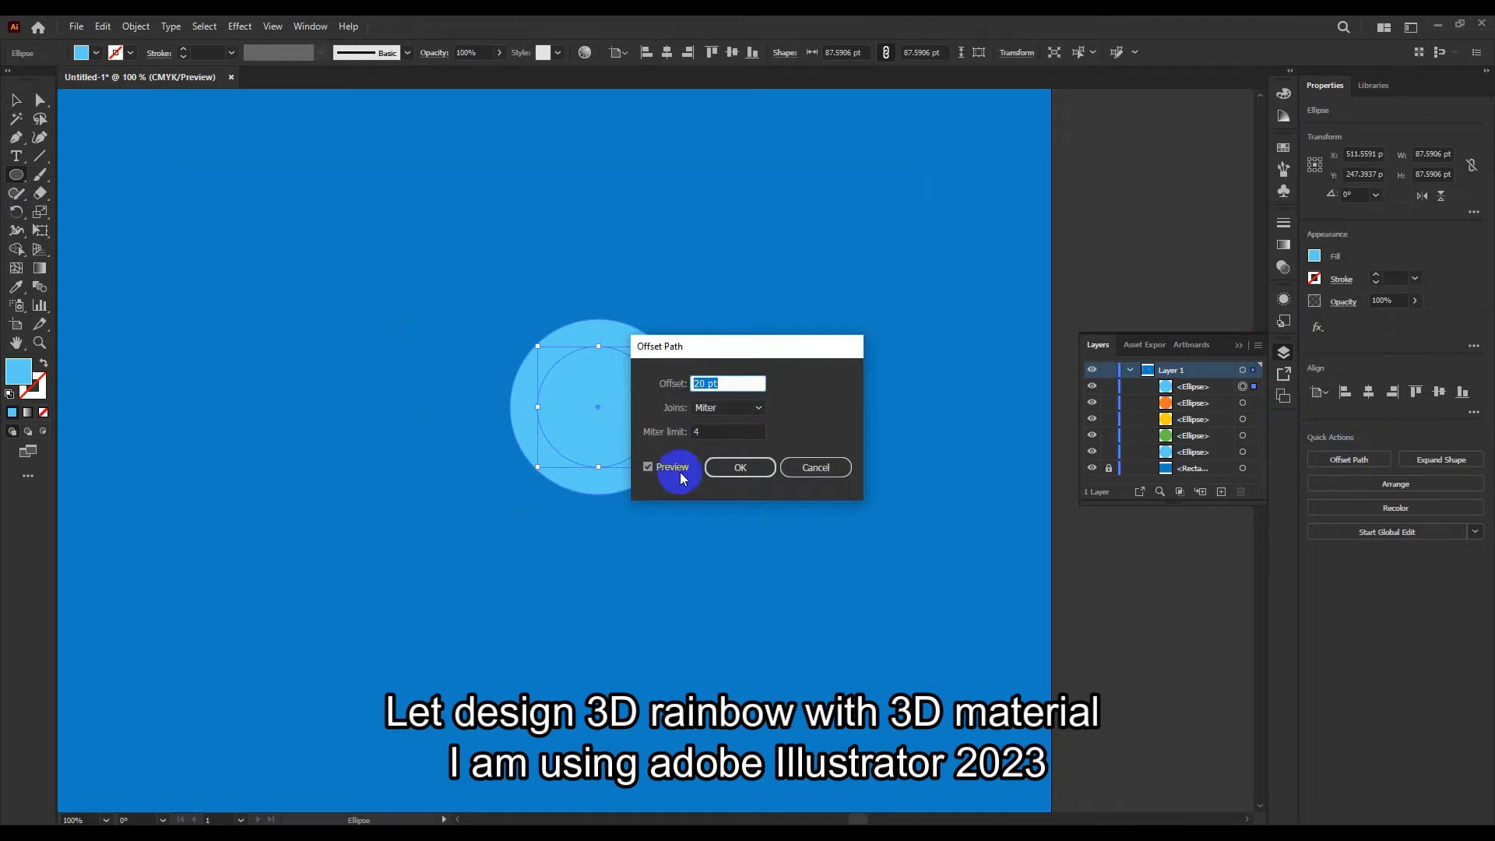
Step: Create four successive outward offset rings from the light-blue circle, each with a 20 pt offset, miter joins and a miter limit of 4
{"action": "left_click", "coordinate": [728, 468]}
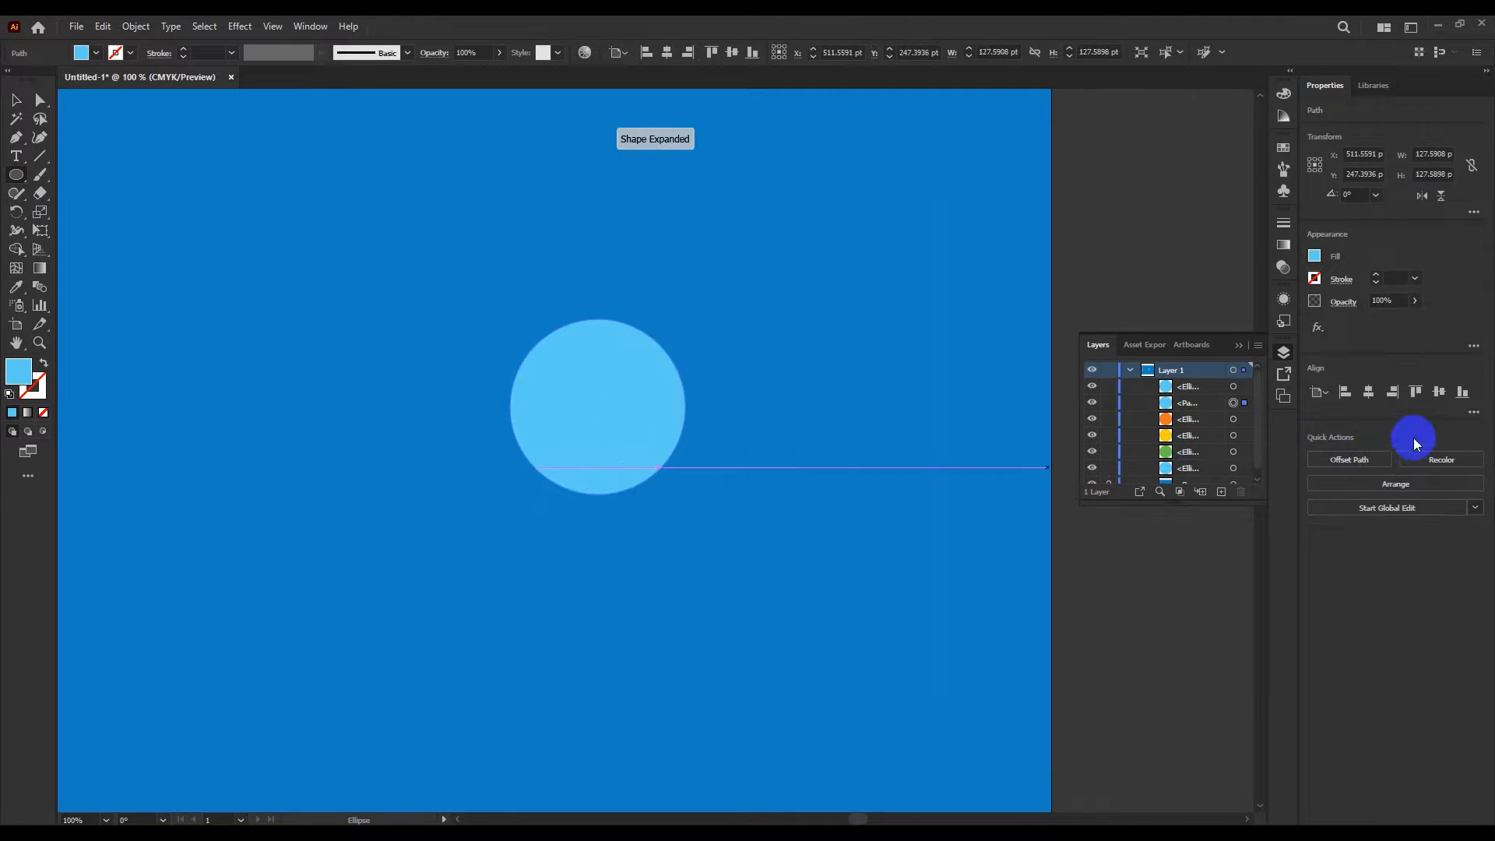
{"action": "left_click", "coordinate": [1362, 459]}
{"action": "left_click", "coordinate": [724, 464]}
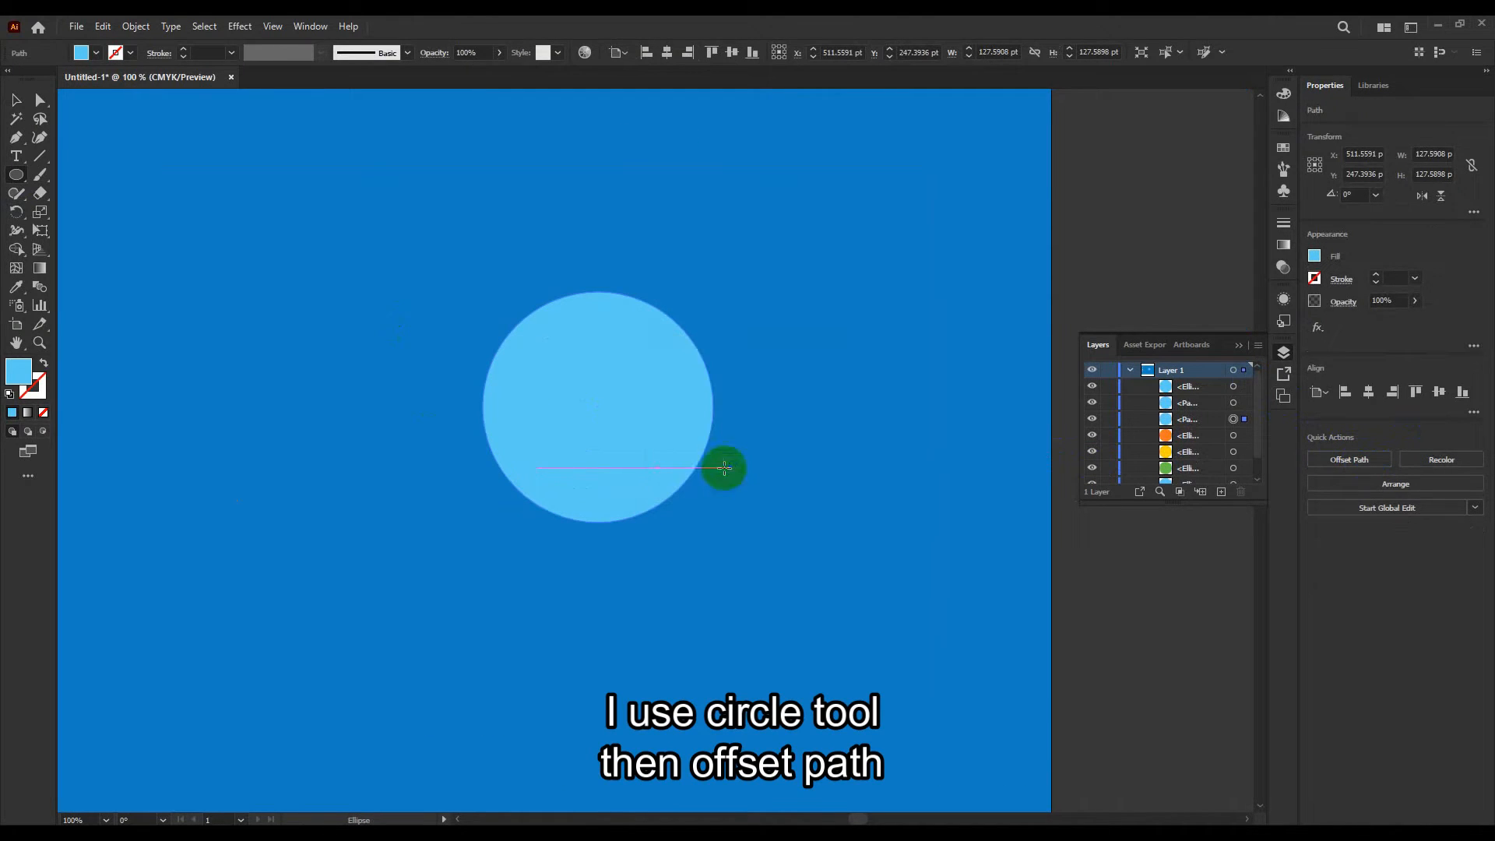
{"action": "left_click", "coordinate": [1349, 459]}
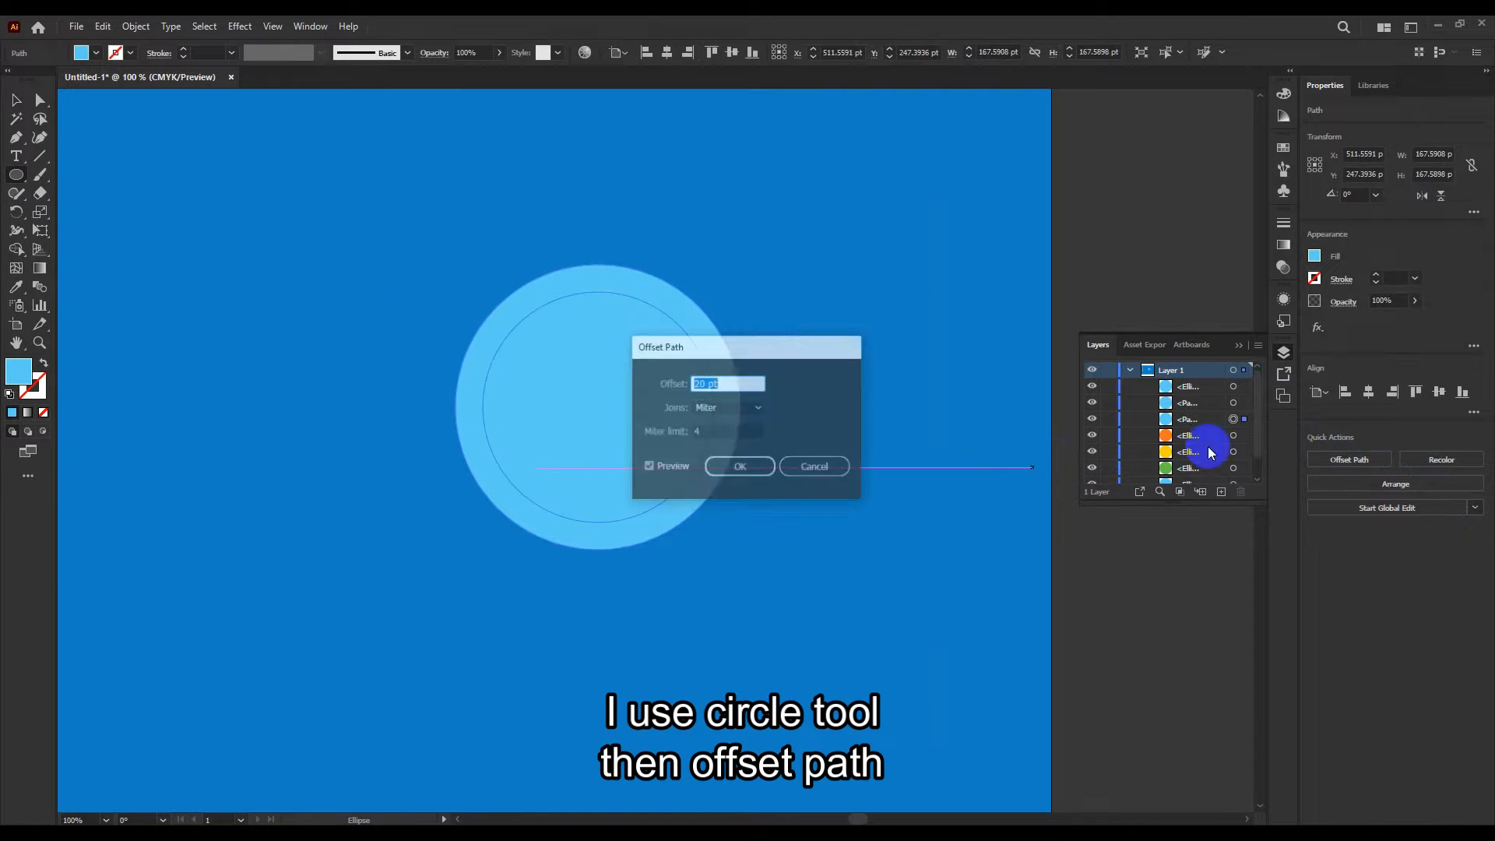
{"action": "left_click", "coordinate": [762, 472]}
{"action": "left_click", "coordinate": [1349, 459]}
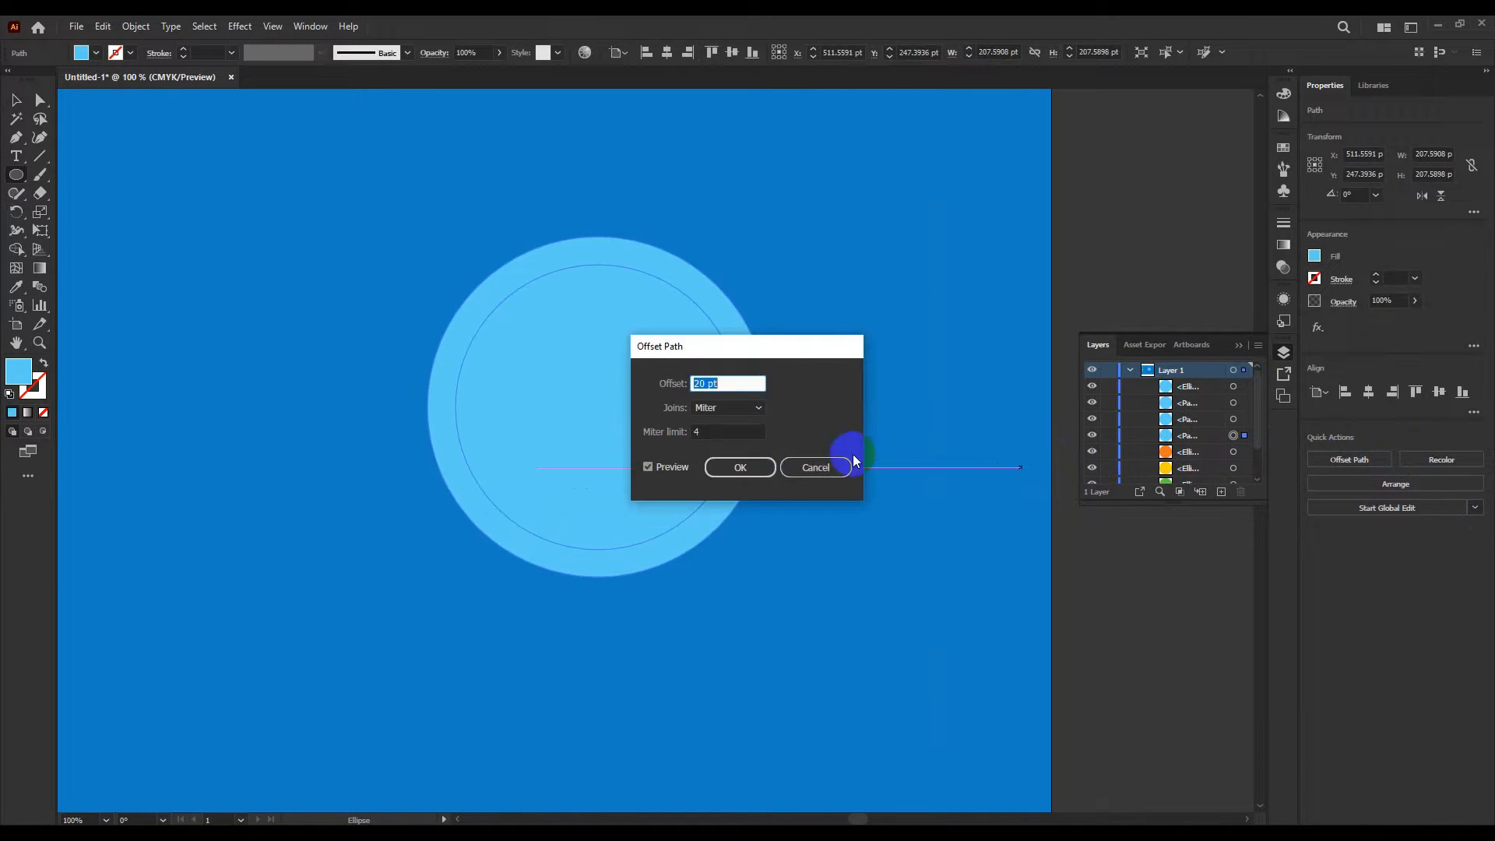
{"action": "left_click", "coordinate": [749, 467]}
Step: Draw a rectangle about 314 by 190 pt over the lower half of the concentric circles and adjust its position over them
{"action": "key", "text": "ctrl+minus"}
{"action": "left_click", "coordinate": [15, 101]}
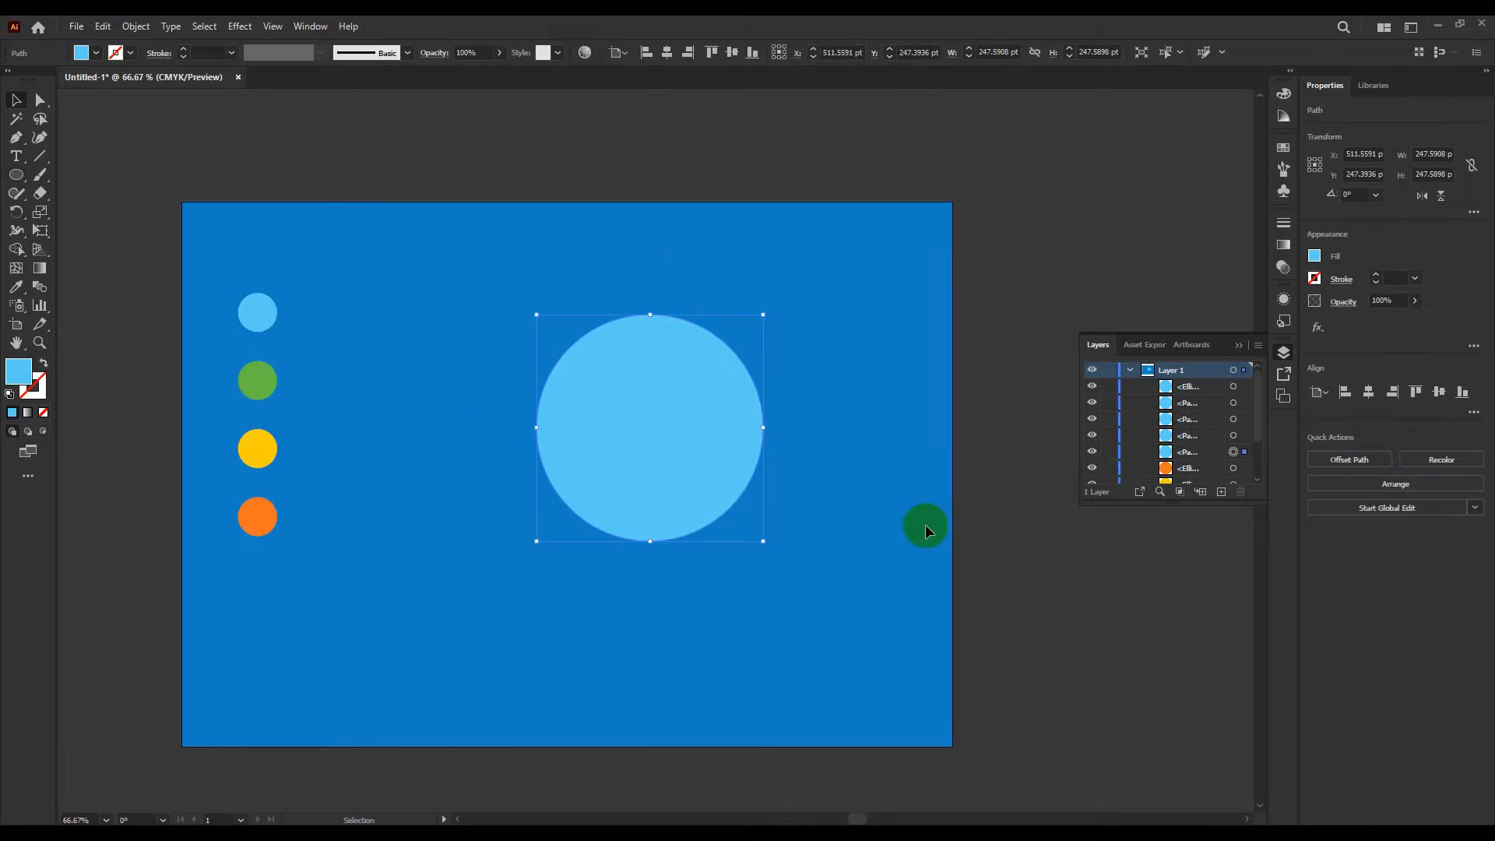
{"action": "left_click_drag", "start_coordinate": [504, 303], "coordinate": [647, 440]}
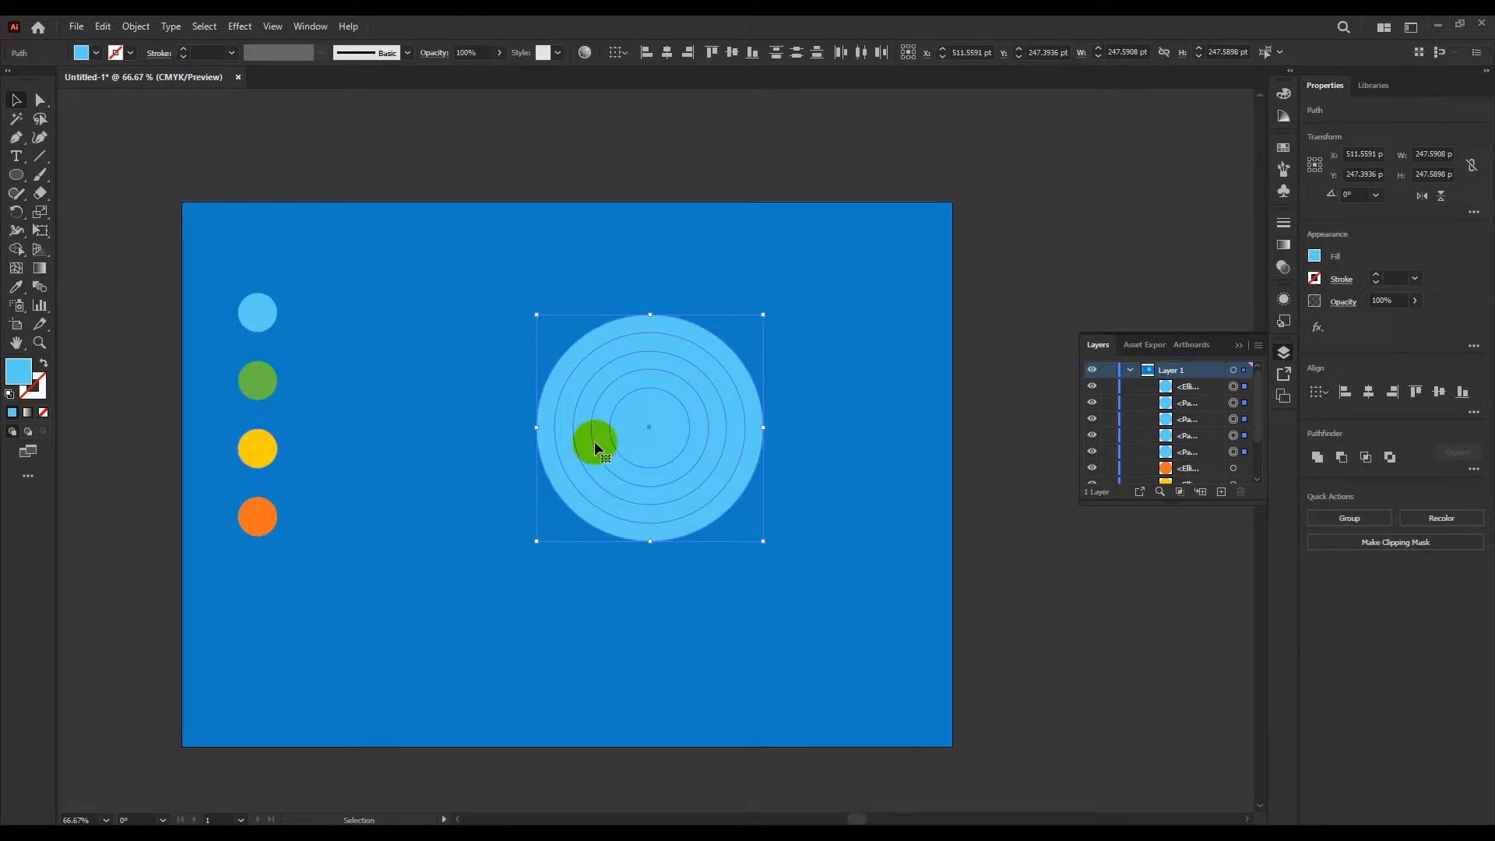
{"action": "left_click_drag", "start_coordinate": [22, 178], "coordinate": [78, 171]}
{"action": "left_click_drag", "start_coordinate": [509, 421], "coordinate": [797, 592]}
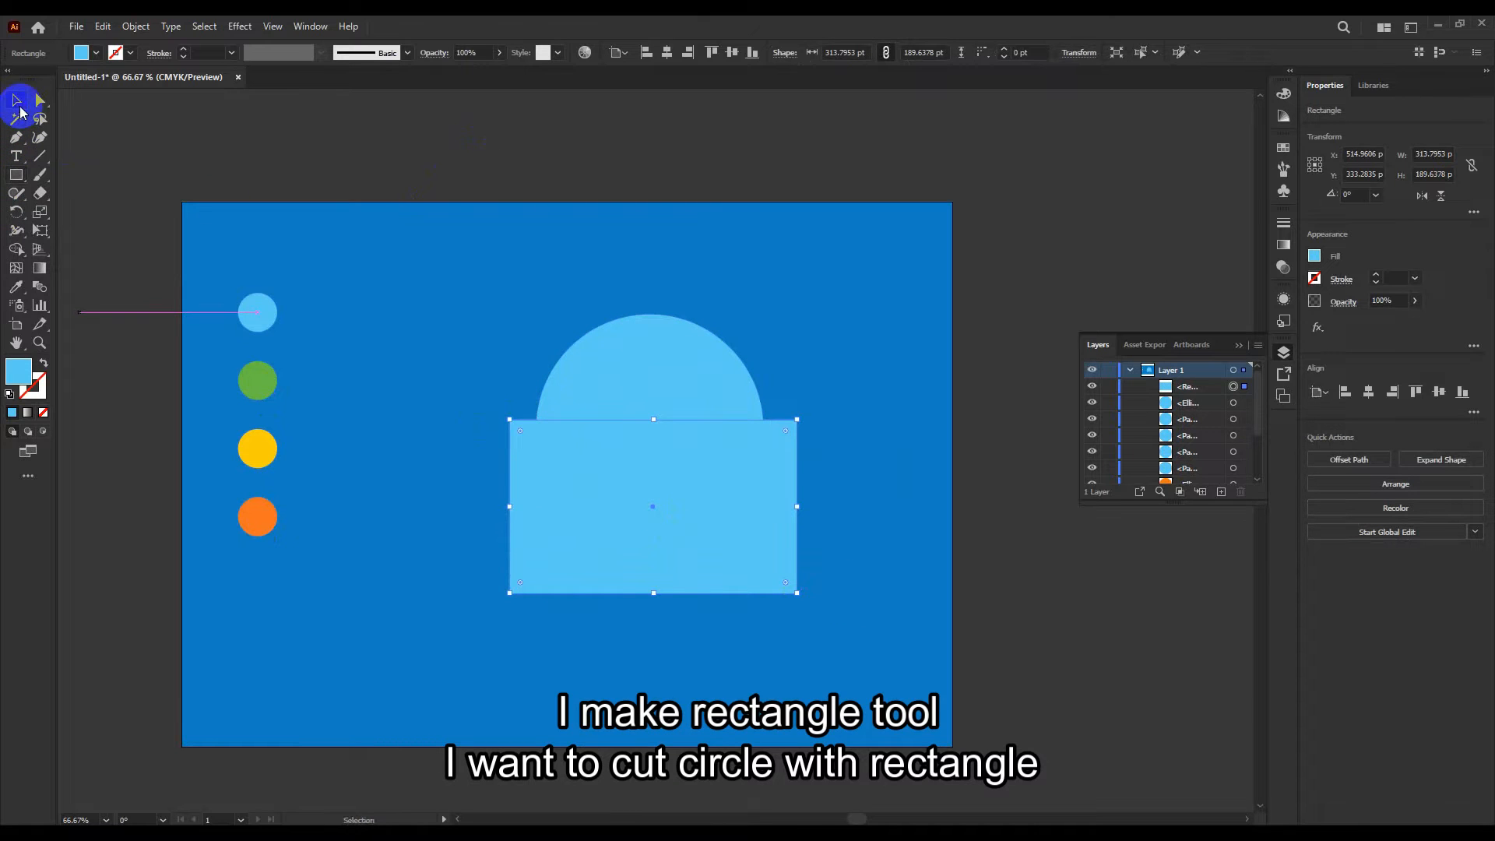
{"action": "left_click_drag", "start_coordinate": [839, 512], "coordinate": [462, 236]}
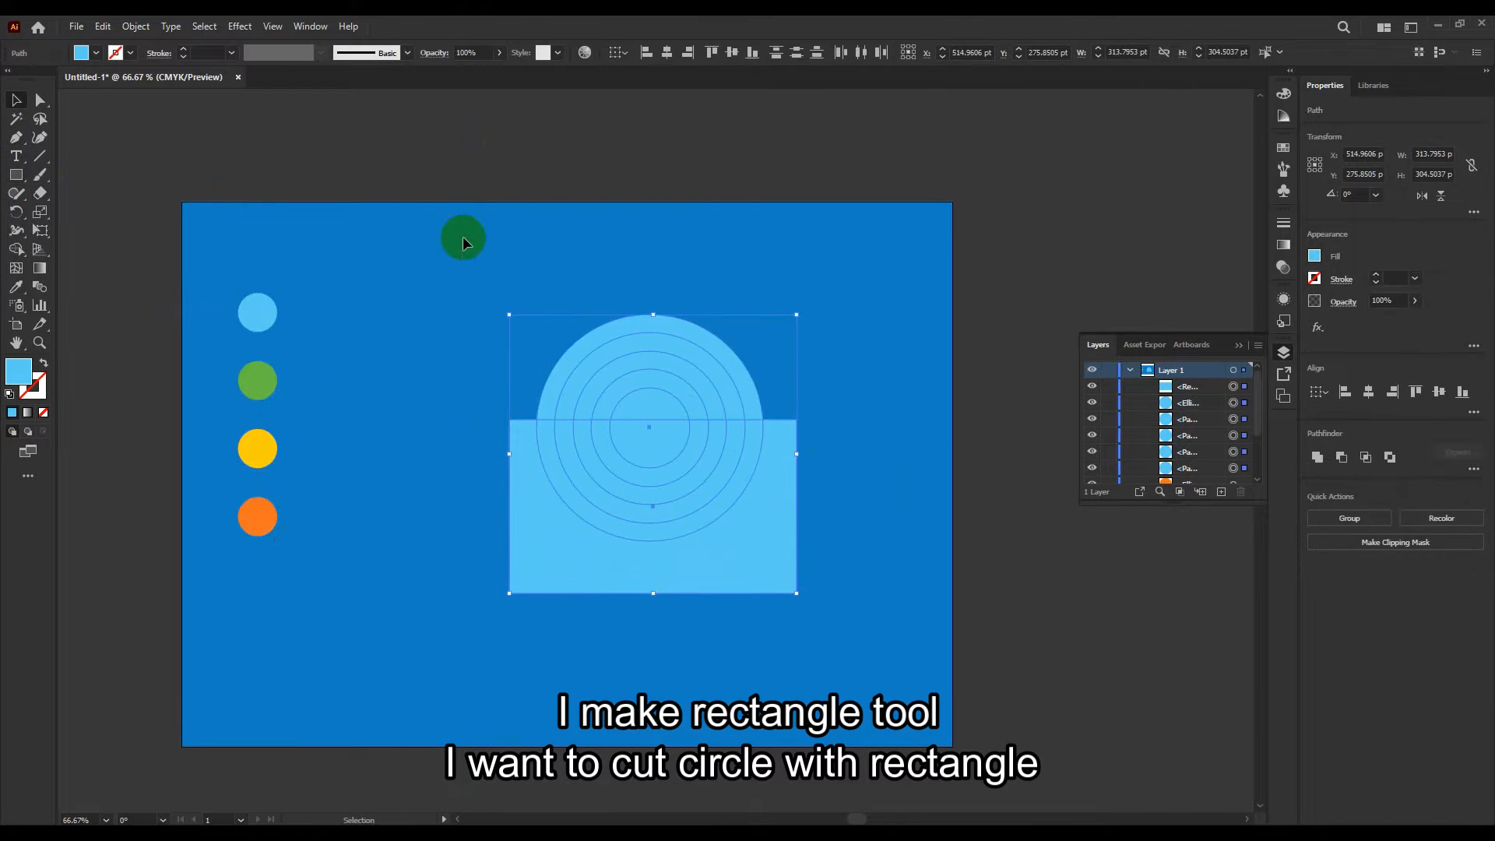
{"action": "key", "text": "ctrl+plus"}
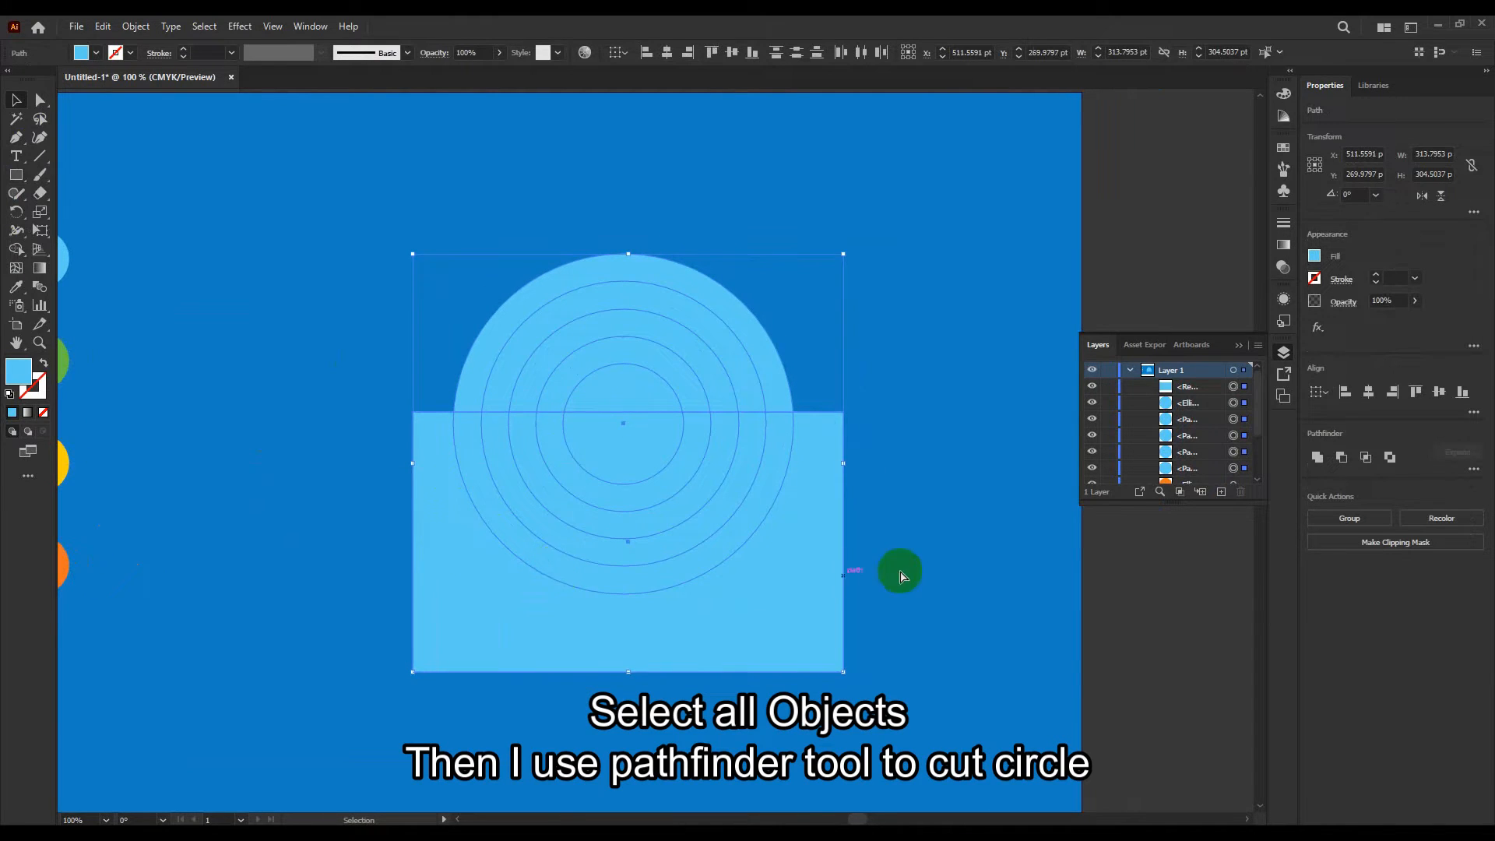
{"action": "left_click_drag", "start_coordinate": [827, 615], "coordinate": [808, 588]}
{"action": "left_click", "coordinate": [922, 589]}
Step: Divide the selected rectangle and concentric circles with the Pathfinder, and ungroup the resulting pieces
{"action": "left_click_drag", "start_coordinate": [927, 538], "coordinate": [356, 264]}
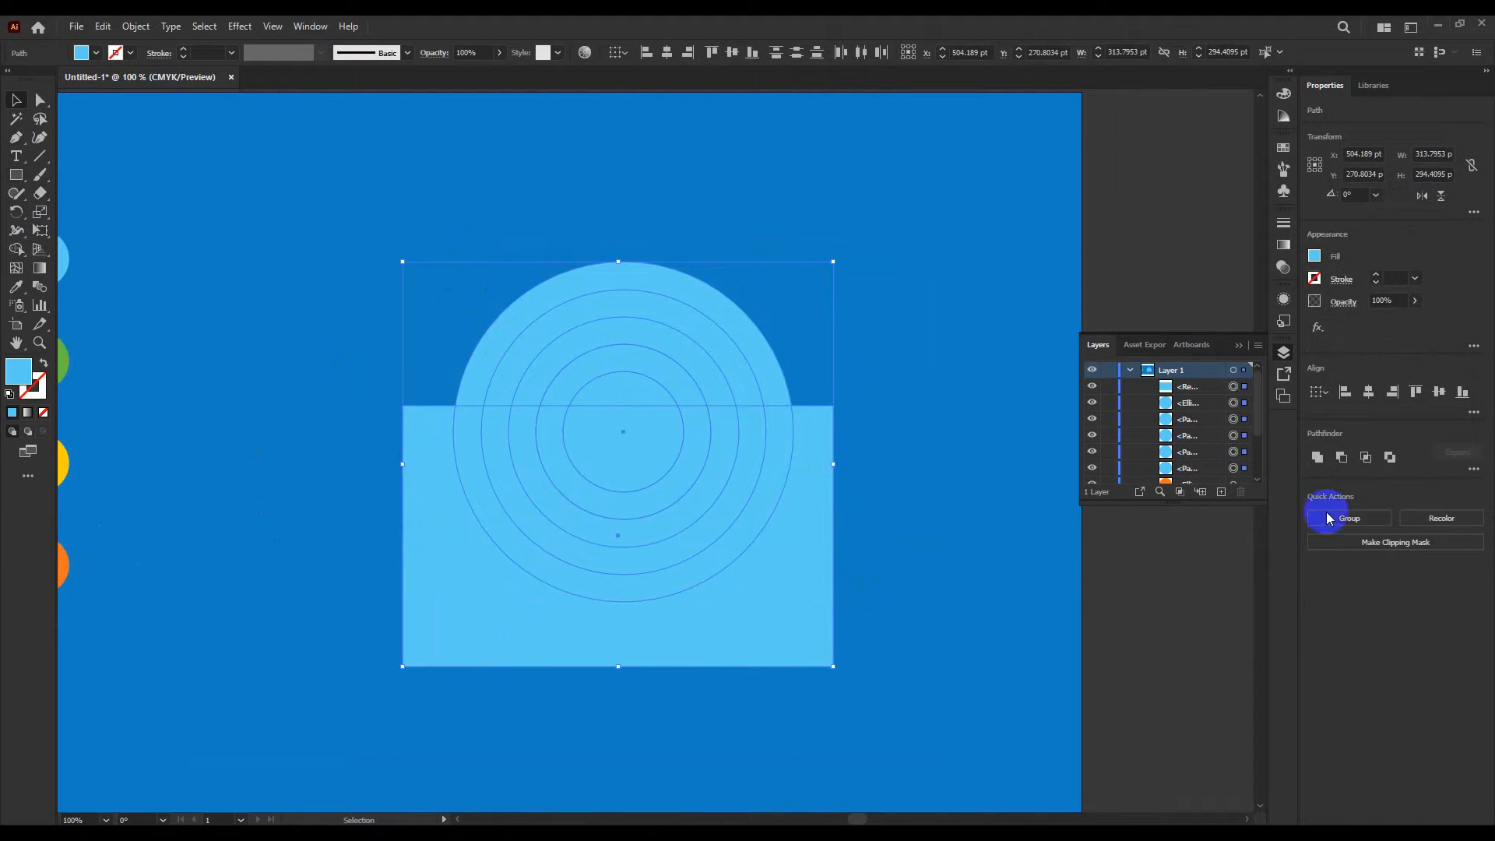
{"action": "left_click", "coordinate": [1477, 472]}
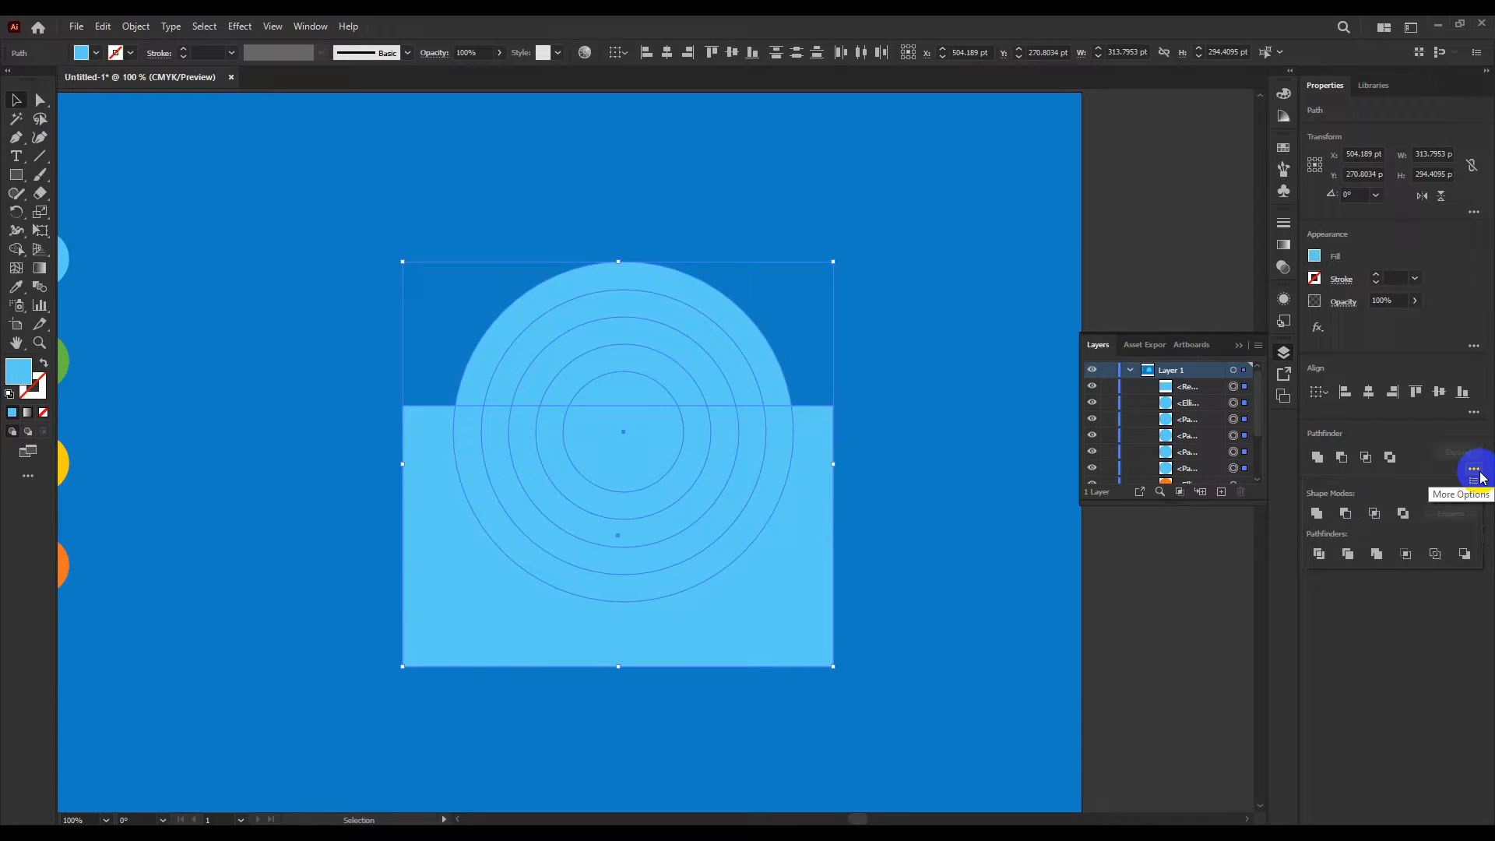
{"action": "left_click", "coordinate": [1318, 553]}
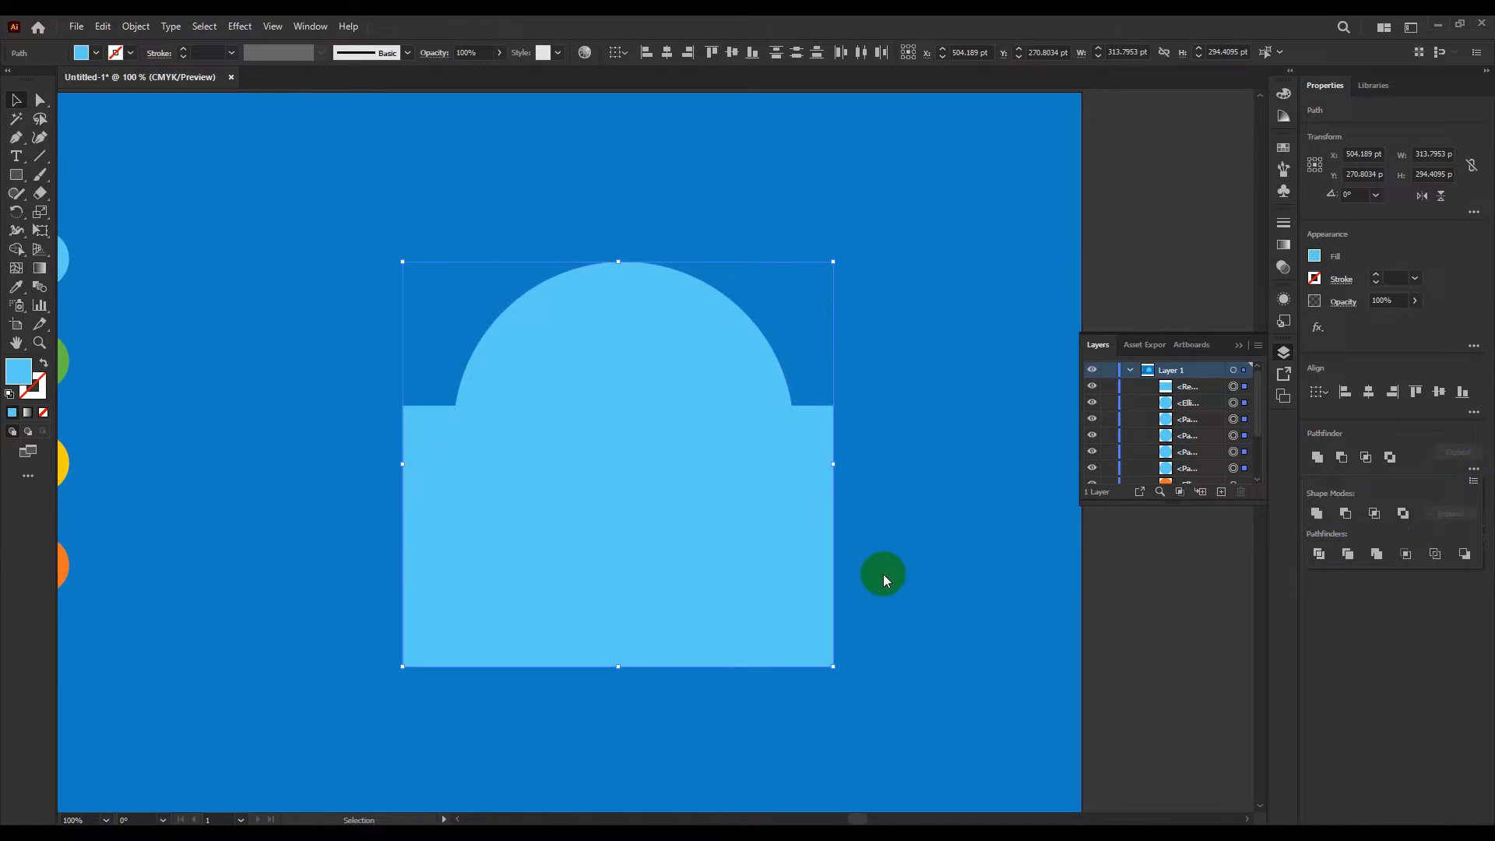
{"action": "right_click", "coordinate": [679, 557]}
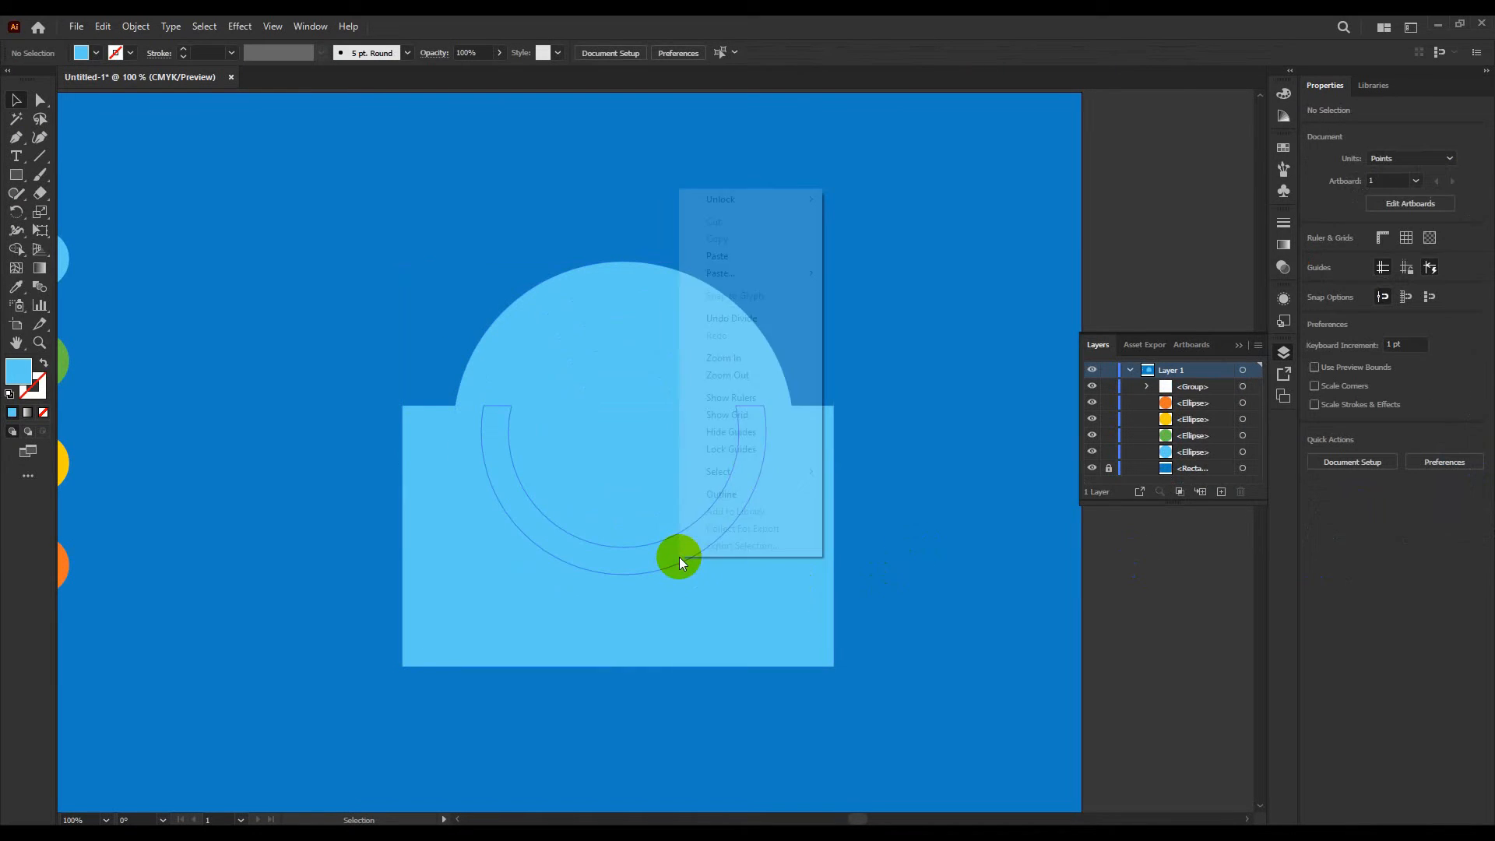
{"action": "left_click", "coordinate": [692, 330]}
{"action": "right_click", "coordinate": [712, 376]}
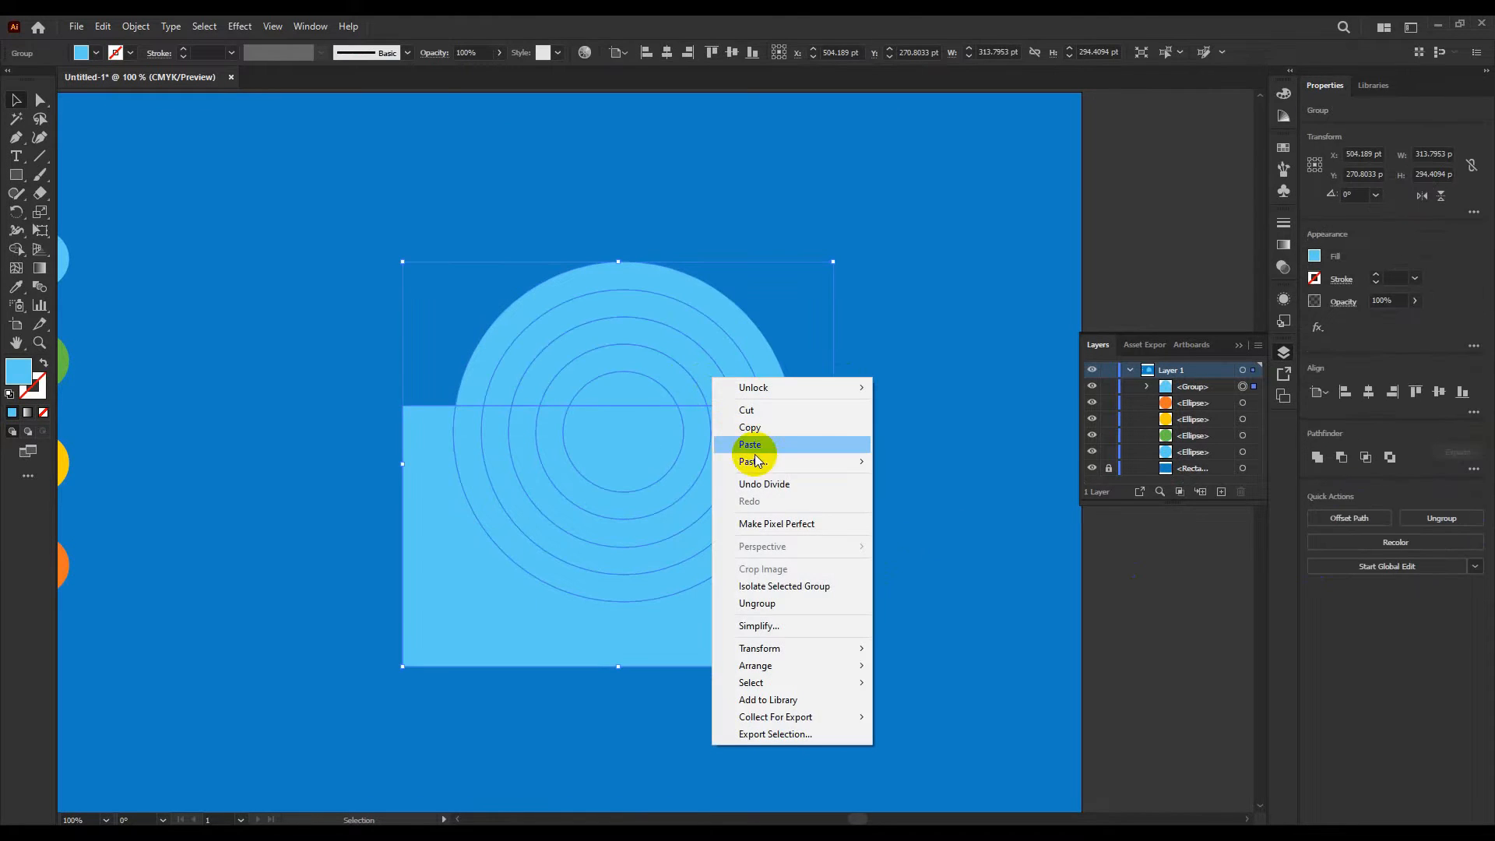
{"action": "left_click", "coordinate": [771, 606]}
Step: Delete the rectangle remainder and all lower ring pieces, keeping only the upper arches
{"action": "left_click", "coordinate": [781, 574]}
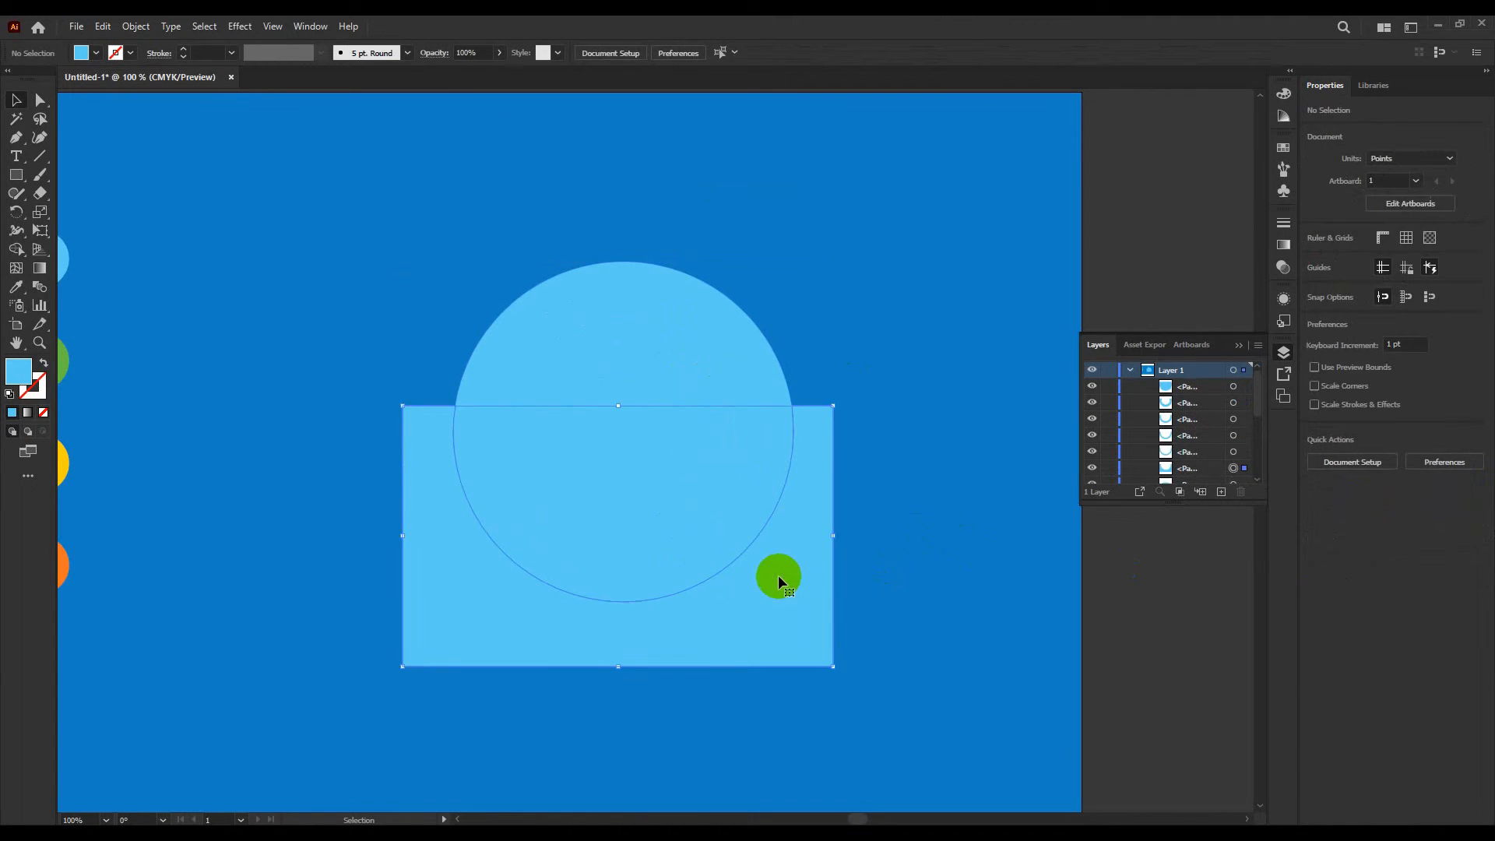
{"action": "key", "text": "Delete"}
{"action": "left_click", "coordinate": [725, 554]}
{"action": "key", "text": "Delete"}
{"action": "left_click", "coordinate": [699, 514]}
{"action": "key", "text": "Delete"}
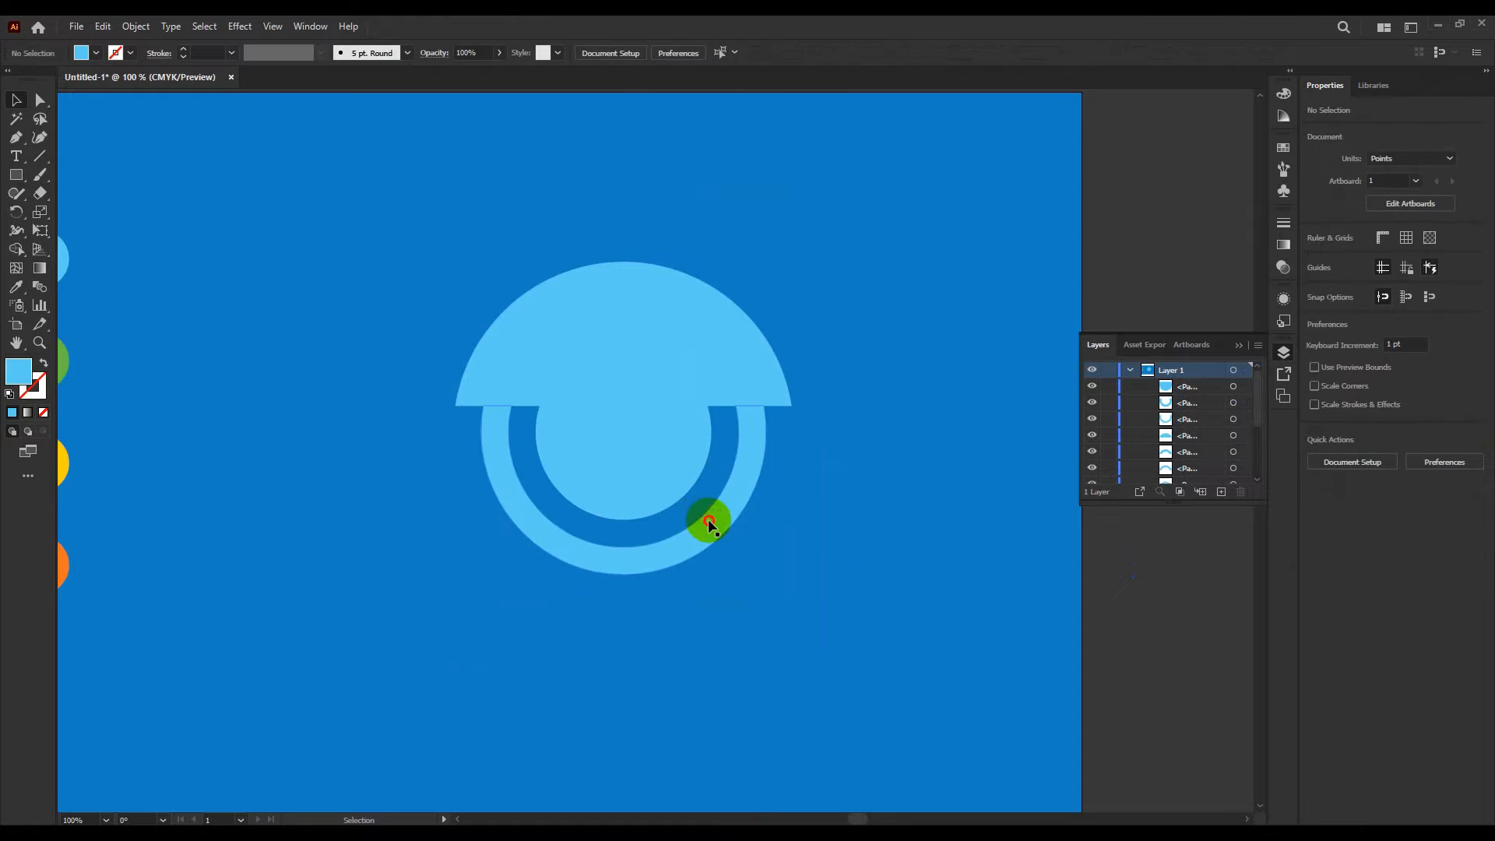
{"action": "left_click", "coordinate": [711, 524]}
{"action": "key", "text": "Delete"}
{"action": "left_click", "coordinate": [653, 493]}
{"action": "key", "text": "Delete"}
{"action": "left_click", "coordinate": [634, 458]}
{"action": "key", "text": "Delete"}
Step: Enlarge the arches to about 431 by 184 pt and delete the innermost half-disc
{"action": "left_click_drag", "start_coordinate": [708, 363], "coordinate": [618, 364]}
{"action": "scroll", "coordinate": [621, 369], "scroll_direction": "down", "scroll_amount": 4}
{"action": "scroll", "coordinate": [573, 373], "scroll_direction": "up", "scroll_amount": 3}
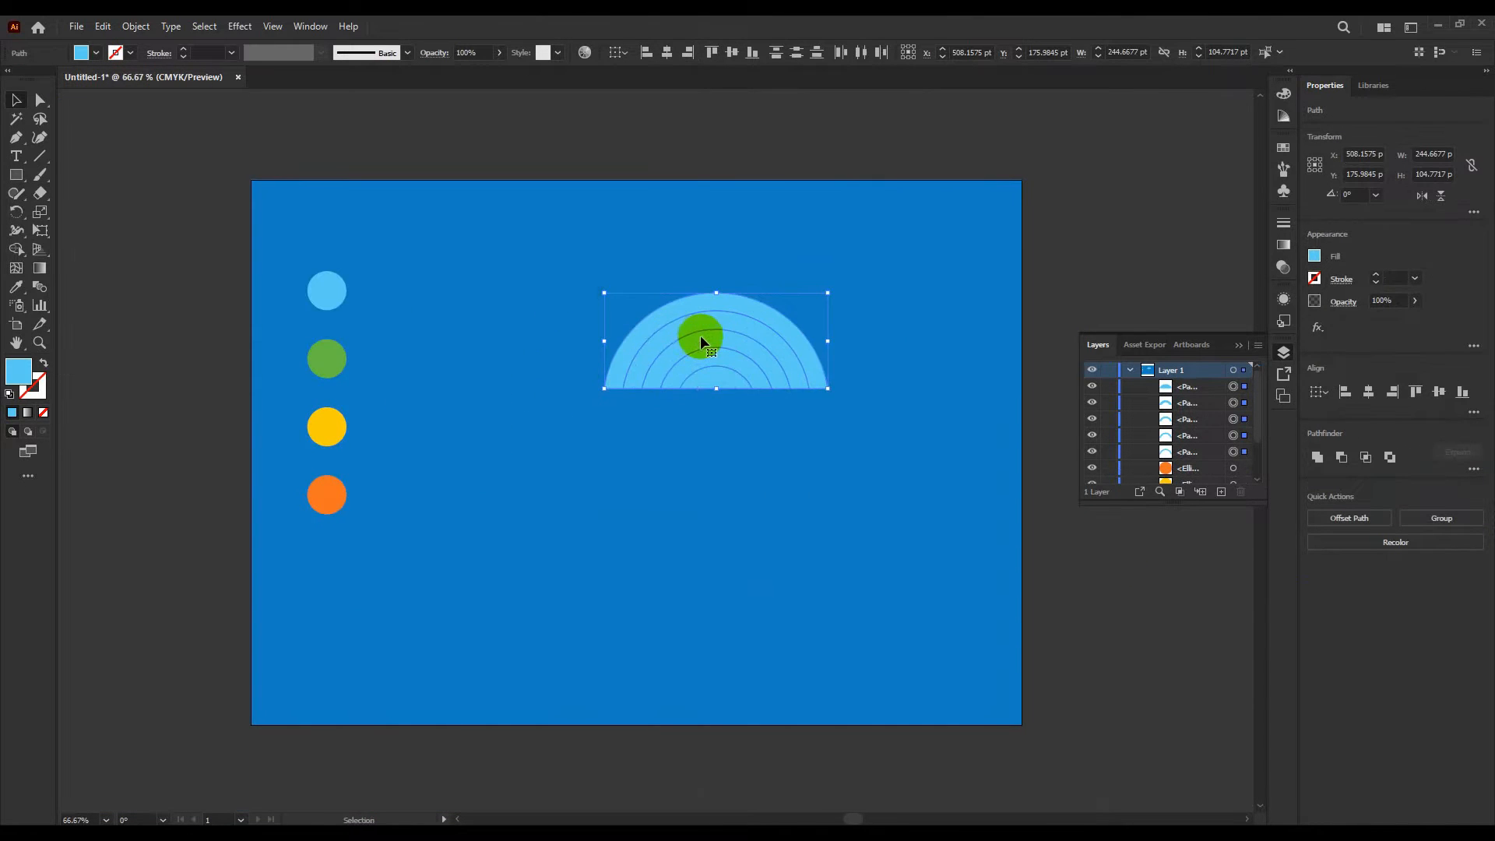
{"action": "left_click_drag", "start_coordinate": [699, 335], "coordinate": [610, 402]}
{"action": "left_click_drag", "start_coordinate": [732, 357], "coordinate": [956, 290]}
{"action": "left_click", "coordinate": [670, 549]}
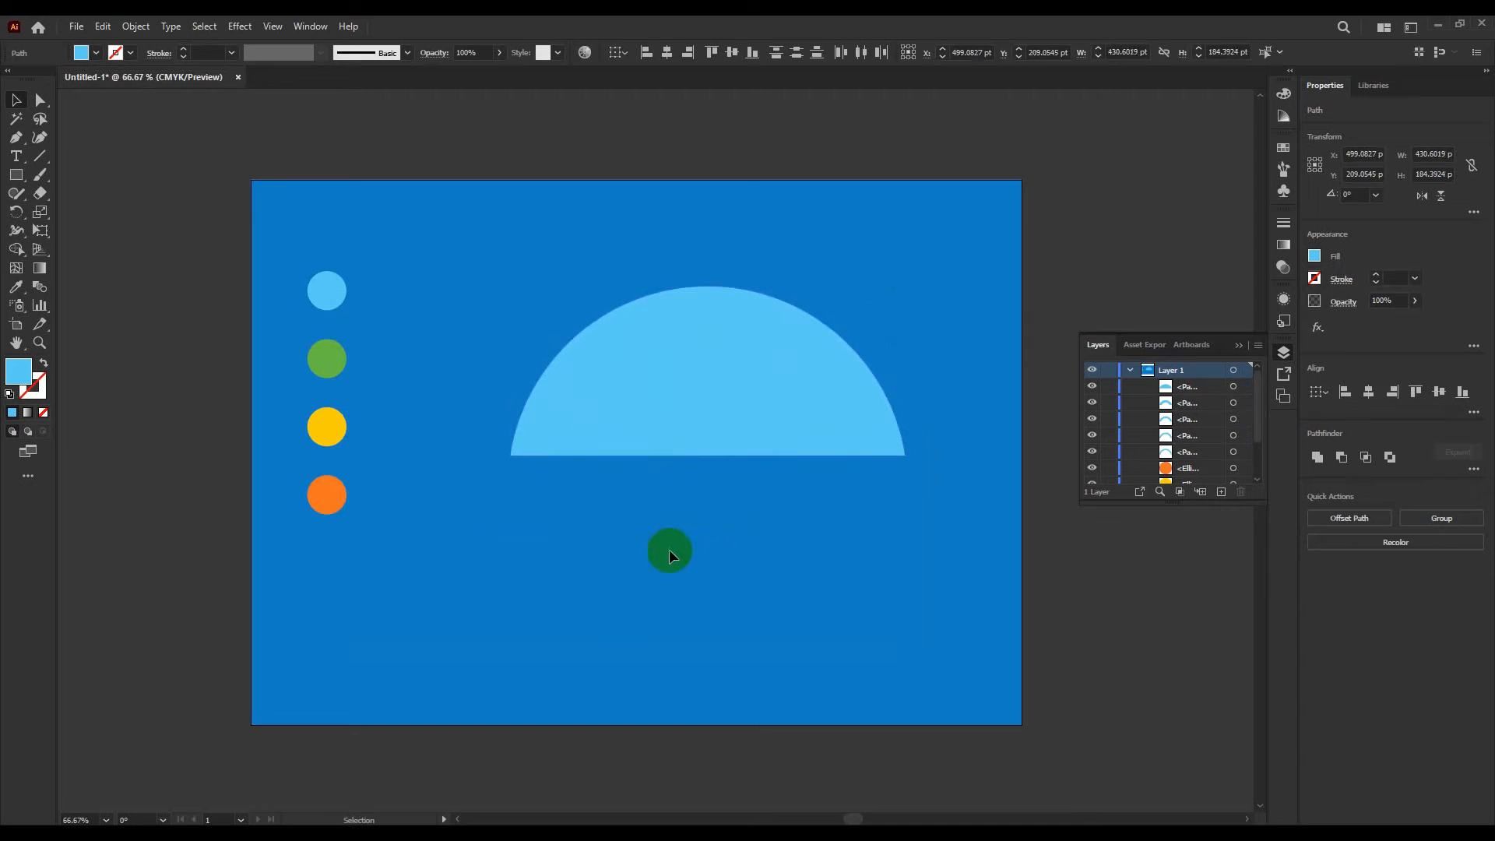
{"action": "left_click", "coordinate": [703, 450]}
{"action": "key", "text": "Delete"}
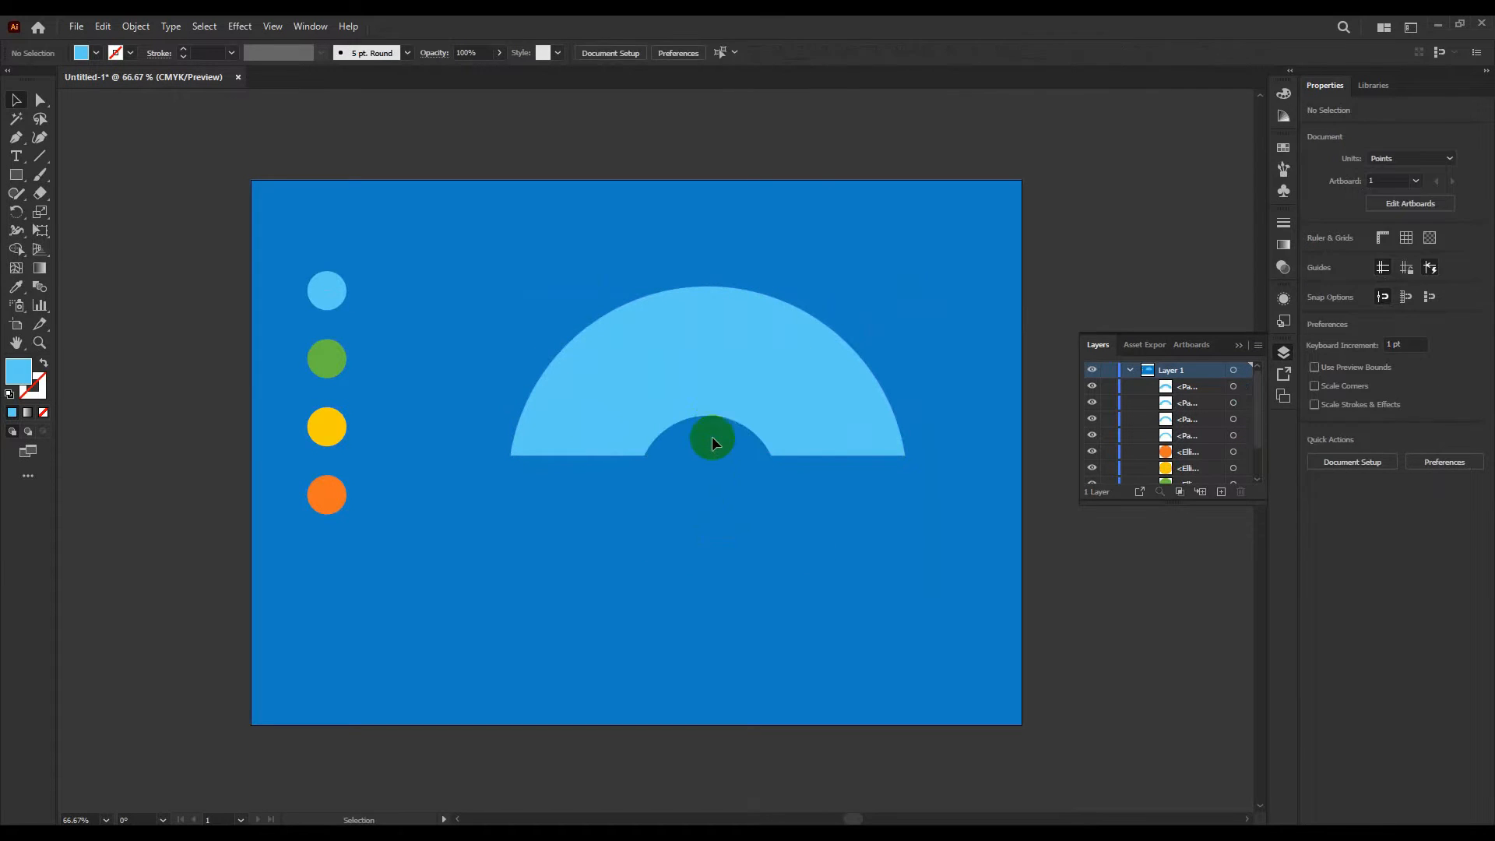
Step: Color the second arch from the inside green and the third one yellow with the Eyedropper, sampling the matching color circles
{"action": "left_click", "coordinate": [714, 413]}
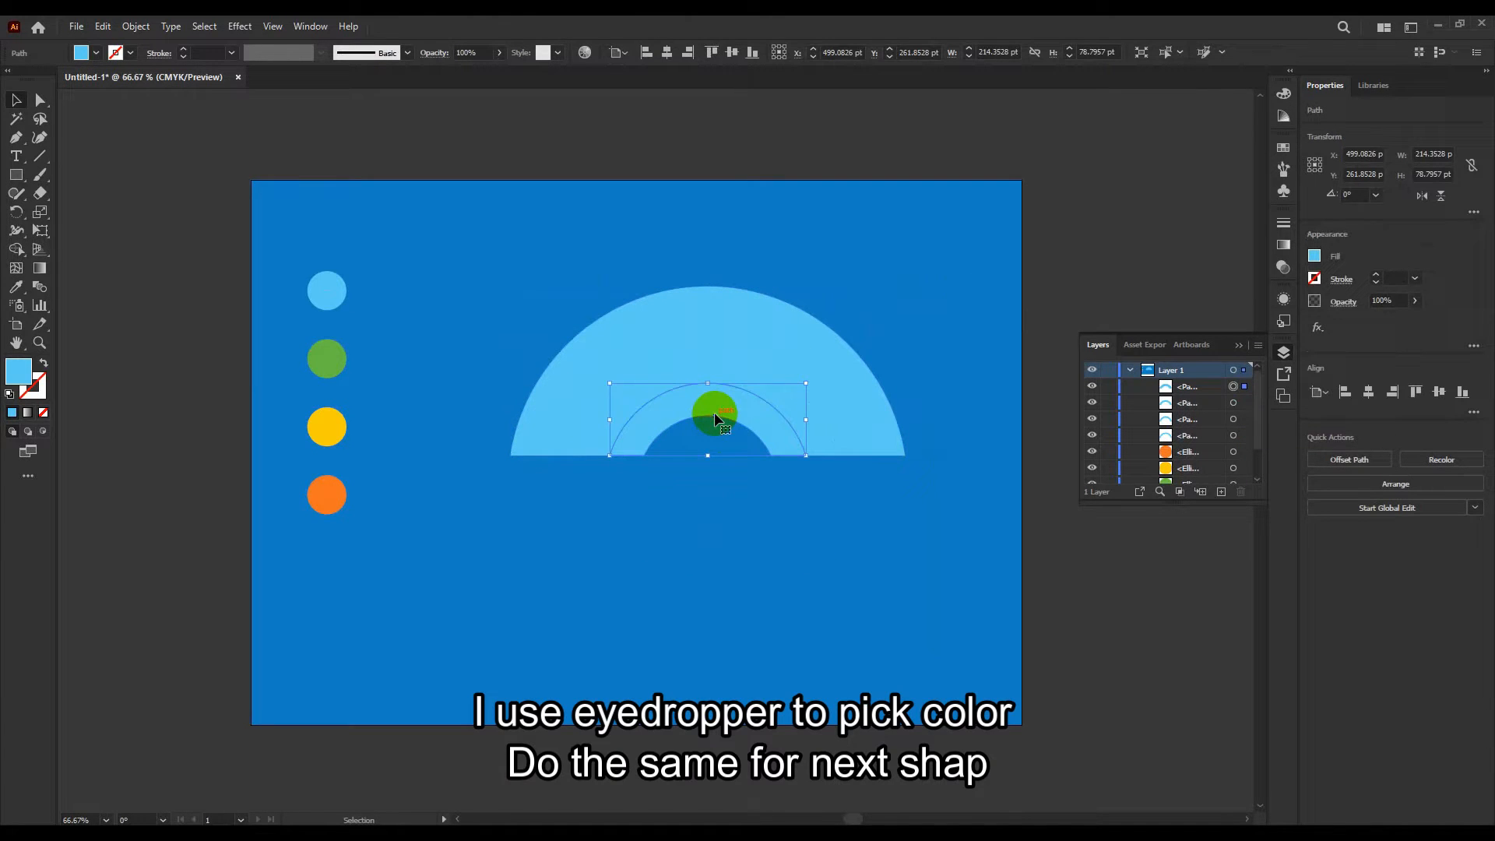
{"action": "left_click", "coordinate": [676, 365]}
{"action": "key", "text": "i"}
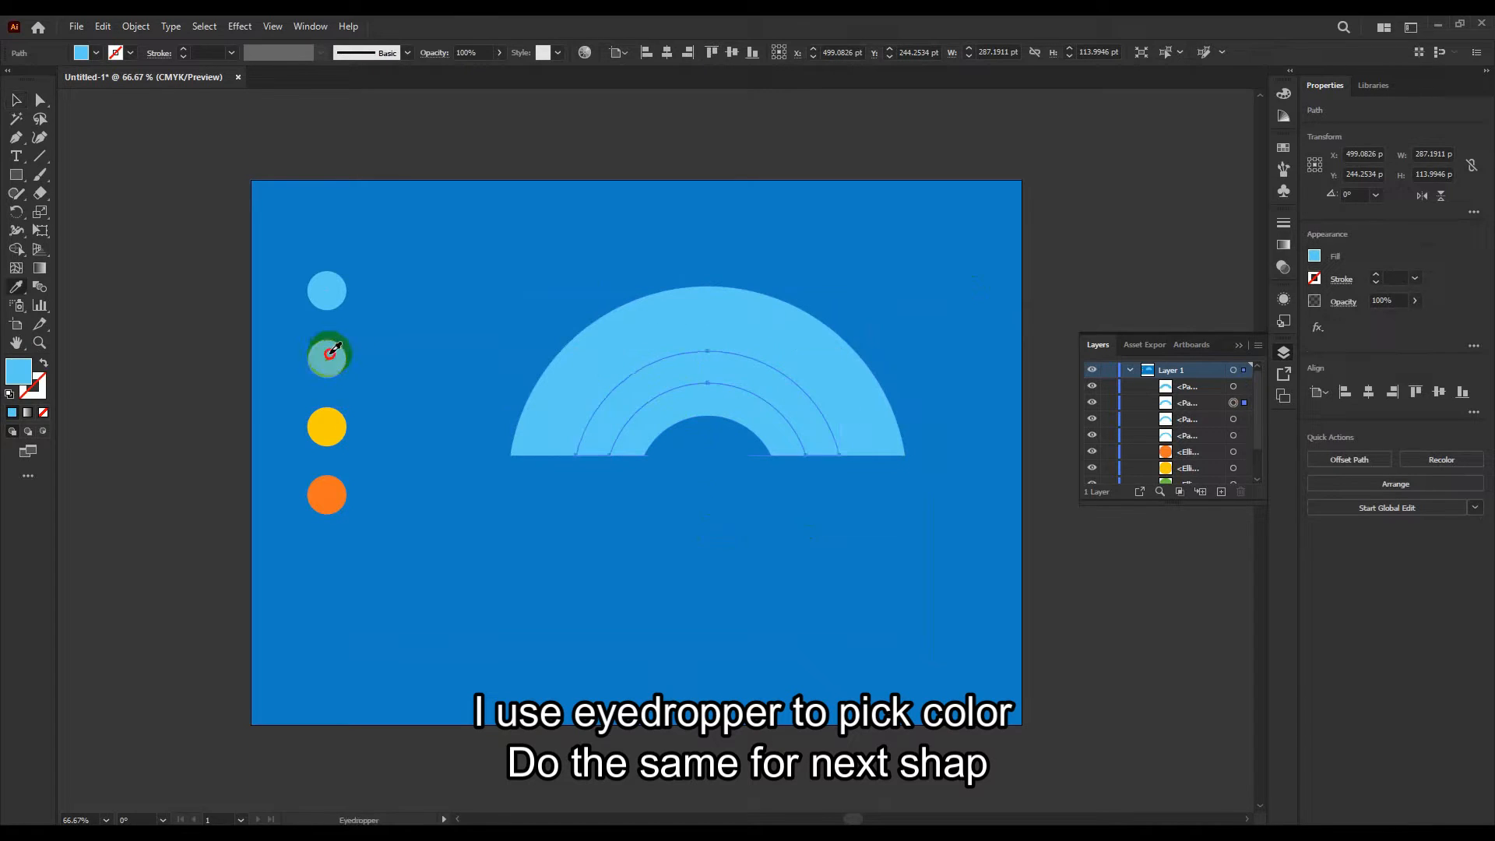
{"action": "left_click", "coordinate": [336, 343]}
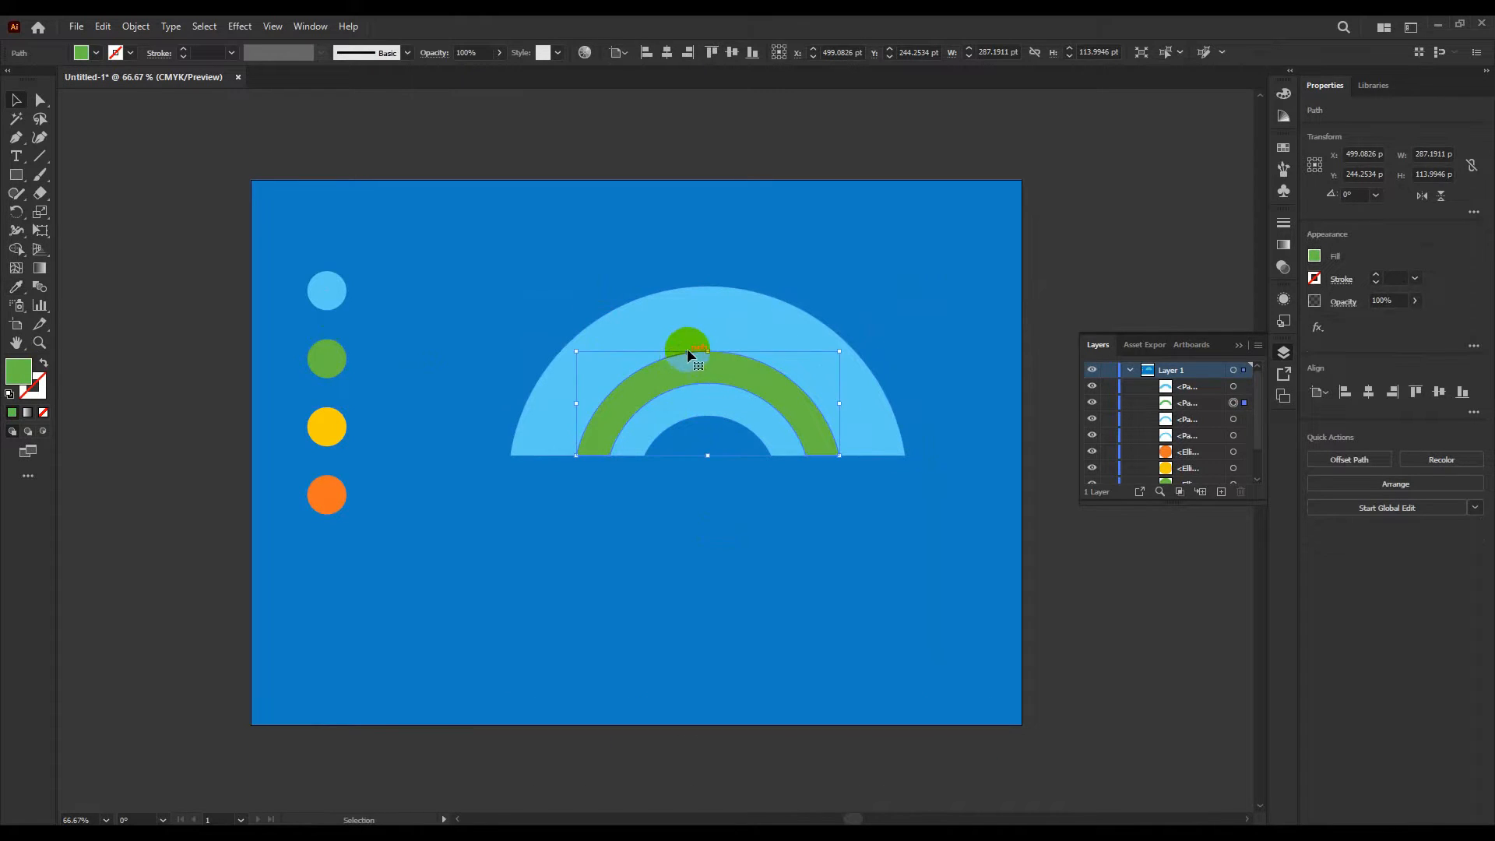
{"action": "left_click", "coordinate": [691, 336], "text": "ctrl"}
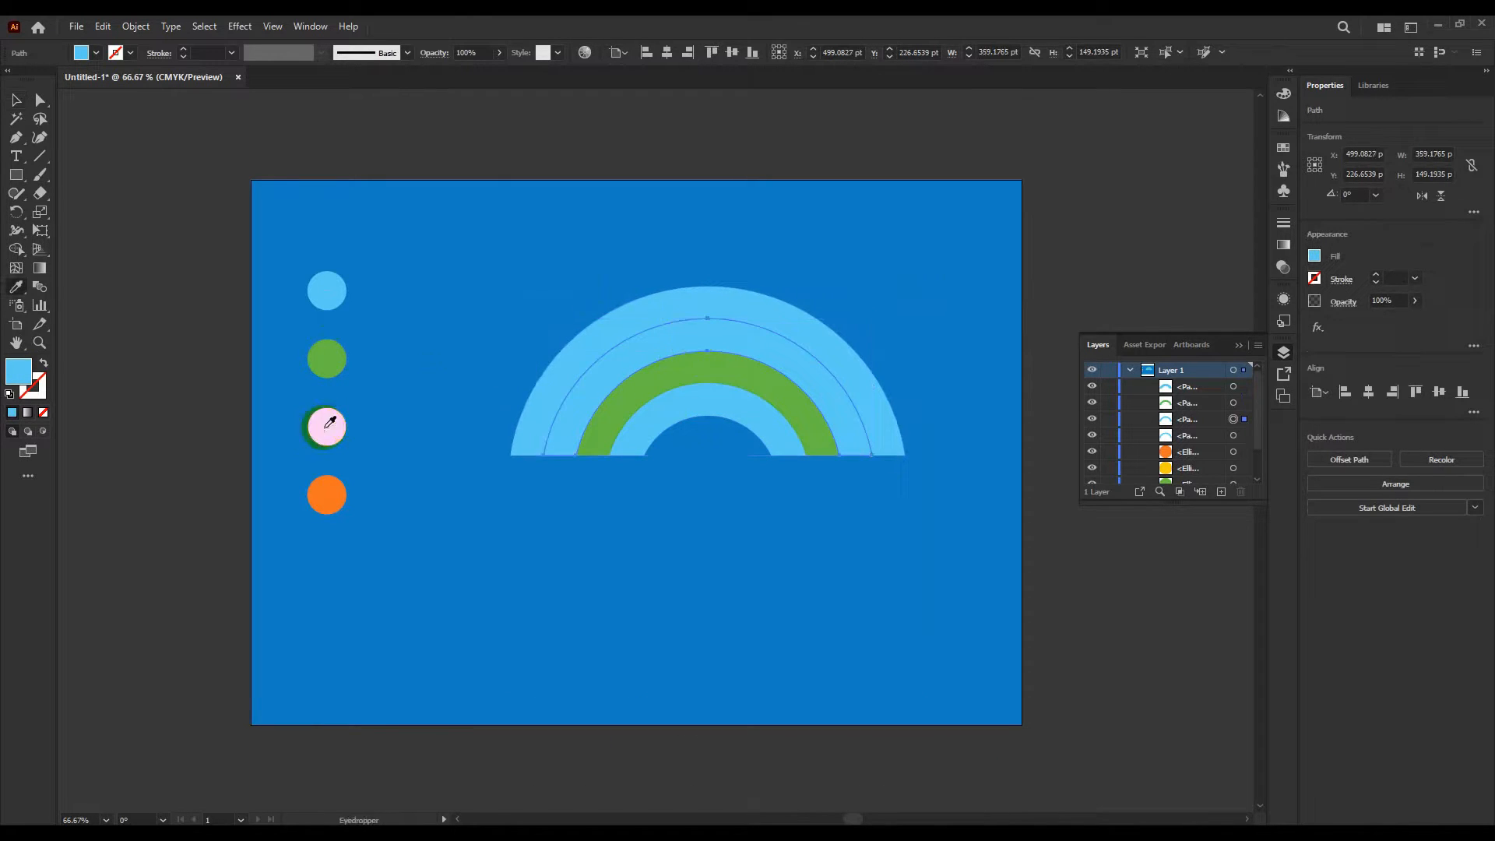
{"action": "left_click", "coordinate": [329, 423]}
{"action": "left_click", "coordinate": [590, 566]}
{"action": "key", "text": "ctrl+z"}
Step: Color the outermost arch orange by sampling the orange circle with the Eyedropper, and undo any mistaken color picks
{"action": "left_click", "coordinate": [660, 317]}
{"action": "key", "text": "ctrl+z"}
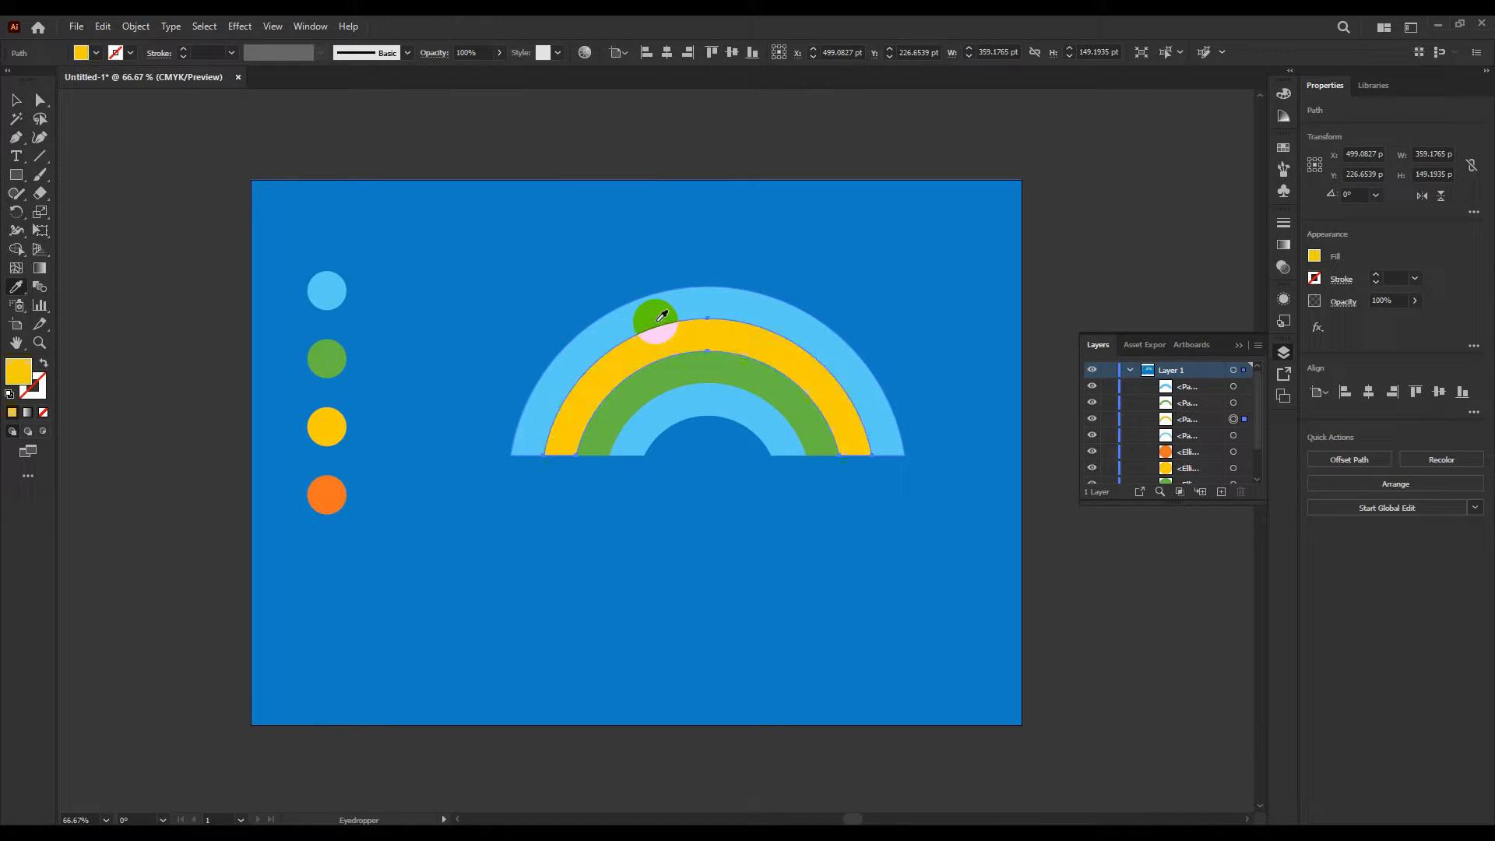
{"action": "left_click", "coordinate": [326, 495]}
{"action": "left_click", "coordinate": [803, 566]}
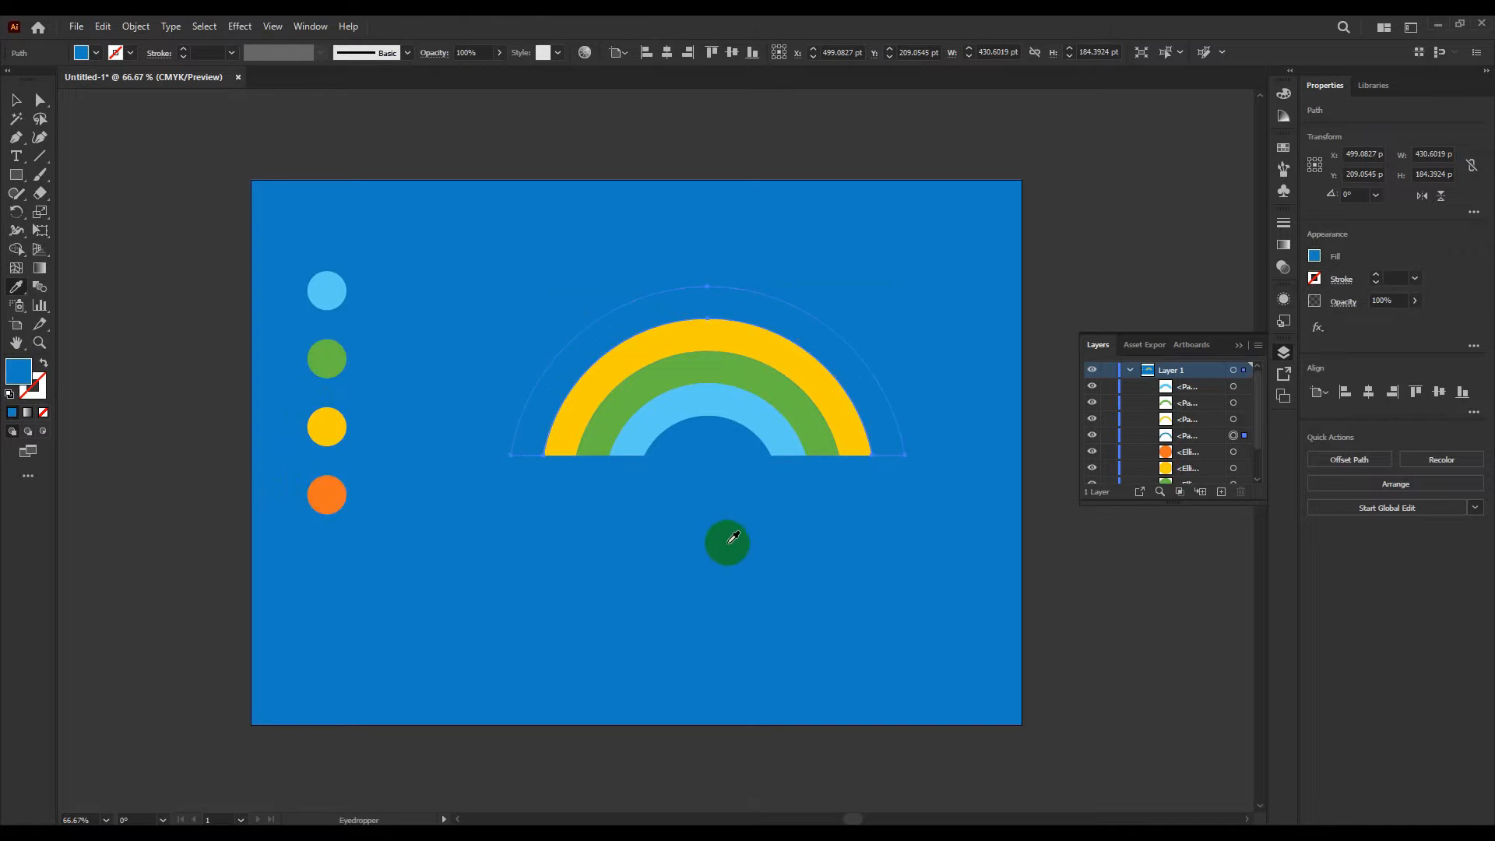
{"action": "key", "text": "ctrl+z"}
{"action": "key", "text": "v"}
{"action": "left_click", "coordinate": [742, 562]}
Step: Group the four colored arches and move the rainbow slightly down and to the left on the artboard
{"action": "left_click_drag", "start_coordinate": [634, 533], "coordinate": [511, 500]}
{"action": "scroll", "coordinate": [800, 474], "scroll_direction": "down", "scroll_amount": 1}
{"action": "left_click_drag", "start_coordinate": [823, 483], "coordinate": [472, 300]}
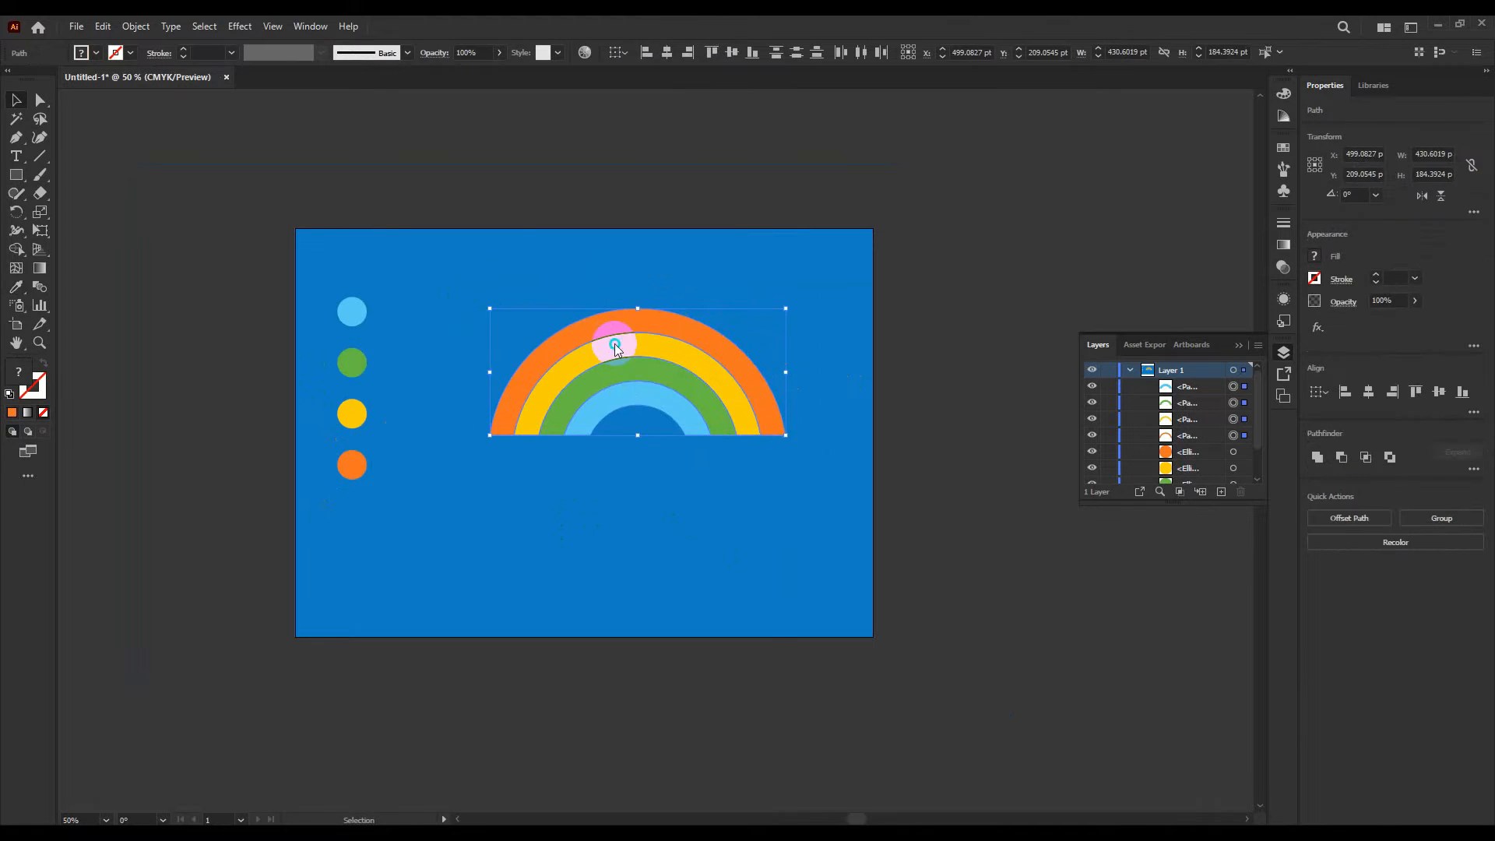
{"action": "right_click", "coordinate": [614, 343]}
{"action": "left_click", "coordinate": [696, 537]}
{"action": "mouse_move", "coordinate": [642, 358]}
{"action": "left_mouse_down"}
{"action": "mouse_move", "coordinate": [627, 406]}
{"action": "mouse_move", "coordinate": [624, 375]}
{"action": "left_mouse_up"}
{"action": "left_click", "coordinate": [630, 503]}
Step: Draw an orange ellipse below the rainbow's left end and reshape it to about 141 by 106 pt
{"action": "scroll", "coordinate": [631, 502], "scroll_direction": "up", "scroll_amount": 1}
{"action": "left_click_drag", "start_coordinate": [4, 171], "coordinate": [102, 213]}
{"action": "left_click_drag", "start_coordinate": [440, 509], "coordinate": [595, 653]}
{"action": "scroll", "coordinate": [521, 627], "scroll_direction": "up", "scroll_amount": 2}
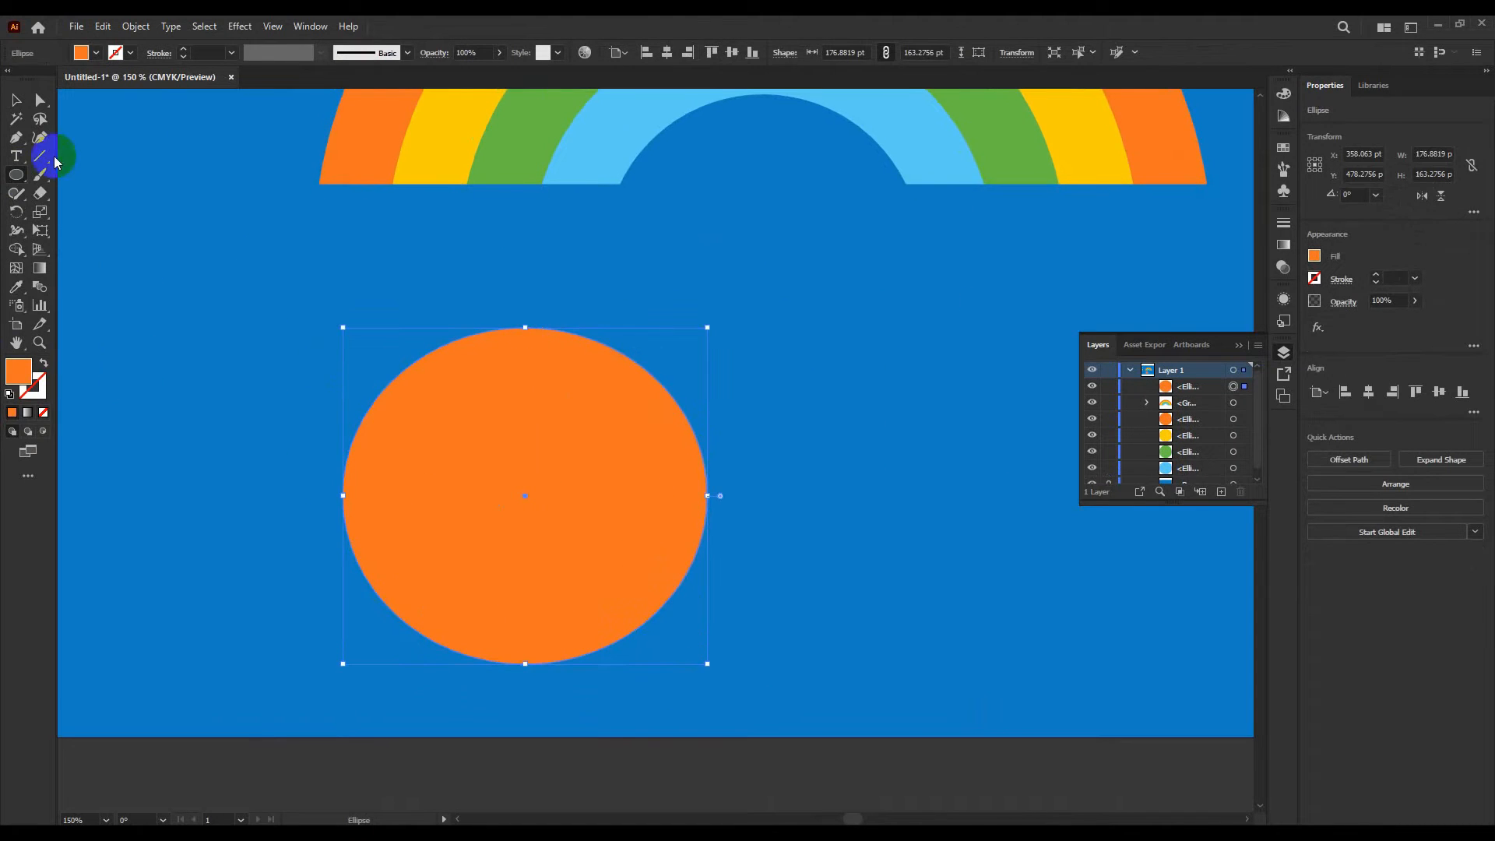
{"action": "left_click", "coordinate": [15, 100]}
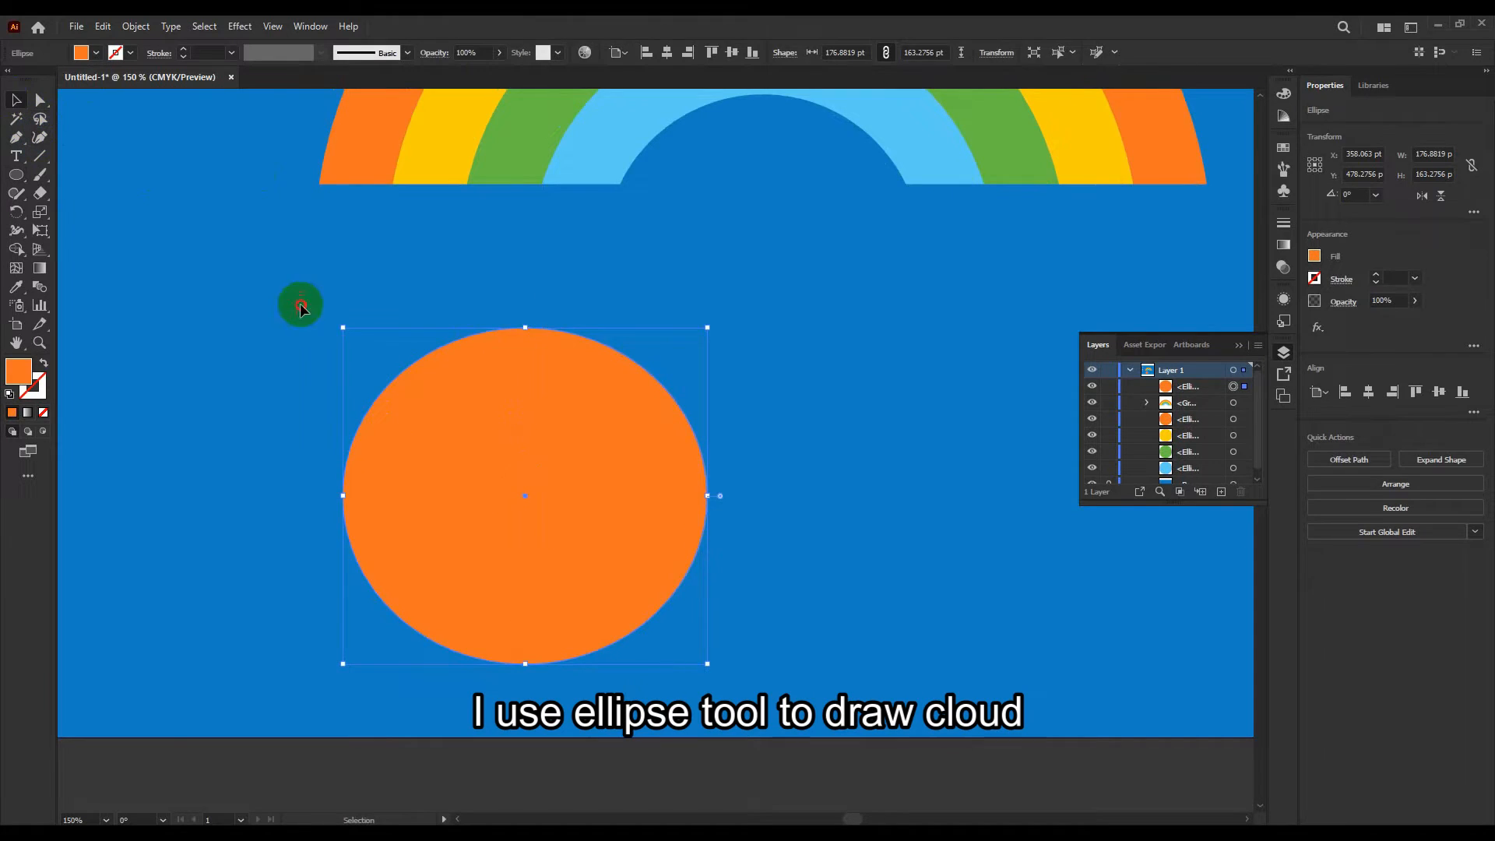
{"action": "scroll", "coordinate": [494, 440], "scroll_direction": "down", "scroll_amount": 2}
{"action": "left_click_drag", "start_coordinate": [586, 346], "coordinate": [553, 400]}
{"action": "scroll", "coordinate": [485, 430], "scroll_direction": "up", "scroll_amount": 3}
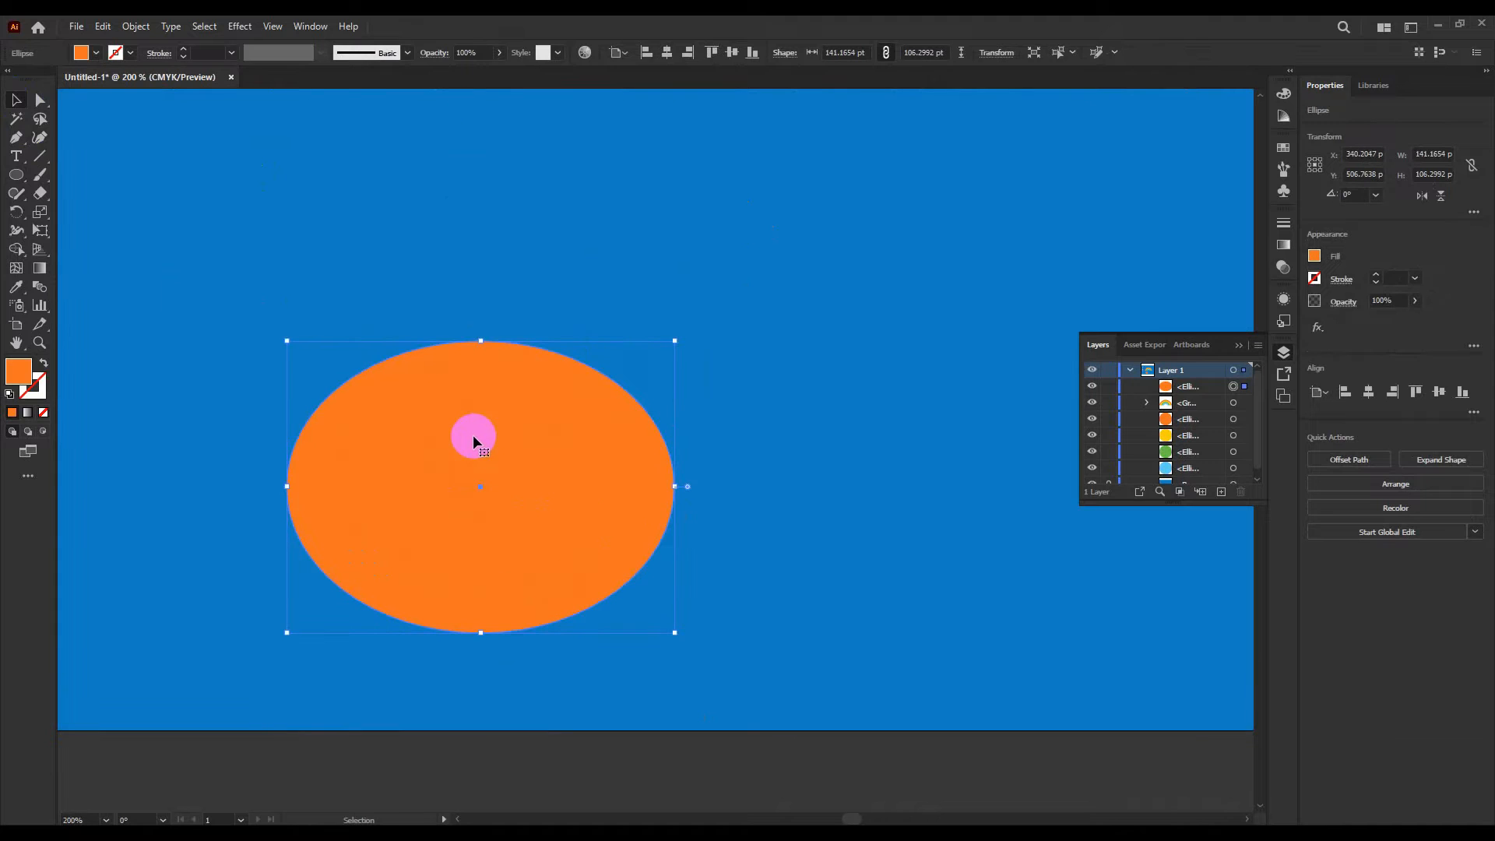
Step: Make a copy of the orange ellipse rotated 90° and unite both ellipses into one cloud shape
{"action": "right_click", "coordinate": [473, 437]}
{"action": "mouse_move", "coordinate": [624, 730]}
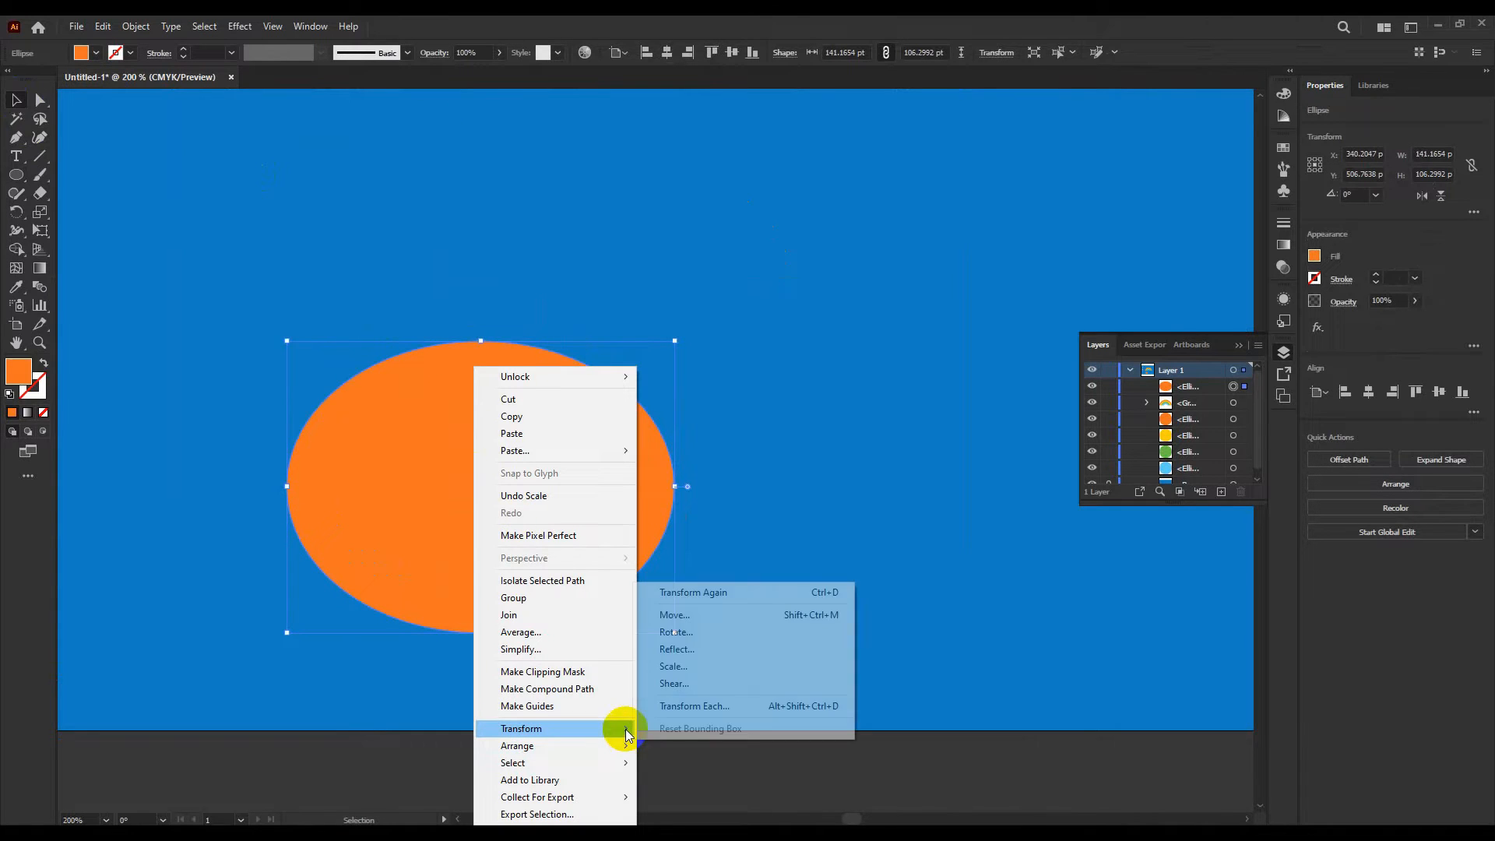
{"action": "left_click", "coordinate": [708, 631]}
{"action": "left_click", "coordinate": [661, 486]}
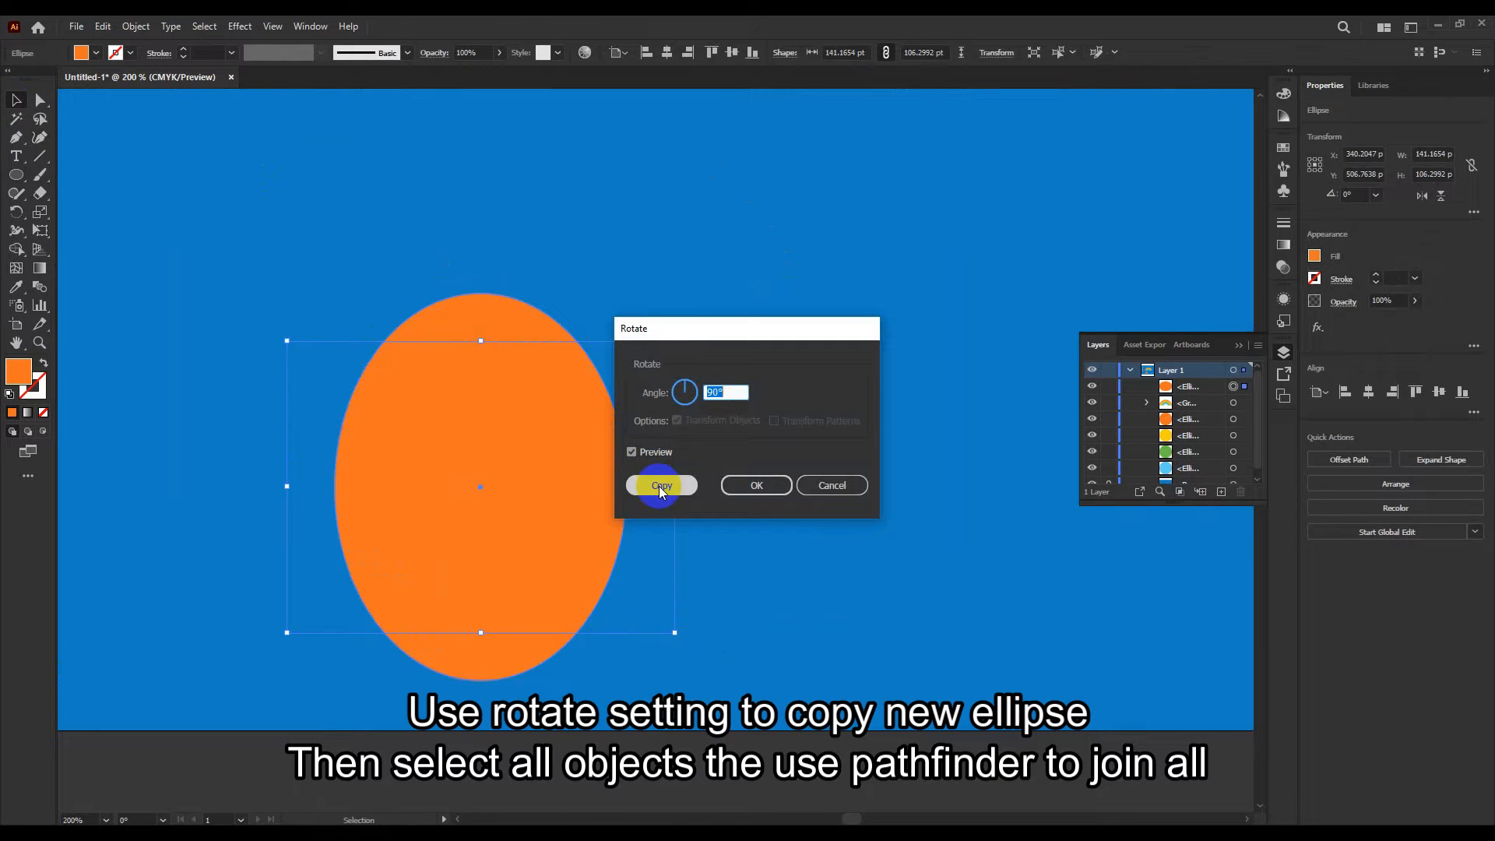
{"action": "left_click", "coordinate": [754, 527]}
{"action": "left_click_drag", "start_coordinate": [296, 310], "coordinate": [263, 271]}
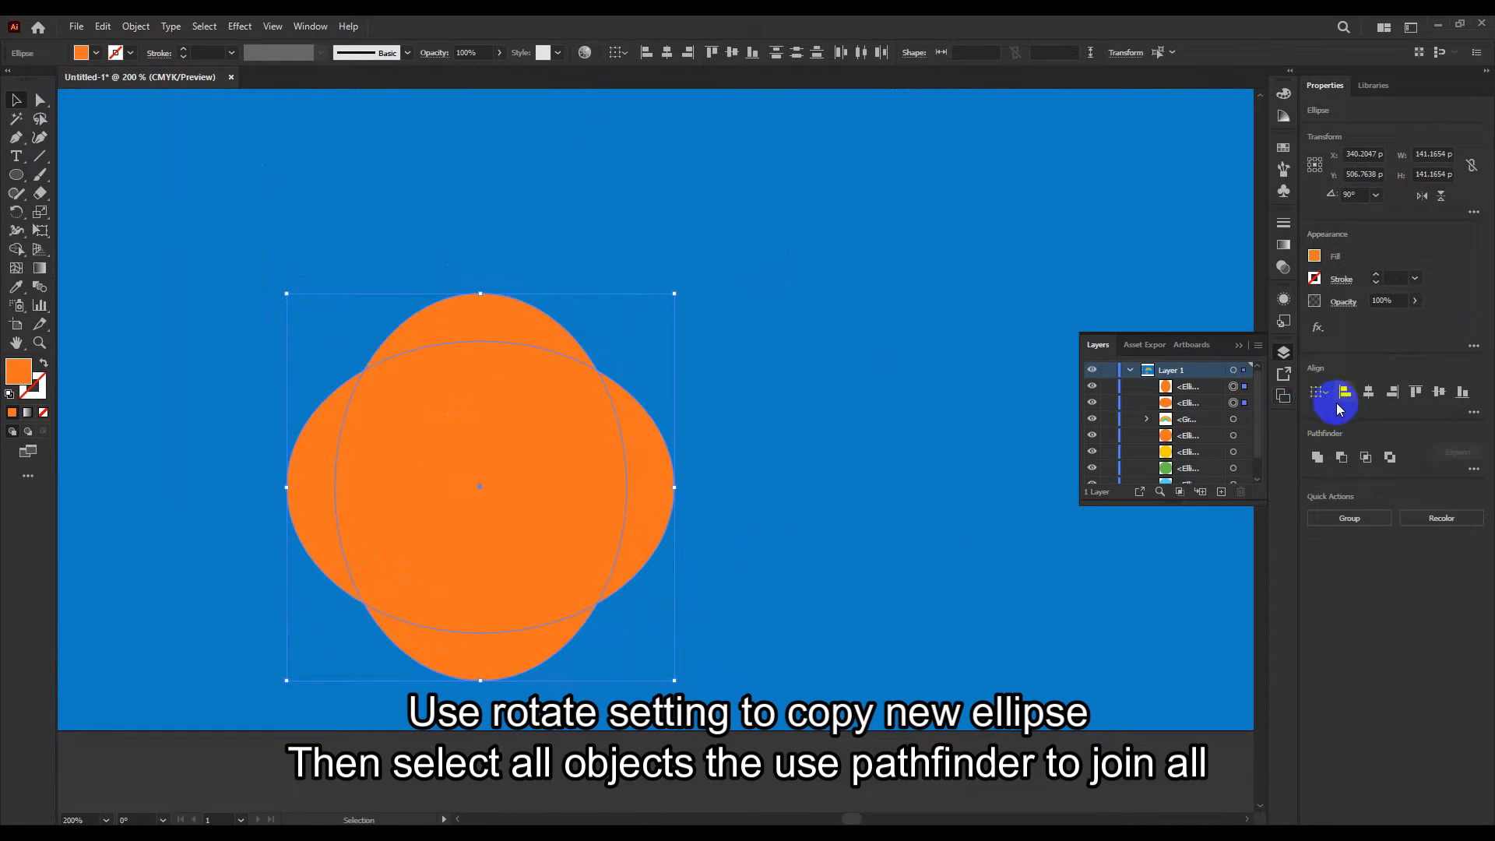
{"action": "left_click", "coordinate": [1317, 457]}
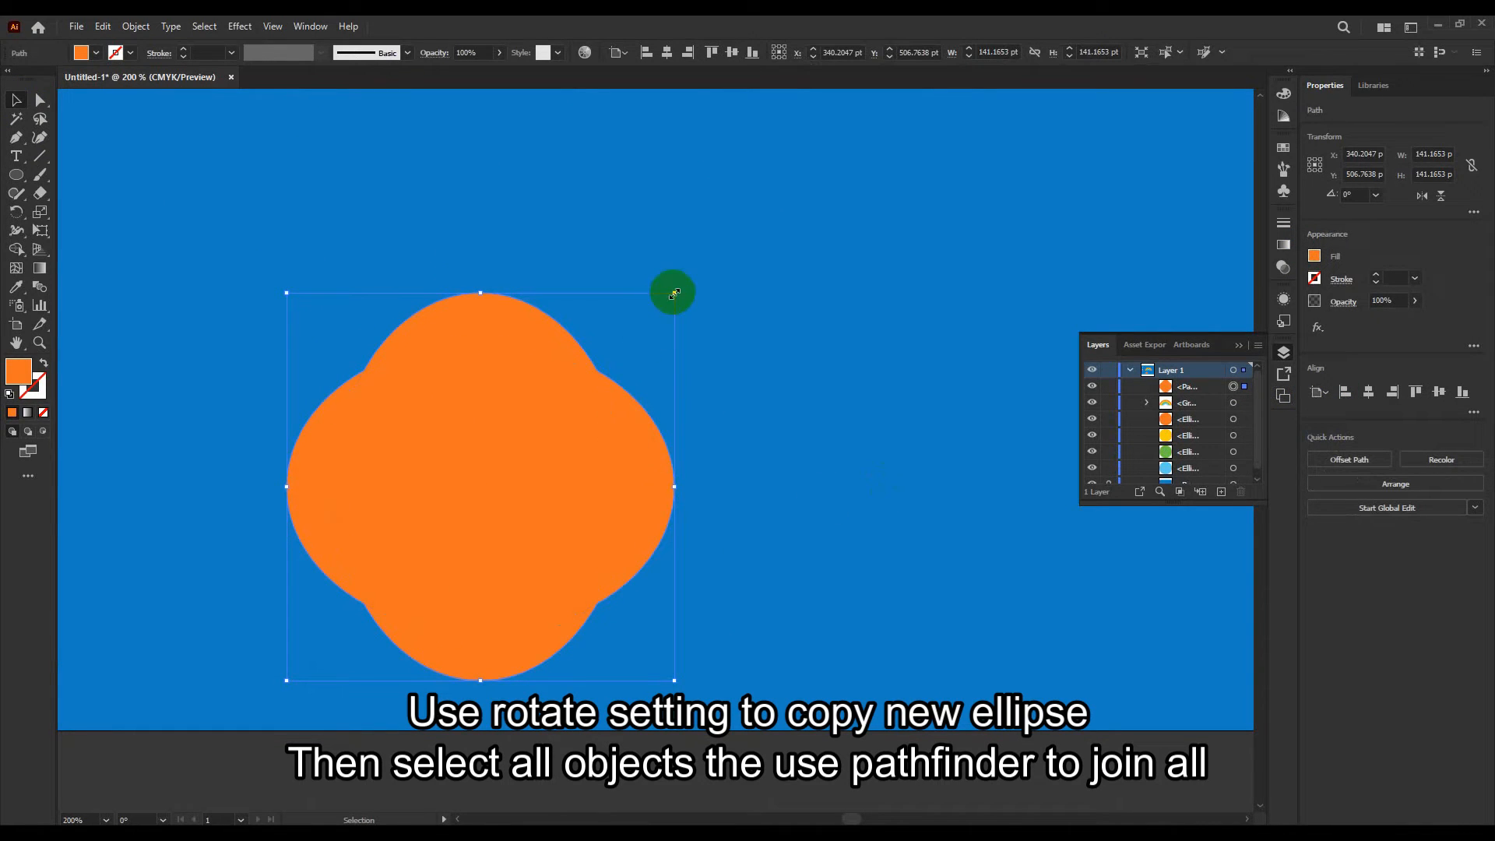
Step: Flatten the cloud shape to about 141 by 108 pt and move it onto the rainbow's left end
{"action": "left_click_drag", "start_coordinate": [480, 294], "coordinate": [471, 383]}
{"action": "scroll", "coordinate": [499, 459], "scroll_direction": "down", "scroll_amount": 2}
{"action": "left_click_drag", "start_coordinate": [661, 482], "coordinate": [689, 561]}
{"action": "left_click_drag", "start_coordinate": [492, 586], "coordinate": [473, 340]}
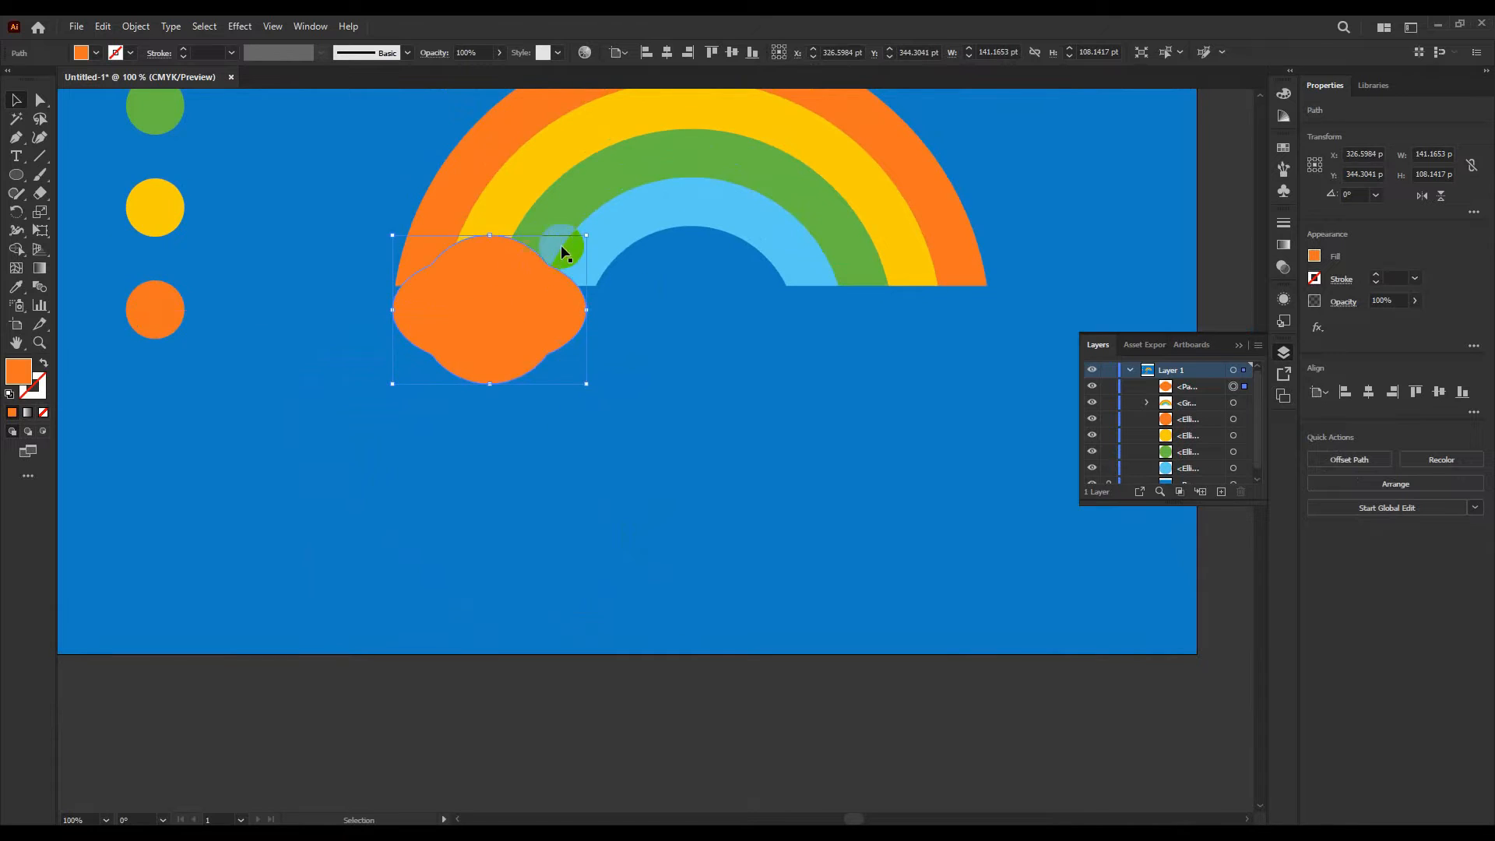
Step: Enlarge the cloud to about 158 by 121 pt and fine-tune its position over the rainbow's left end
{"action": "left_click_drag", "start_coordinate": [590, 234], "coordinate": [610, 217]}
{"action": "left_click_drag", "start_coordinate": [508, 323], "coordinate": [502, 333]}
{"action": "left_click", "coordinate": [626, 407]}
{"action": "left_click_drag", "start_coordinate": [483, 455], "coordinate": [370, 500]}
{"action": "left_click", "coordinate": [394, 376]}
{"action": "left_click_drag", "start_coordinate": [434, 375], "coordinate": [366, 386]}
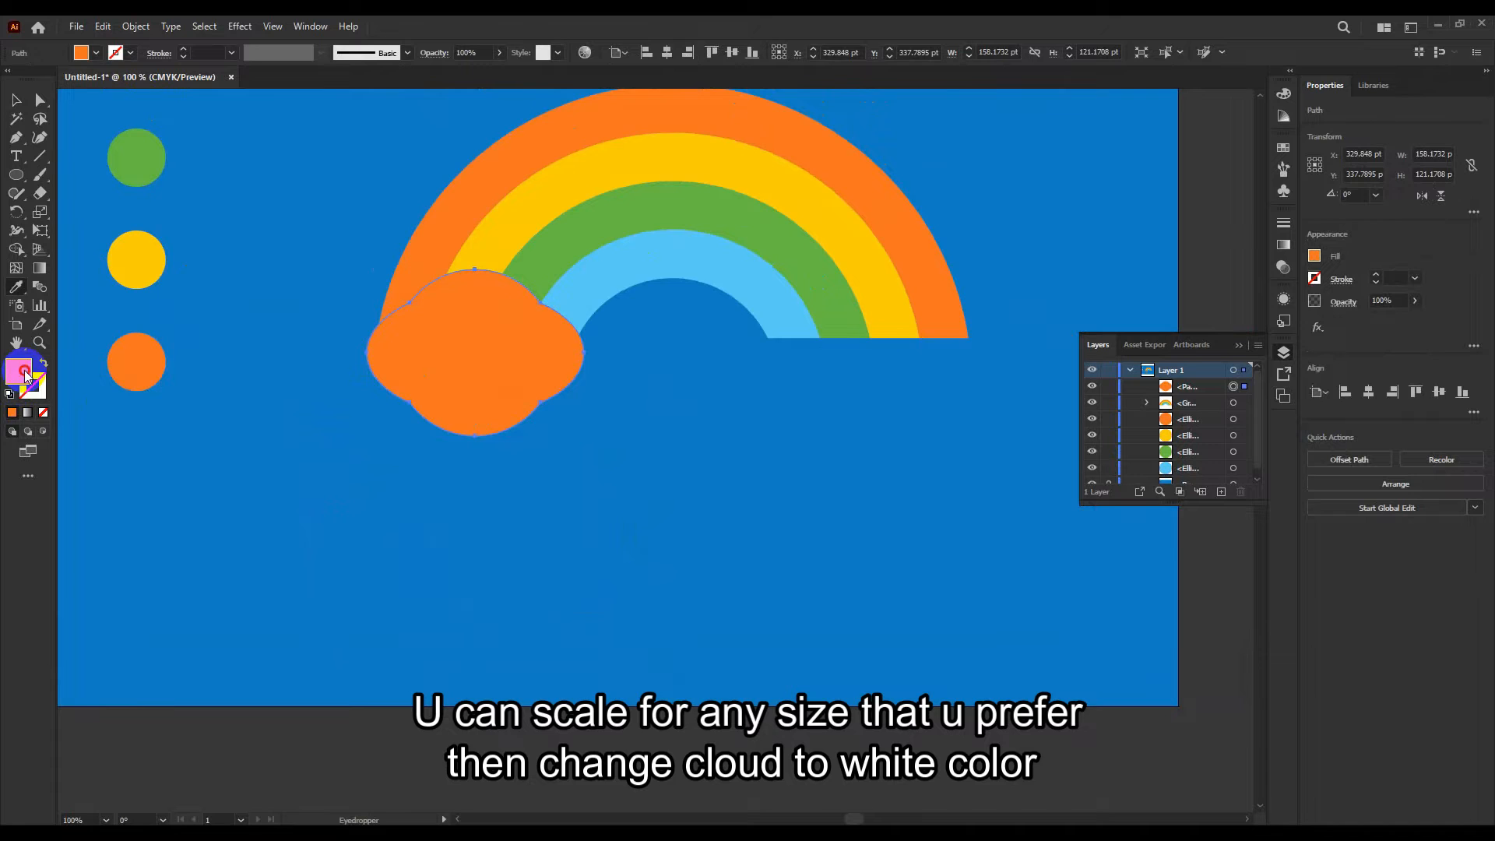
Step: Fill the cloud at the rainbow's left end with white, #FFFFFF
{"action": "double_click", "coordinate": [25, 371]}
{"action": "left_click_drag", "start_coordinate": [610, 191], "coordinate": [573, 166]}
{"action": "left_click", "coordinate": [924, 171]}
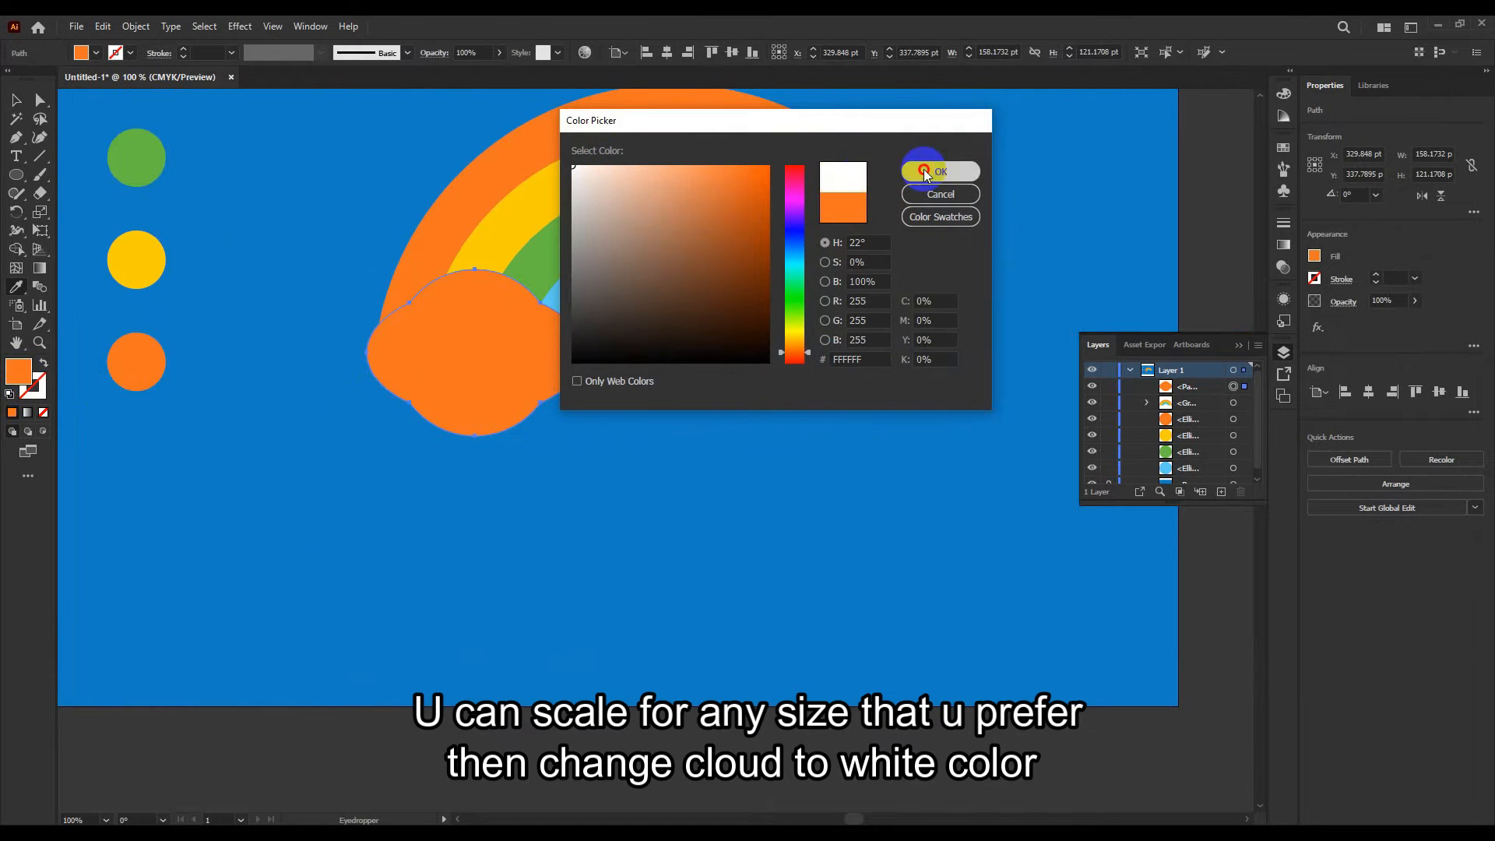
{"action": "left_click", "coordinate": [17, 100]}
{"action": "left_click", "coordinate": [605, 432]}
{"action": "scroll", "coordinate": [613, 453], "scroll_direction": "down", "scroll_amount": 2}
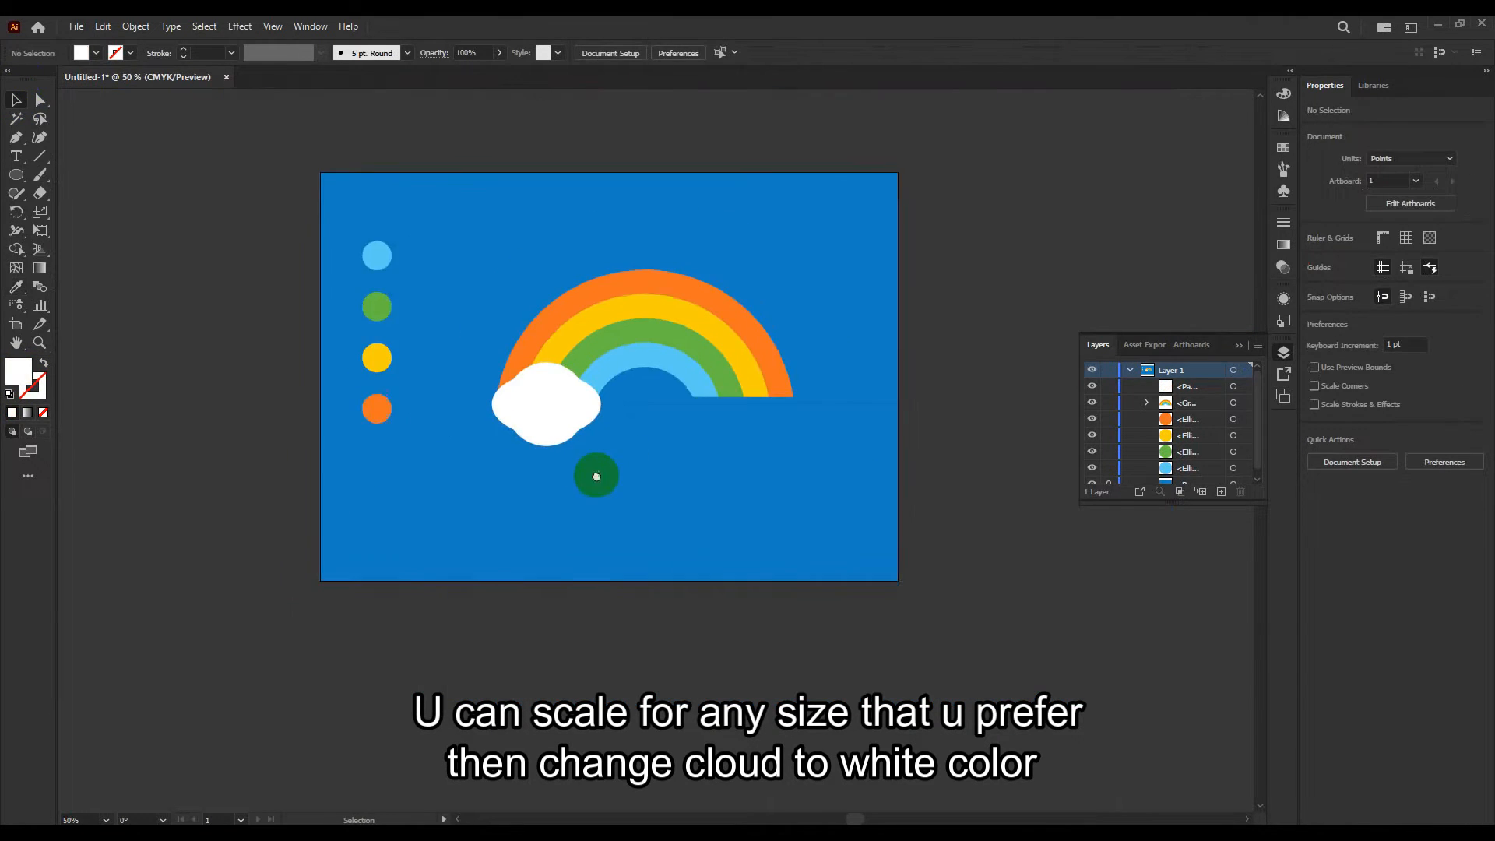
Step: Flatten the white cloud to about 158 by 108 pt and place a copy of it over the rainbow's right end
{"action": "scroll", "coordinate": [566, 457], "scroll_direction": "up", "scroll_amount": 2}
{"action": "left_click", "coordinate": [427, 421]}
{"action": "scroll", "coordinate": [518, 502], "scroll_direction": "right", "scroll_amount": 2}
{"action": "left_click_drag", "start_coordinate": [335, 463], "coordinate": [344, 430]}
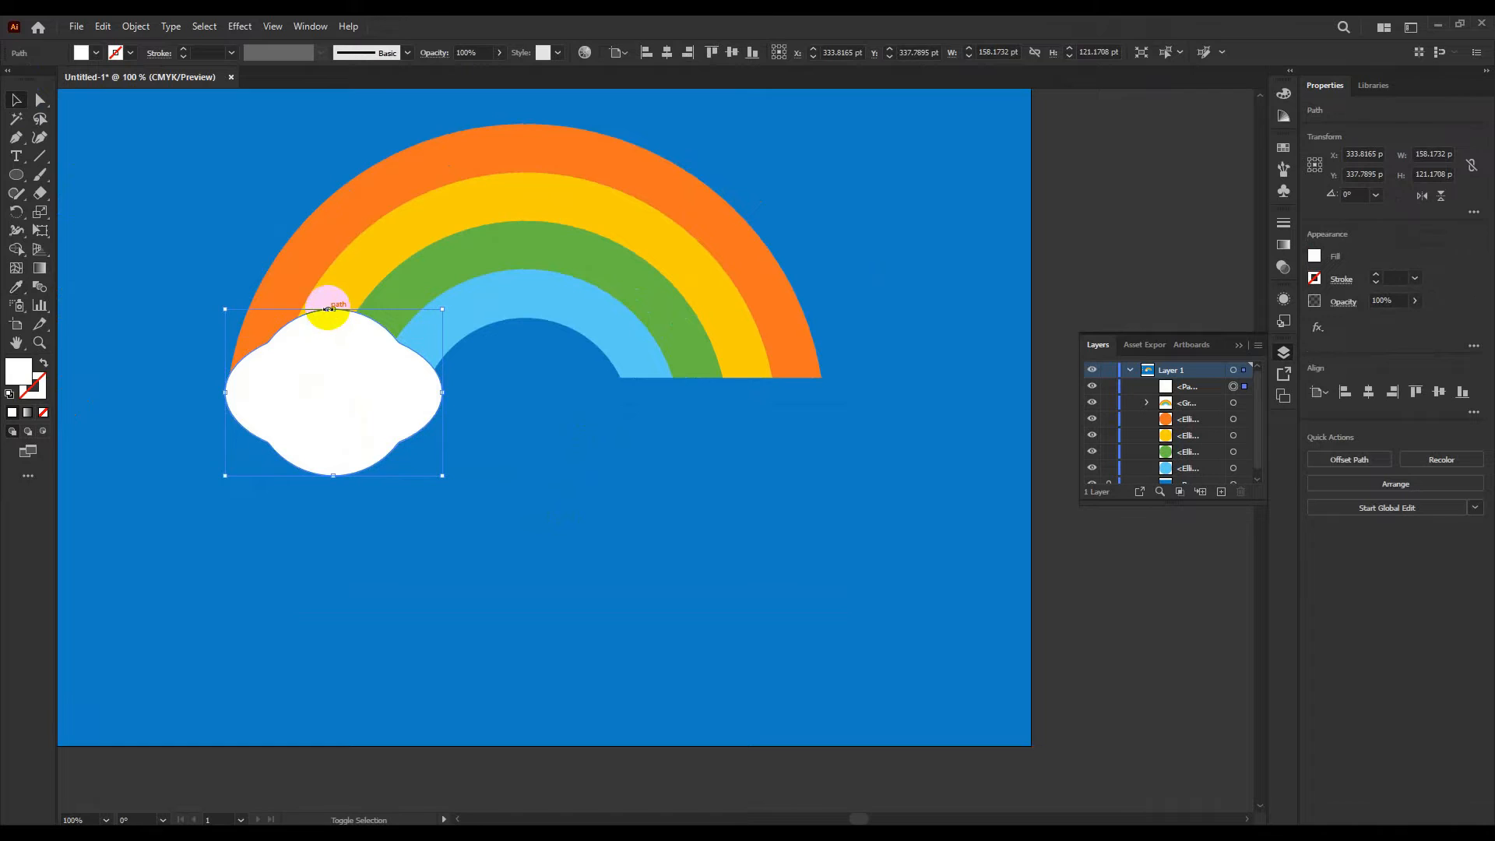
{"action": "left_click_drag", "start_coordinate": [333, 312], "coordinate": [323, 327]}
{"action": "left_click_drag", "start_coordinate": [321, 399], "coordinate": [716, 407]}
{"action": "left_click", "coordinate": [600, 576]}
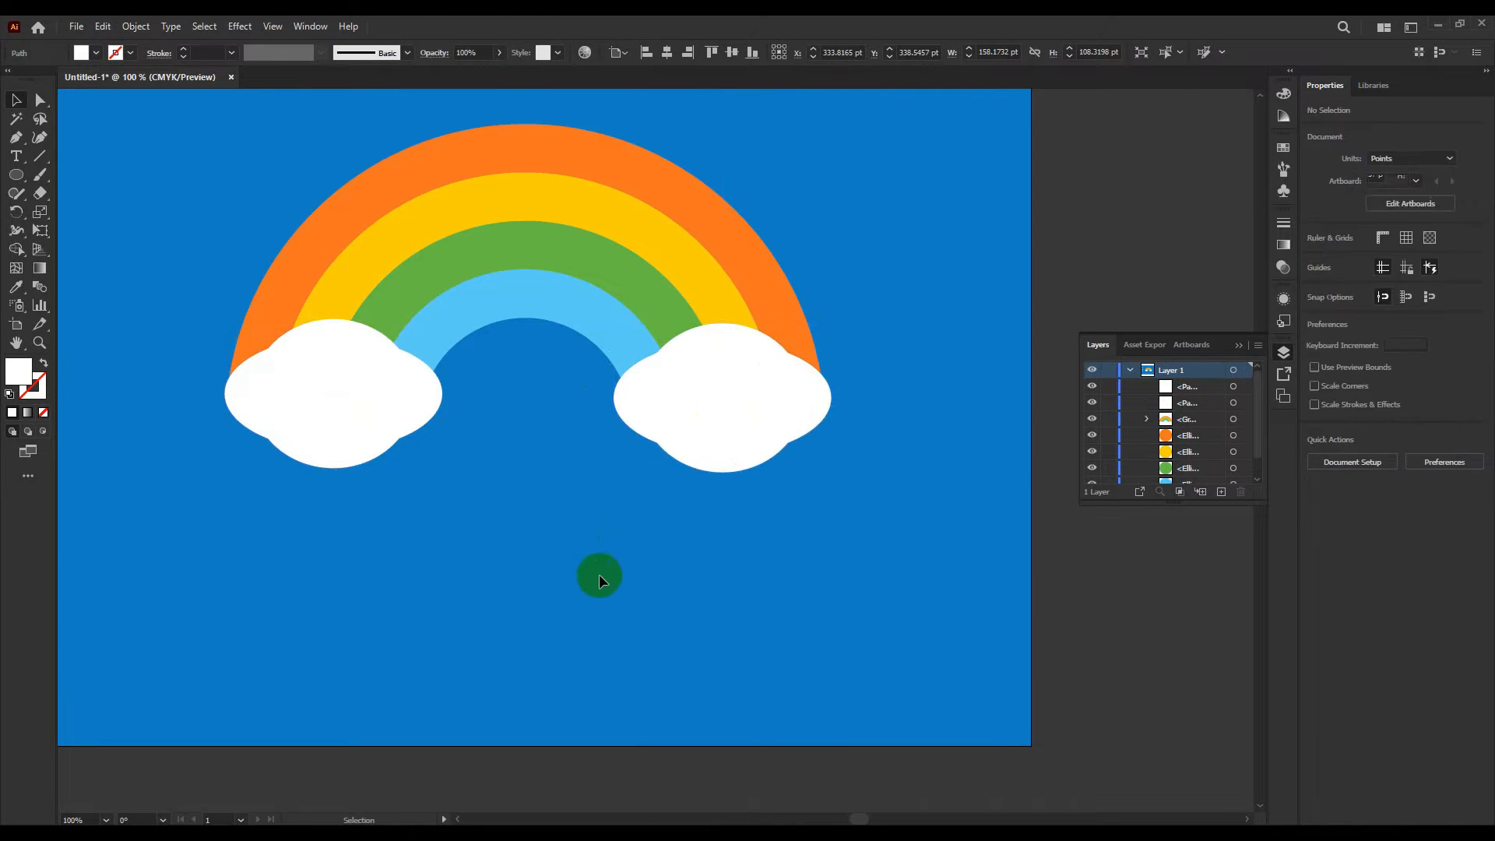
Step: Apply the 3D Extrude & Bevel effect to the rainbow group and set its rotation preset to Front
{"action": "scroll", "coordinate": [600, 576], "scroll_direction": "down", "scroll_amount": 2}
{"action": "left_click_drag", "start_coordinate": [531, 609], "coordinate": [523, 668]}
{"action": "left_click", "coordinate": [538, 500]}
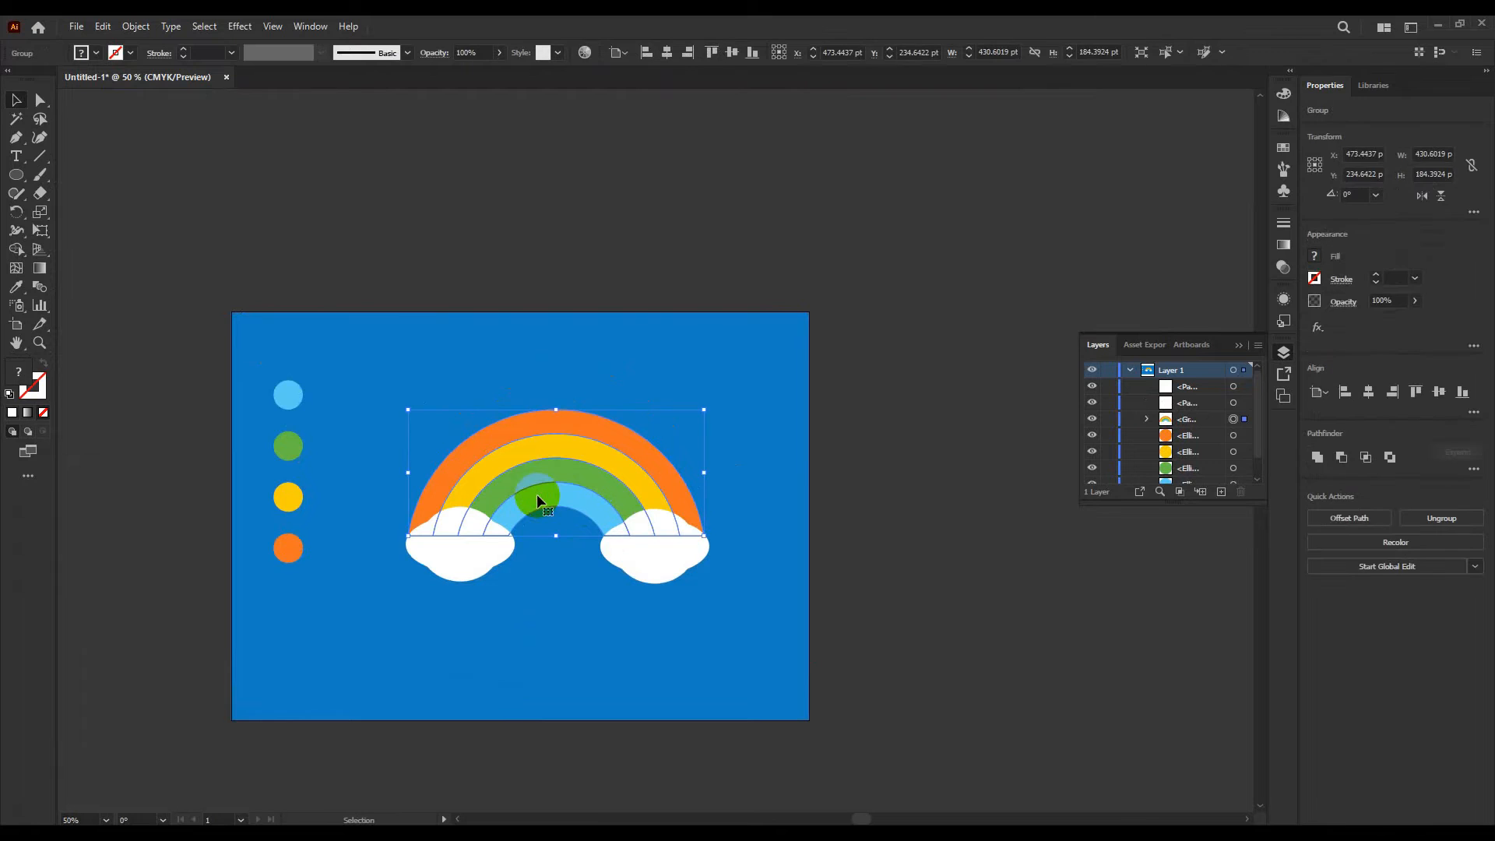
{"action": "left_click", "coordinate": [240, 26]}
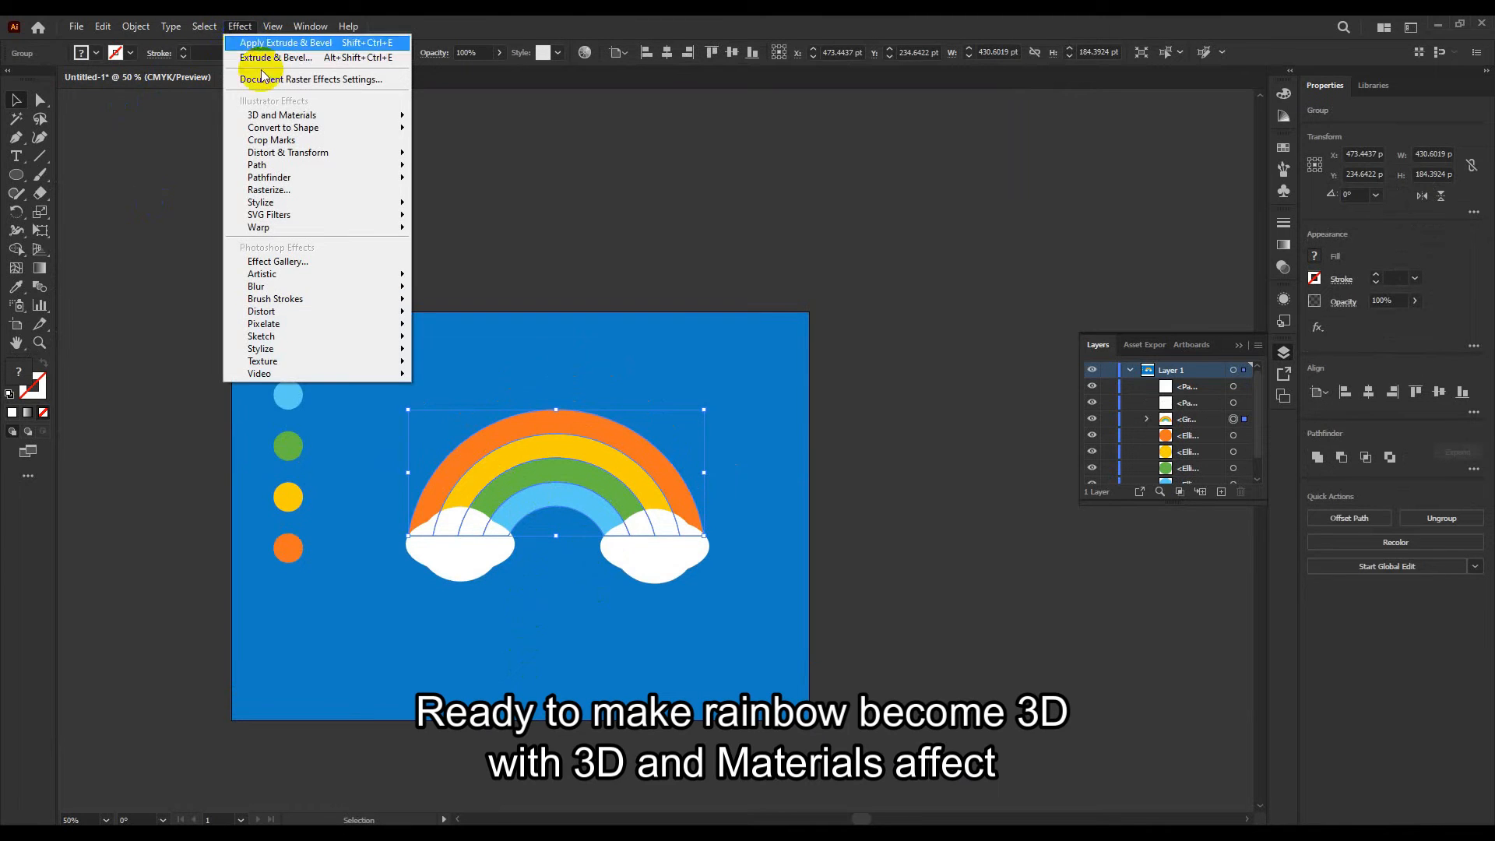
{"action": "mouse_move", "coordinate": [280, 114]}
{"action": "left_click", "coordinate": [458, 116]}
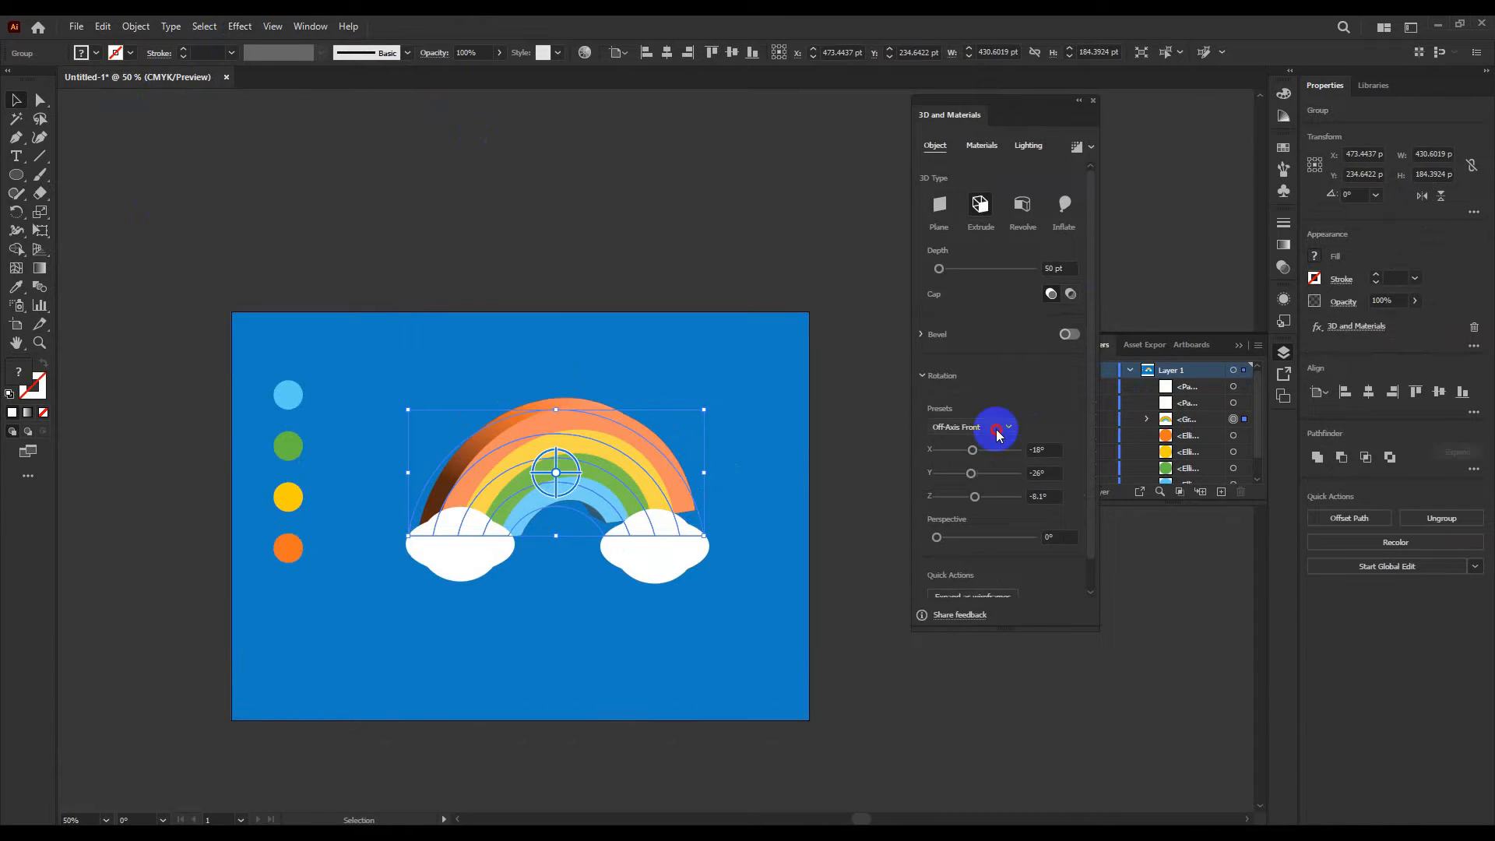
{"action": "left_click", "coordinate": [999, 430]}
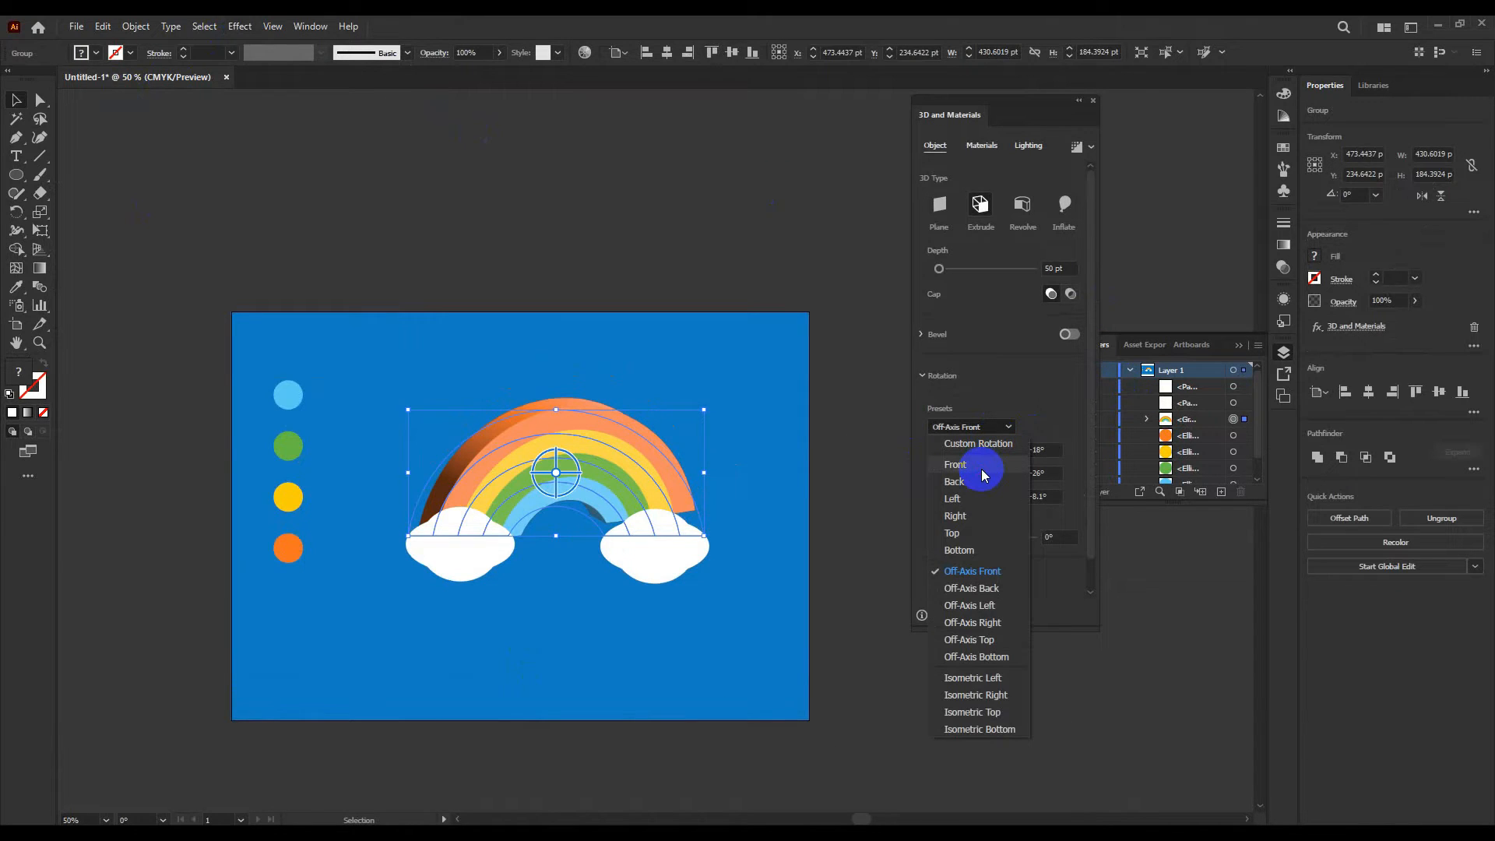
{"action": "left_click", "coordinate": [982, 472]}
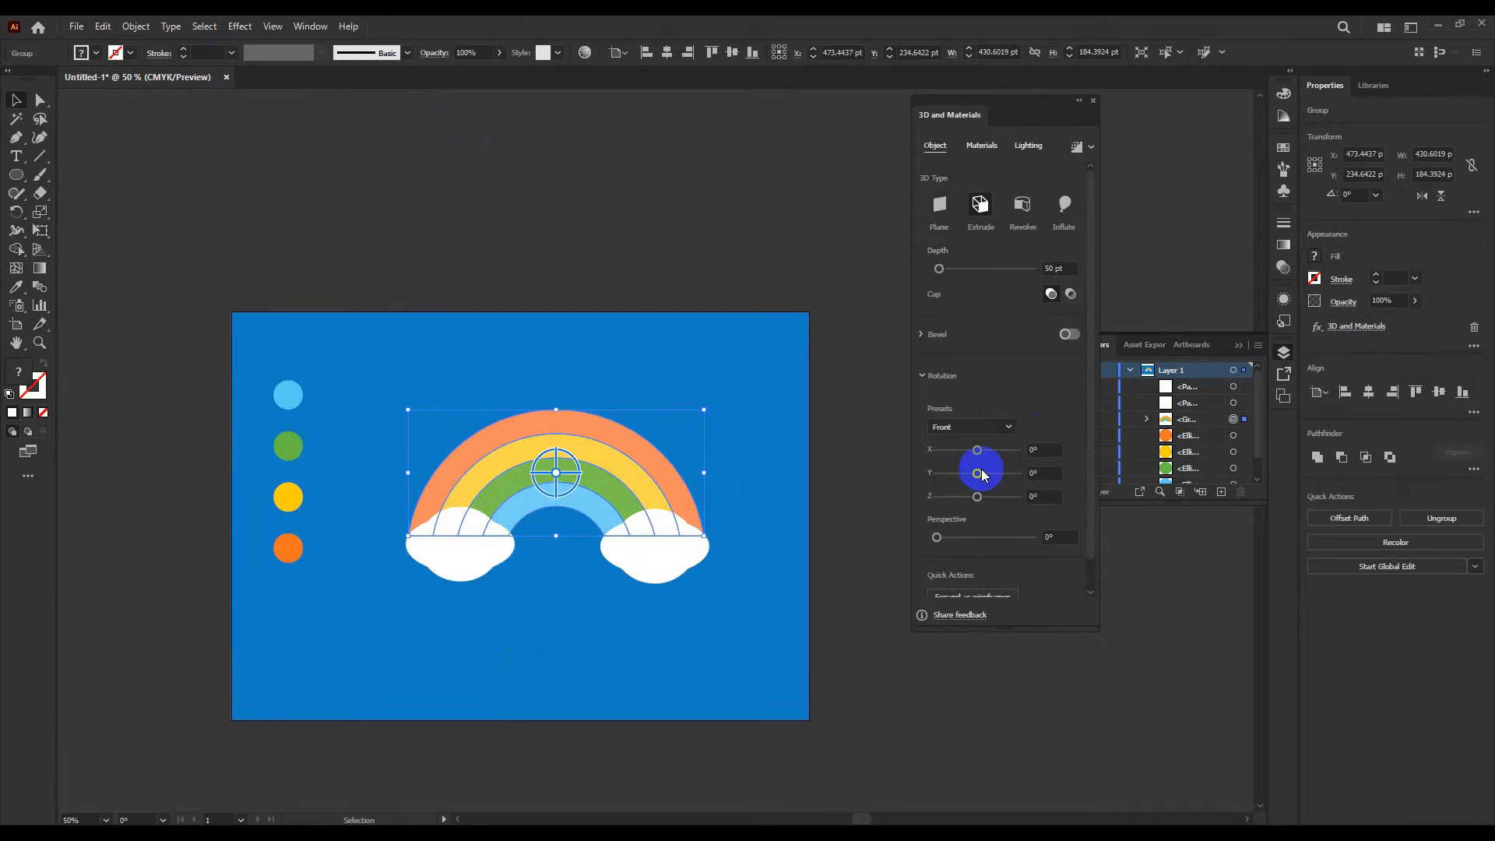
Step: Change the rainbow's 3D type to Inflate and render the effect
{"action": "scroll", "coordinate": [1091, 517], "scroll_direction": "down", "scroll_amount": 2}
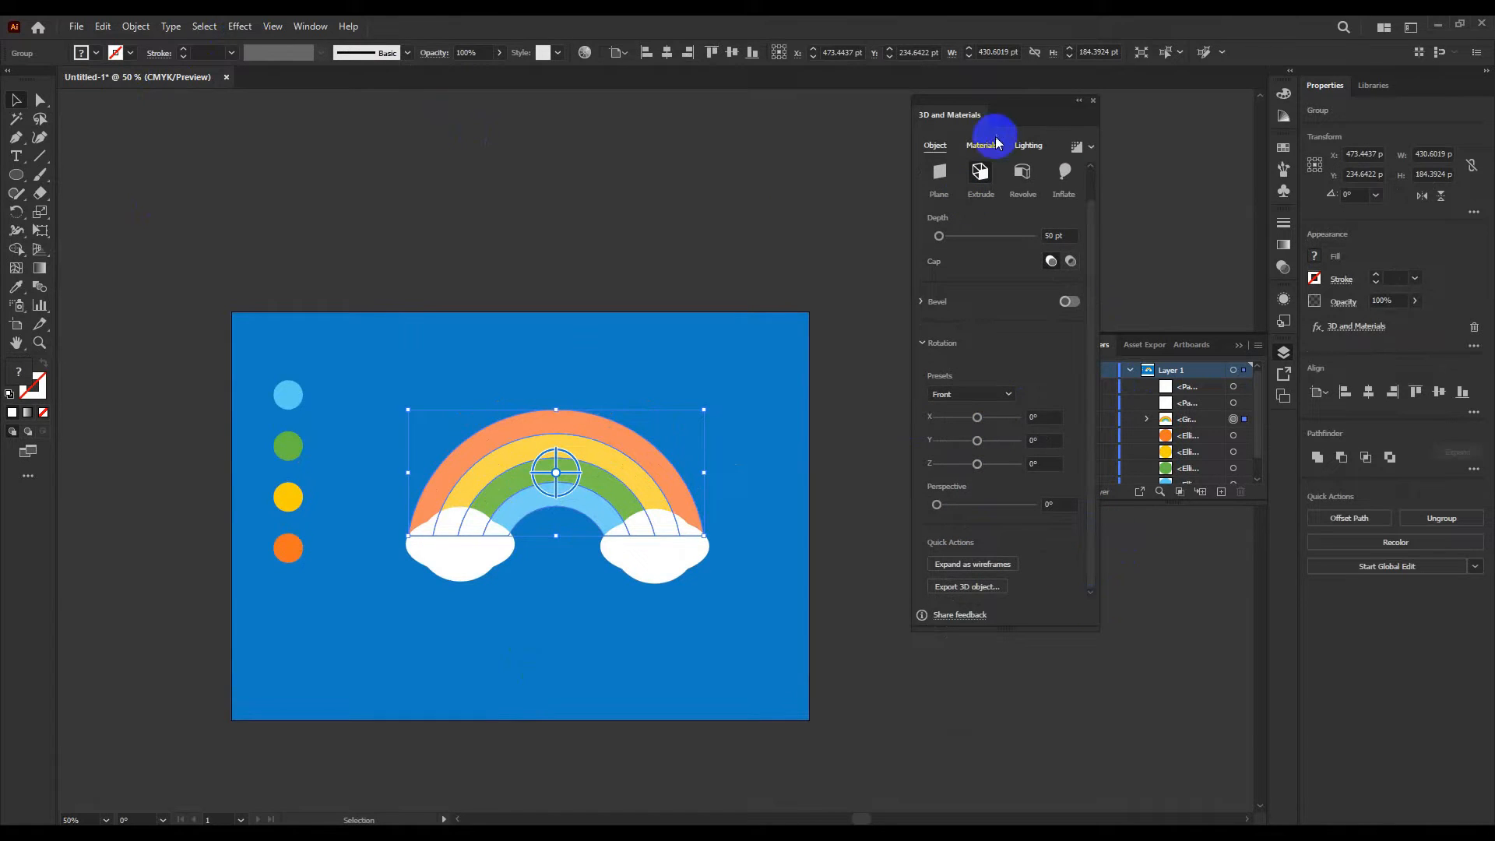
{"action": "scroll", "coordinate": [1086, 201], "scroll_direction": "up", "scroll_amount": 2}
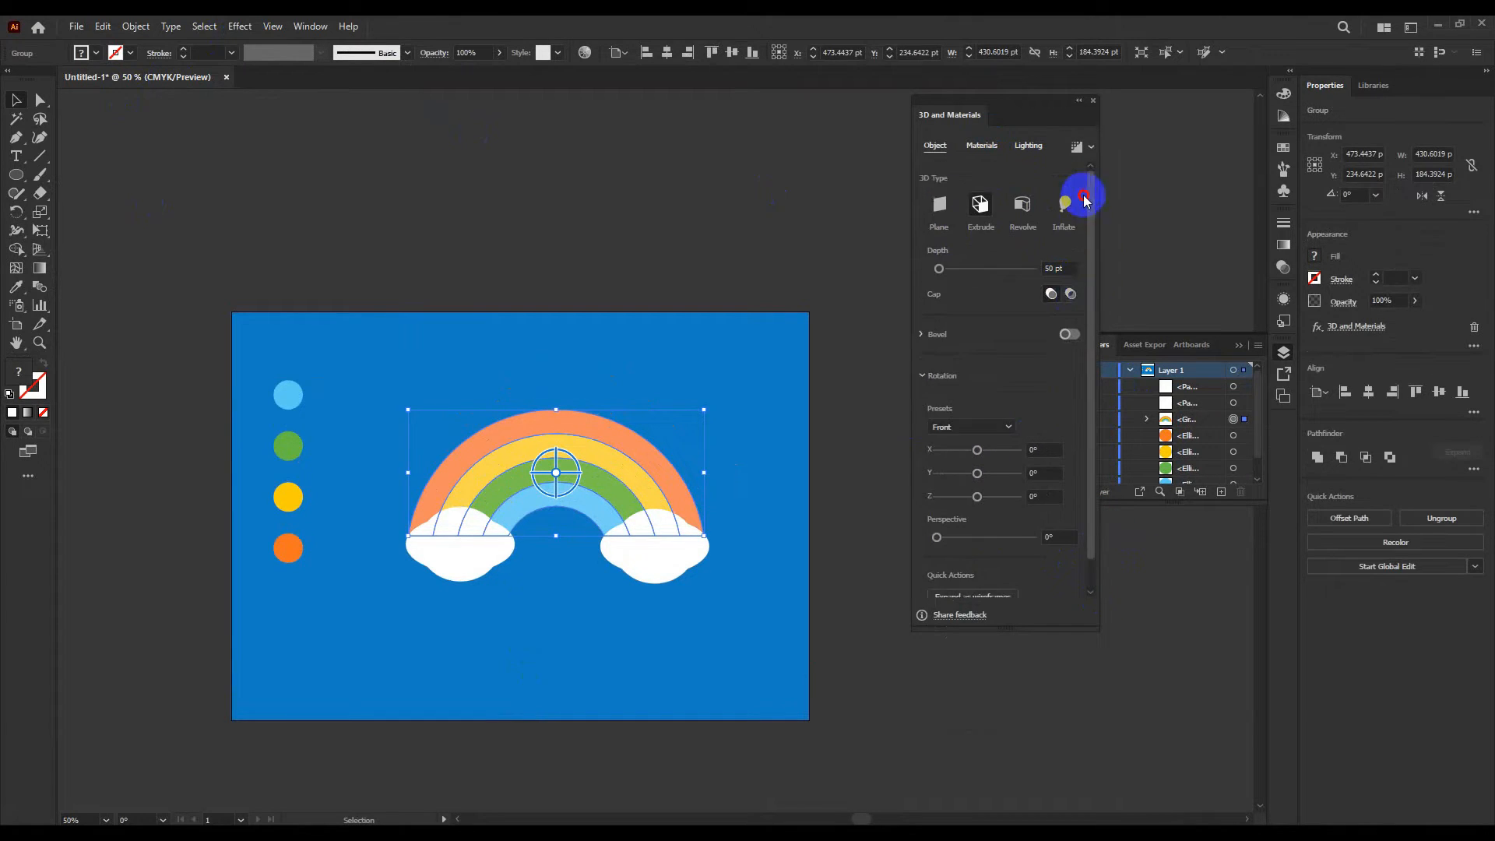
{"action": "left_click", "coordinate": [1065, 209]}
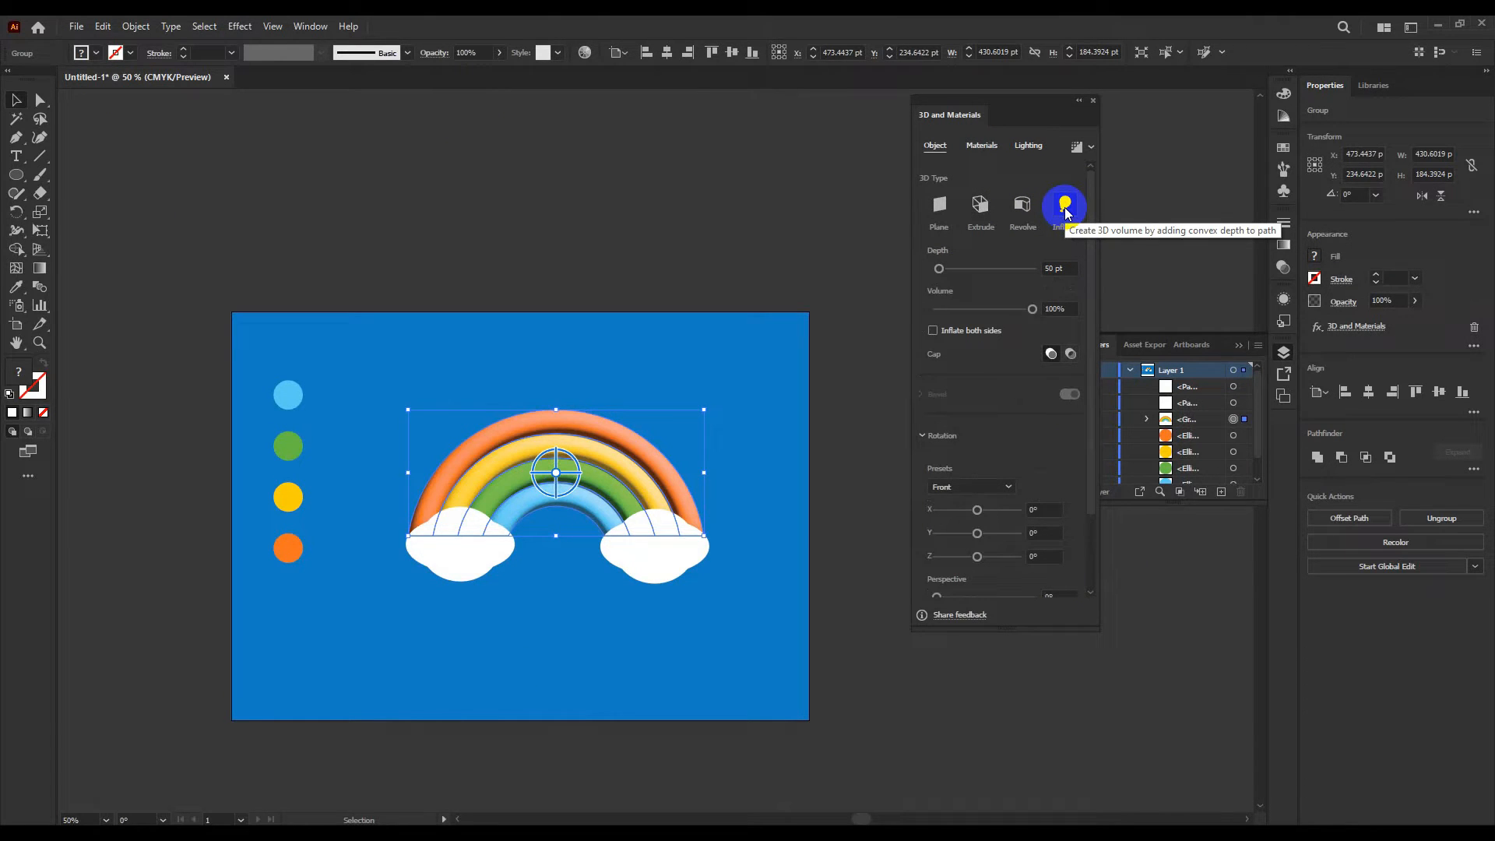
{"action": "left_click_drag", "start_coordinate": [1090, 339], "coordinate": [1092, 487]}
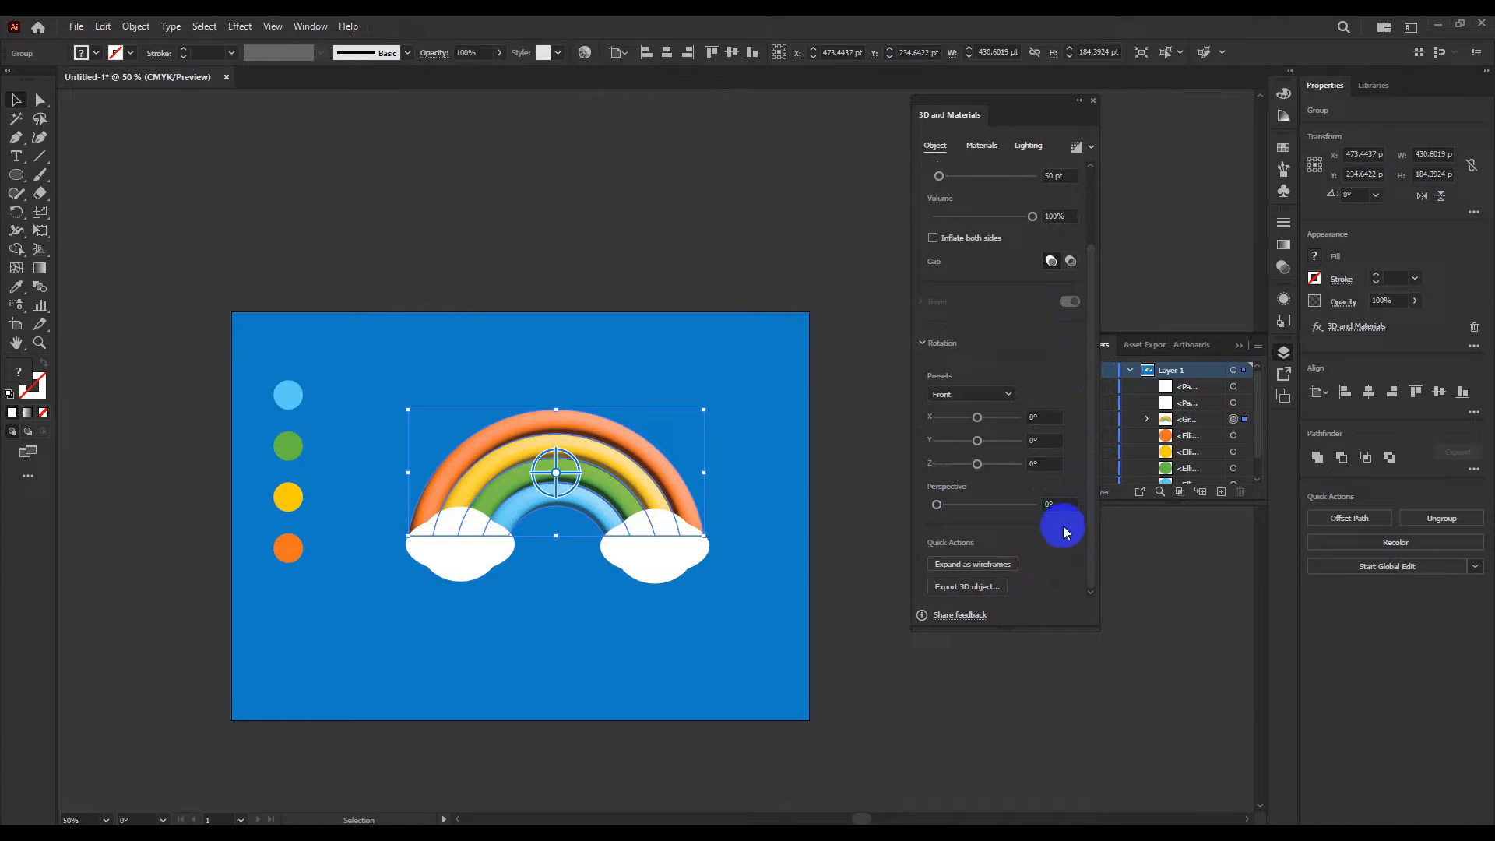
{"action": "left_click_drag", "start_coordinate": [1088, 376], "coordinate": [1089, 201]}
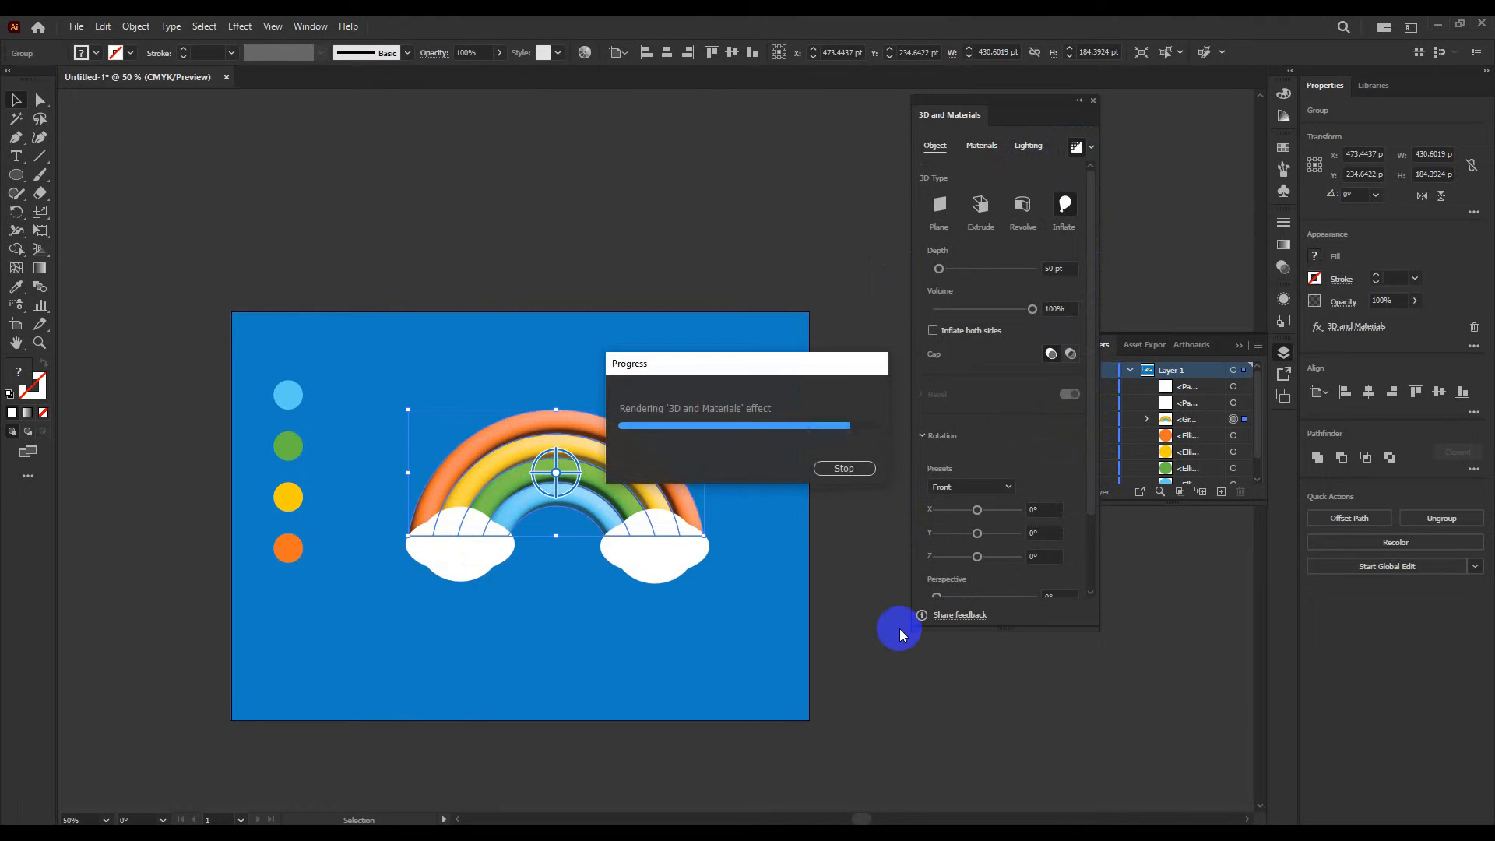
{"action": "left_click", "coordinate": [536, 574]}
{"action": "scroll", "coordinate": [520, 567], "scroll_direction": "up", "scroll_amount": 1}
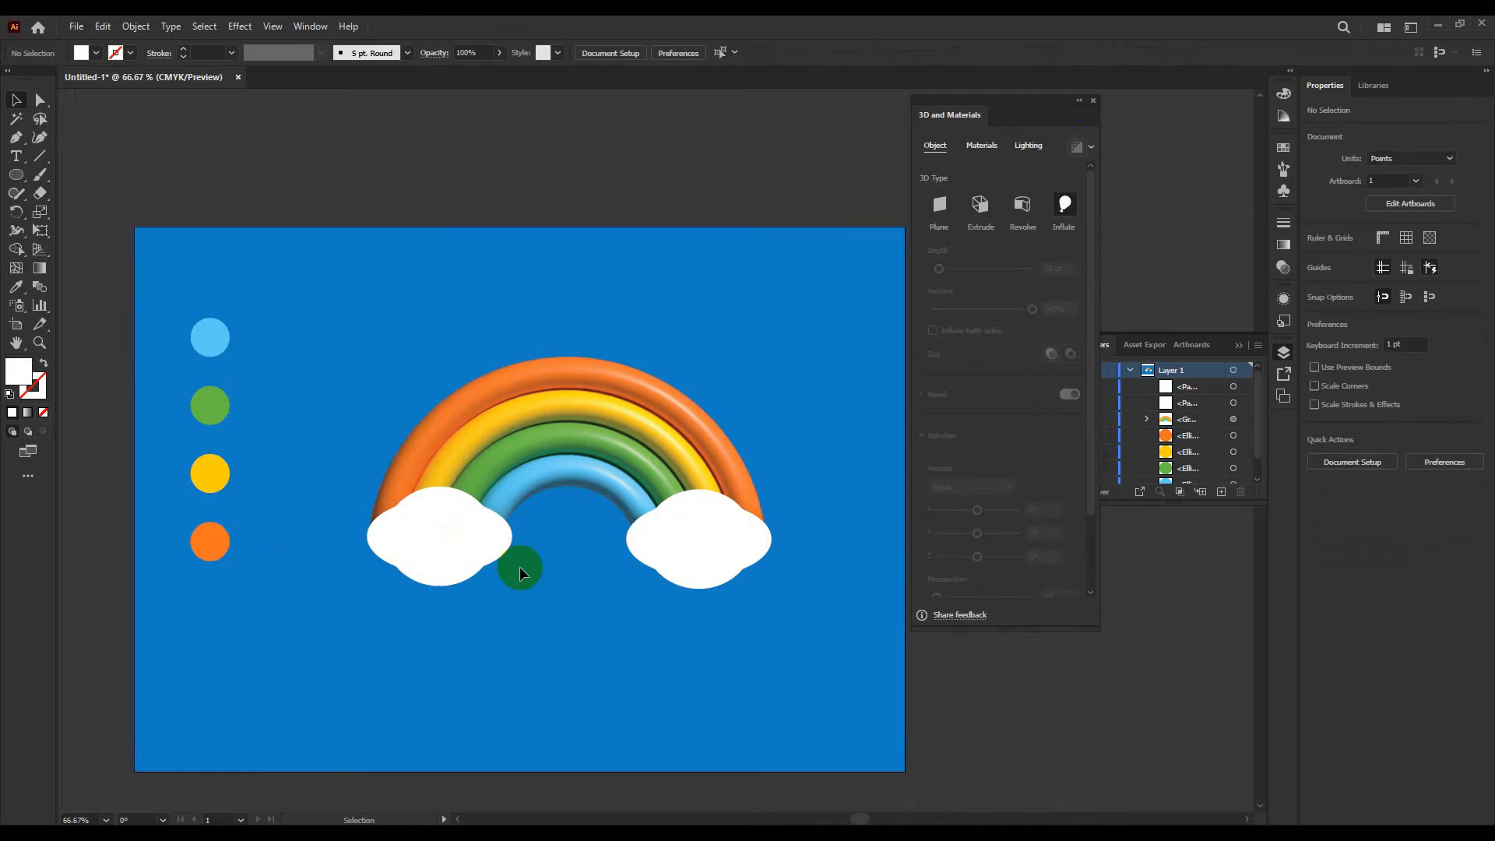
Step: Set the roughness of the rainbow's Default material to 0.58 and check the rendered arches up close
{"action": "left_click", "coordinate": [495, 408]}
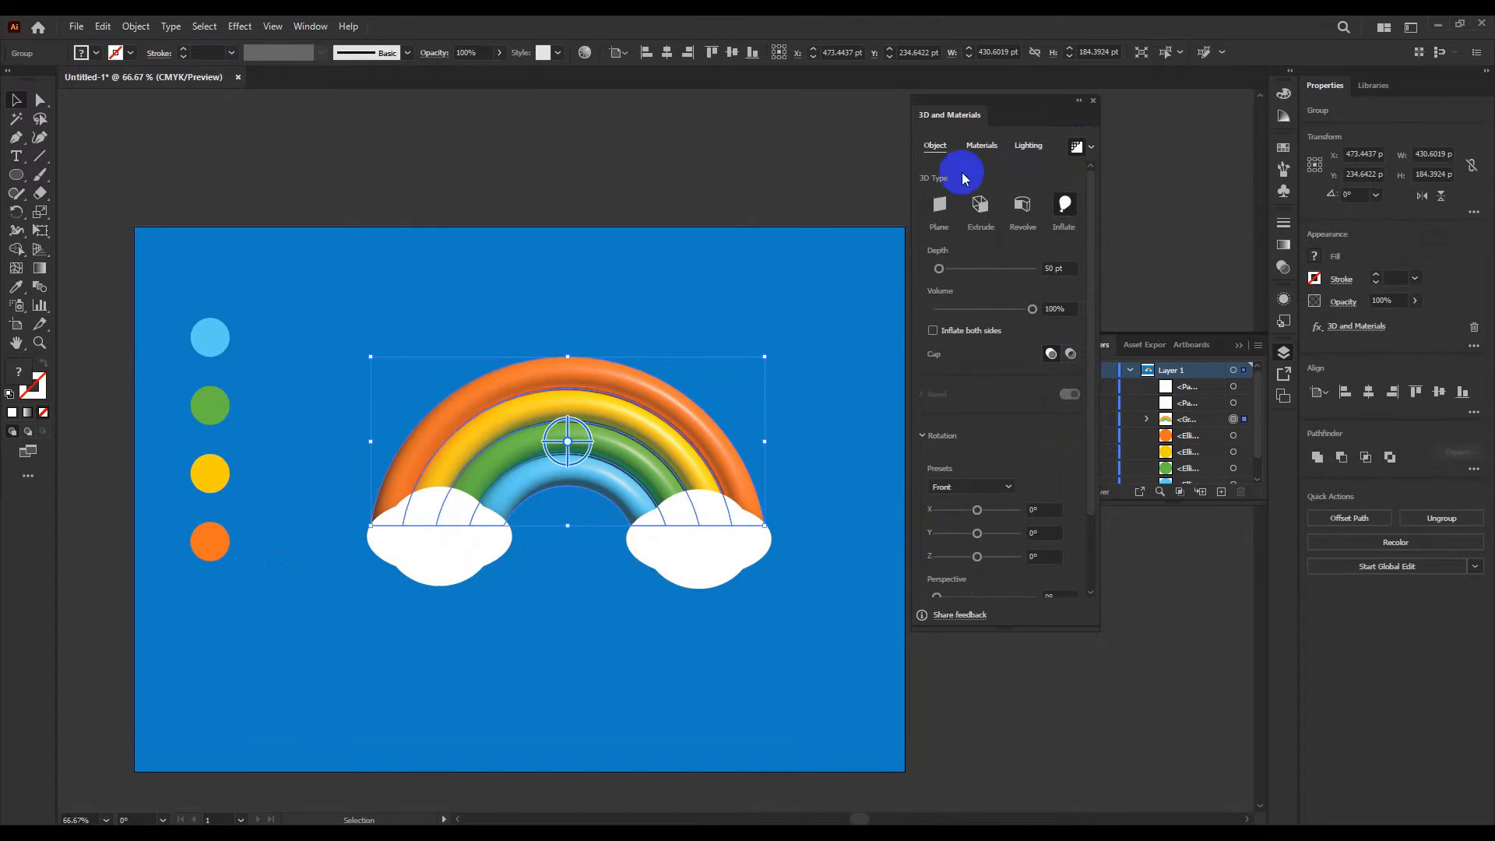
{"action": "left_click", "coordinate": [983, 148]}
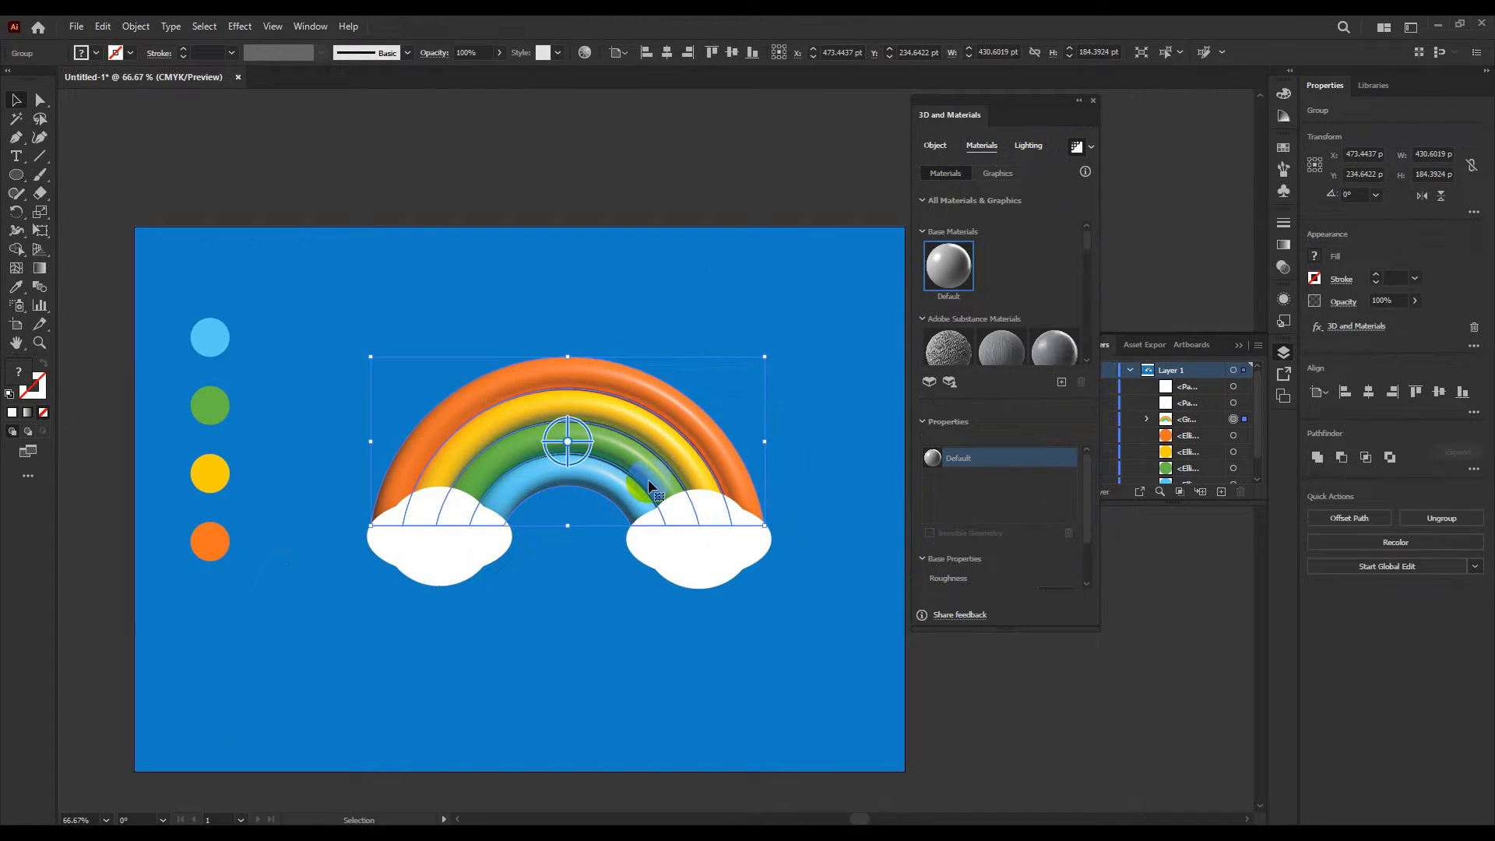
{"action": "scroll", "coordinate": [1088, 502], "scroll_direction": "down", "scroll_amount": 2}
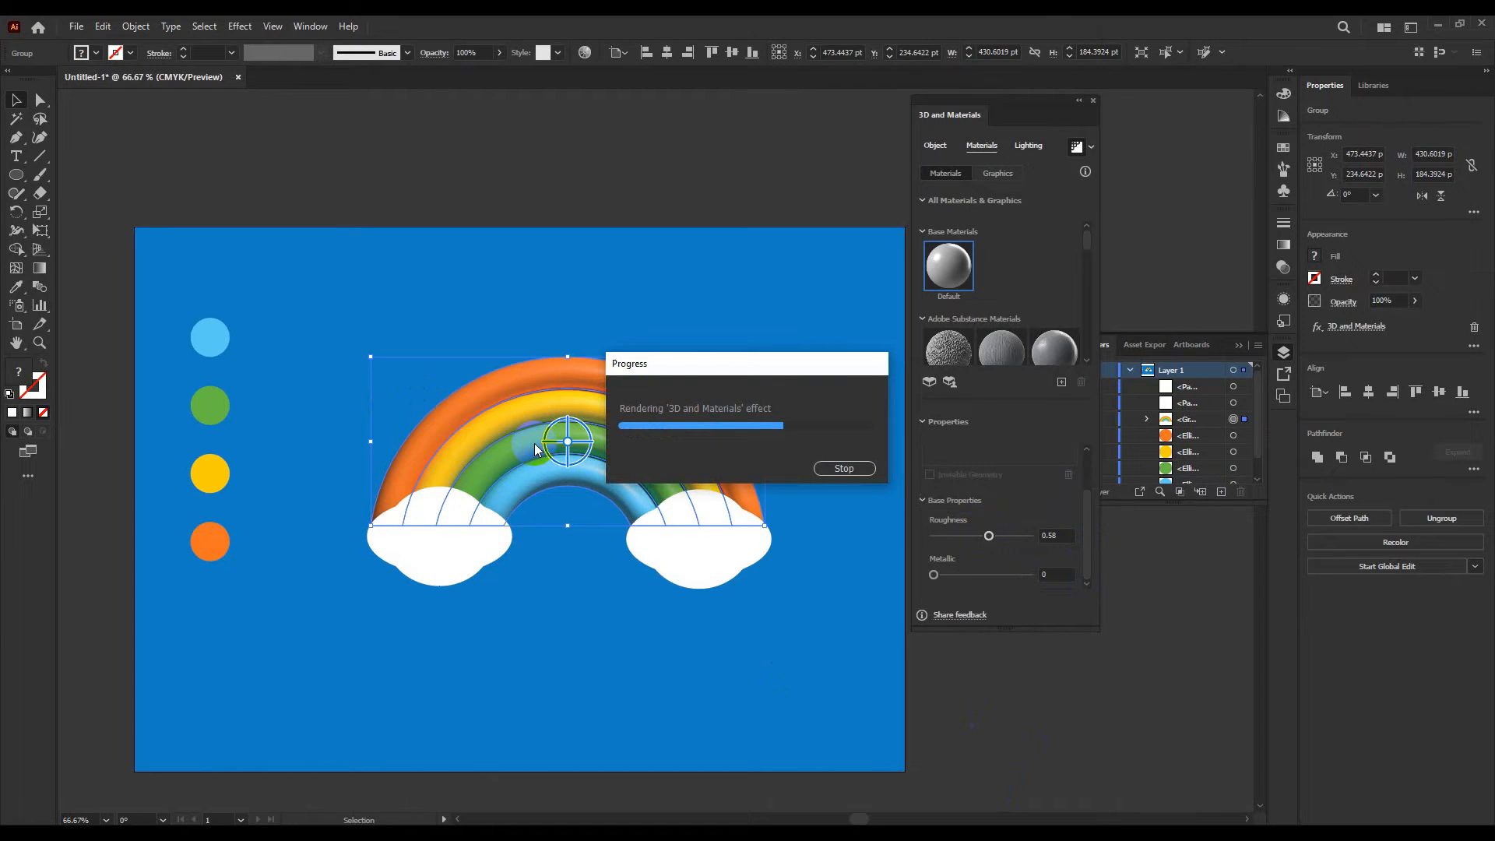
{"action": "key", "text": "ctrl+shift+a"}
{"action": "scroll", "coordinate": [535, 444], "scroll_direction": "up", "scroll_amount": 2}
{"action": "scroll", "coordinate": [557, 408], "scroll_direction": "up", "scroll_amount": 2}
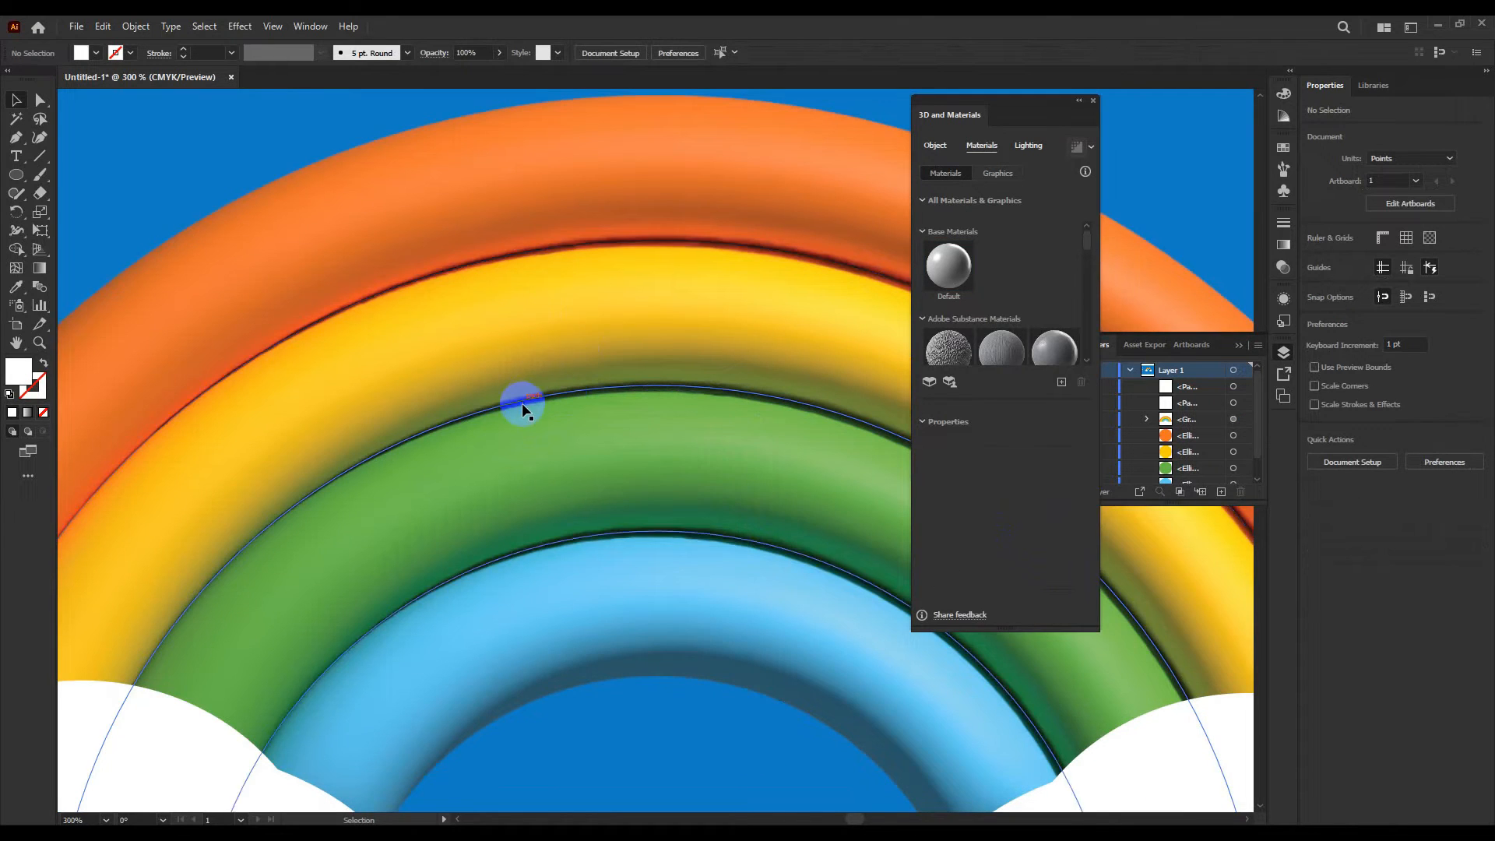
{"action": "scroll", "coordinate": [517, 404], "scroll_direction": "down", "scroll_amount": 4}
Step: Apply the Standard lighting preset to the rainbow and set the light's softness to 90%
{"action": "left_click", "coordinate": [614, 433]}
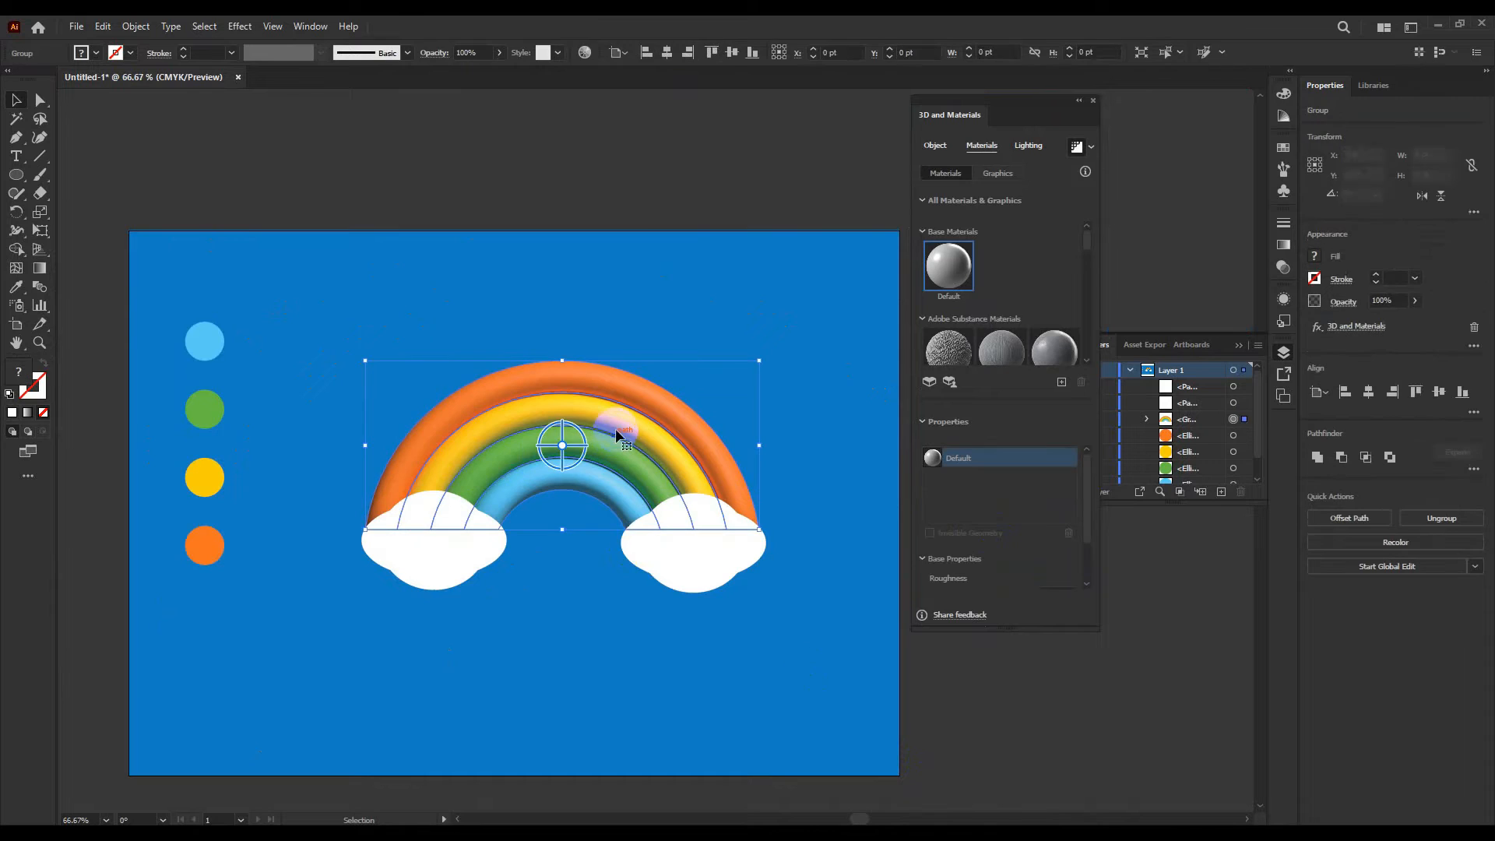
{"action": "left_click", "coordinate": [1027, 145]}
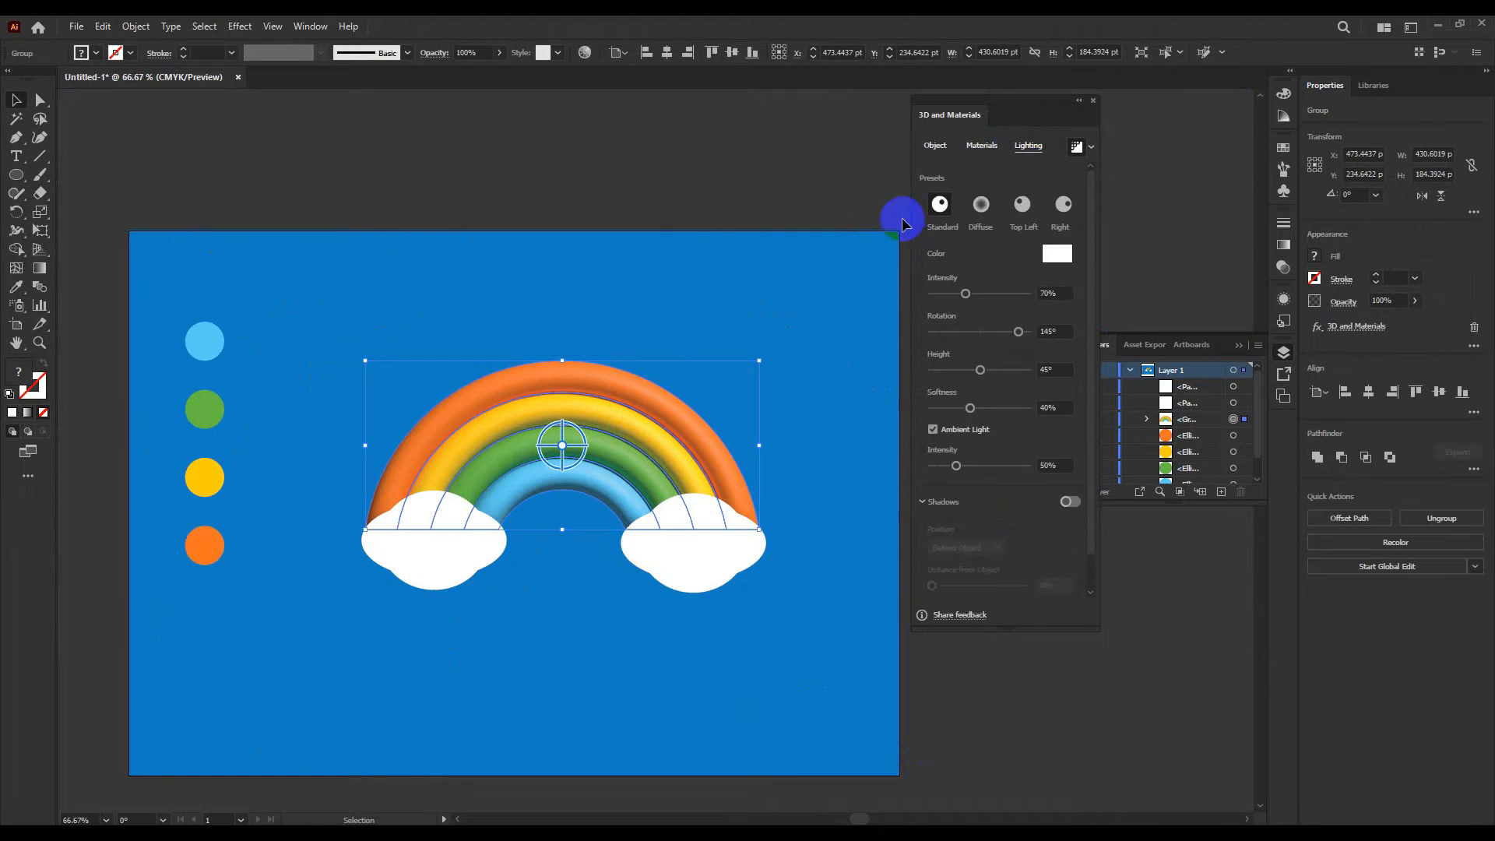
{"action": "left_click", "coordinate": [941, 208]}
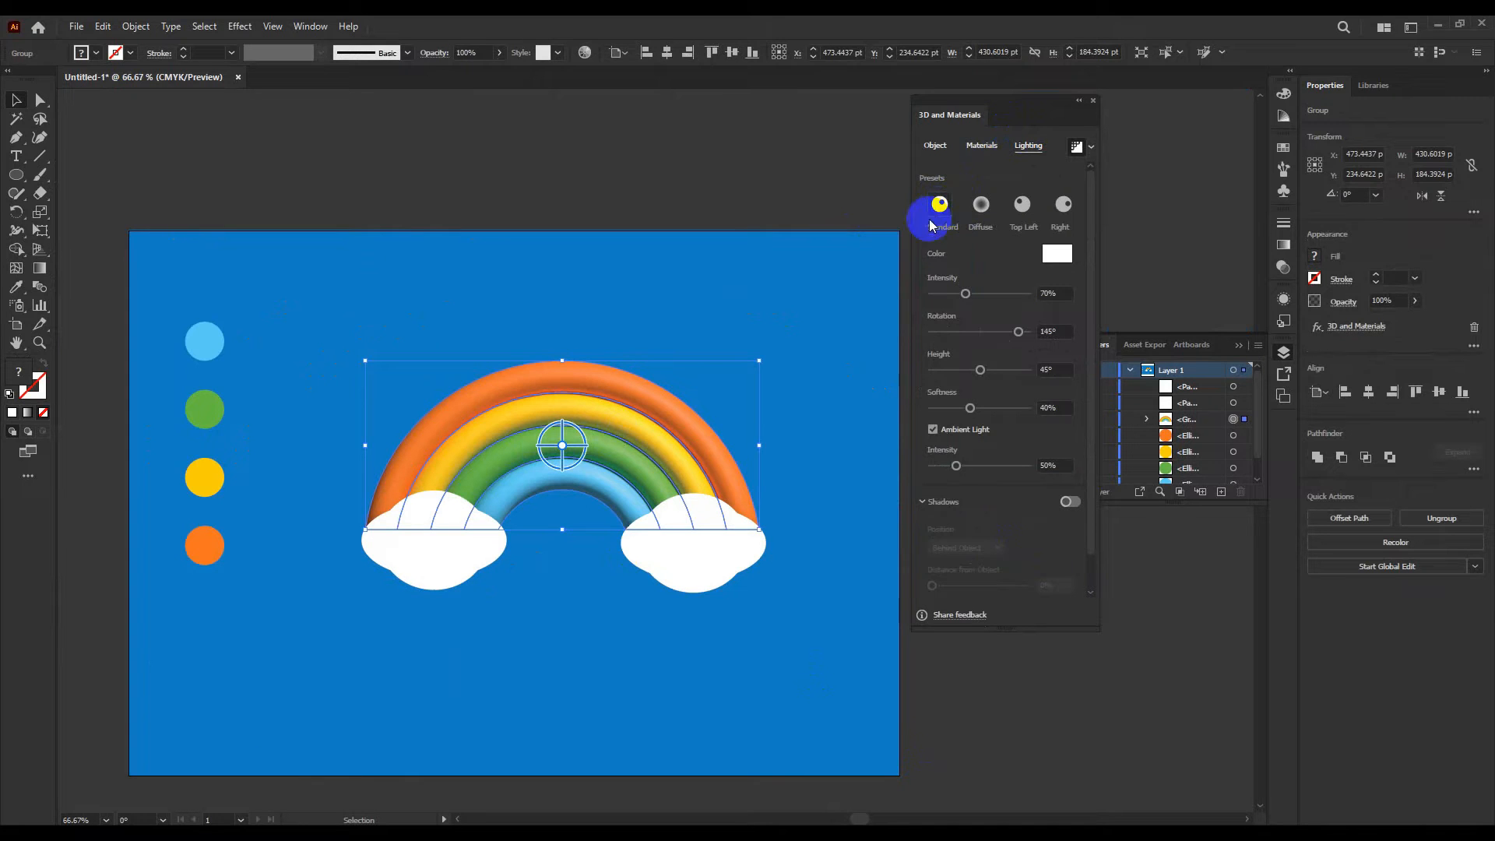
{"action": "left_click", "coordinate": [1062, 410]}
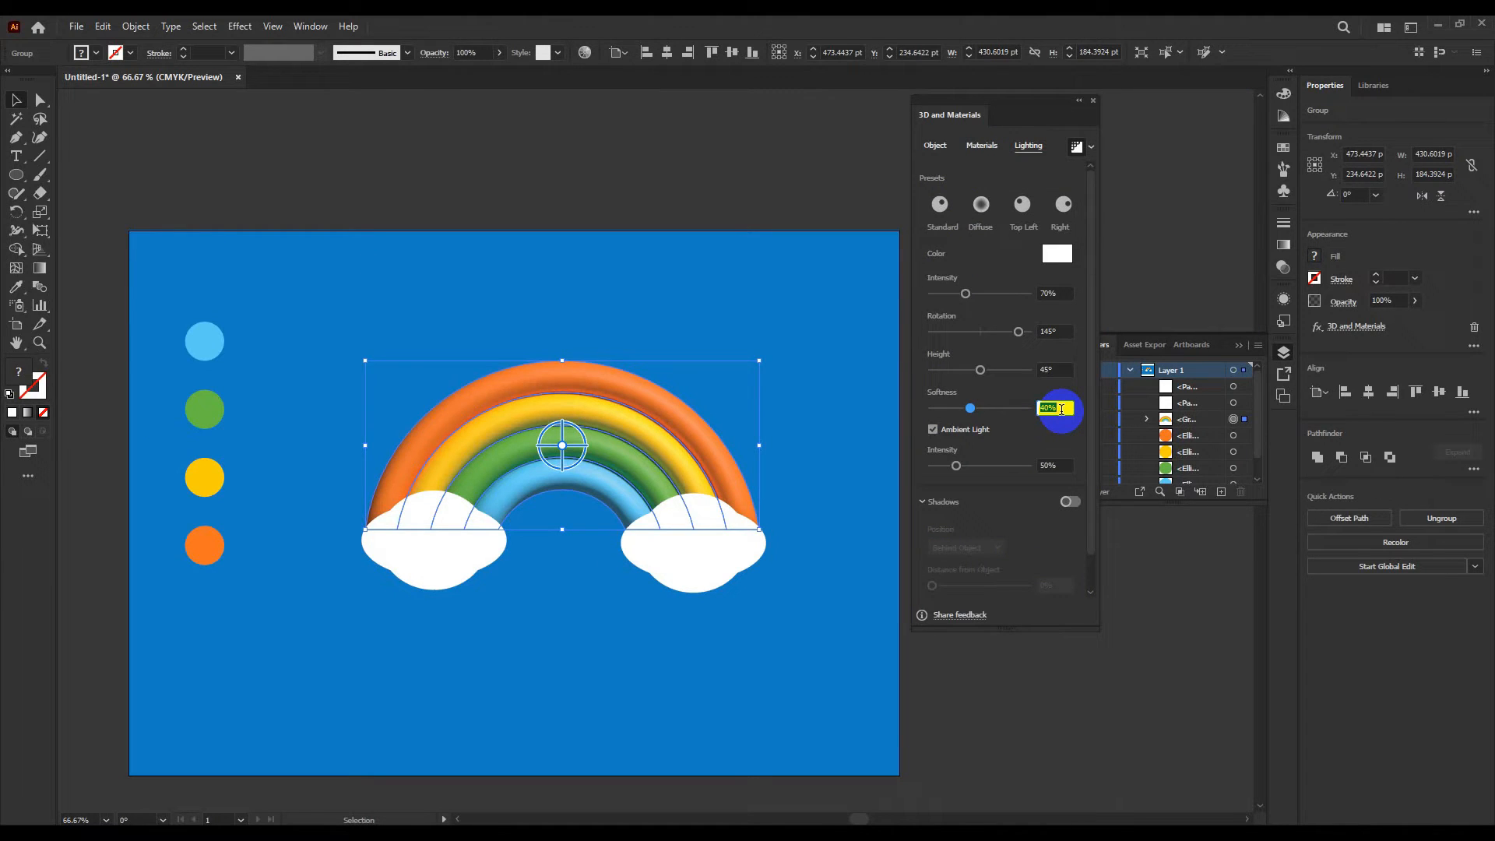
{"action": "type", "text": "90"}
{"action": "key", "text": "Return"}
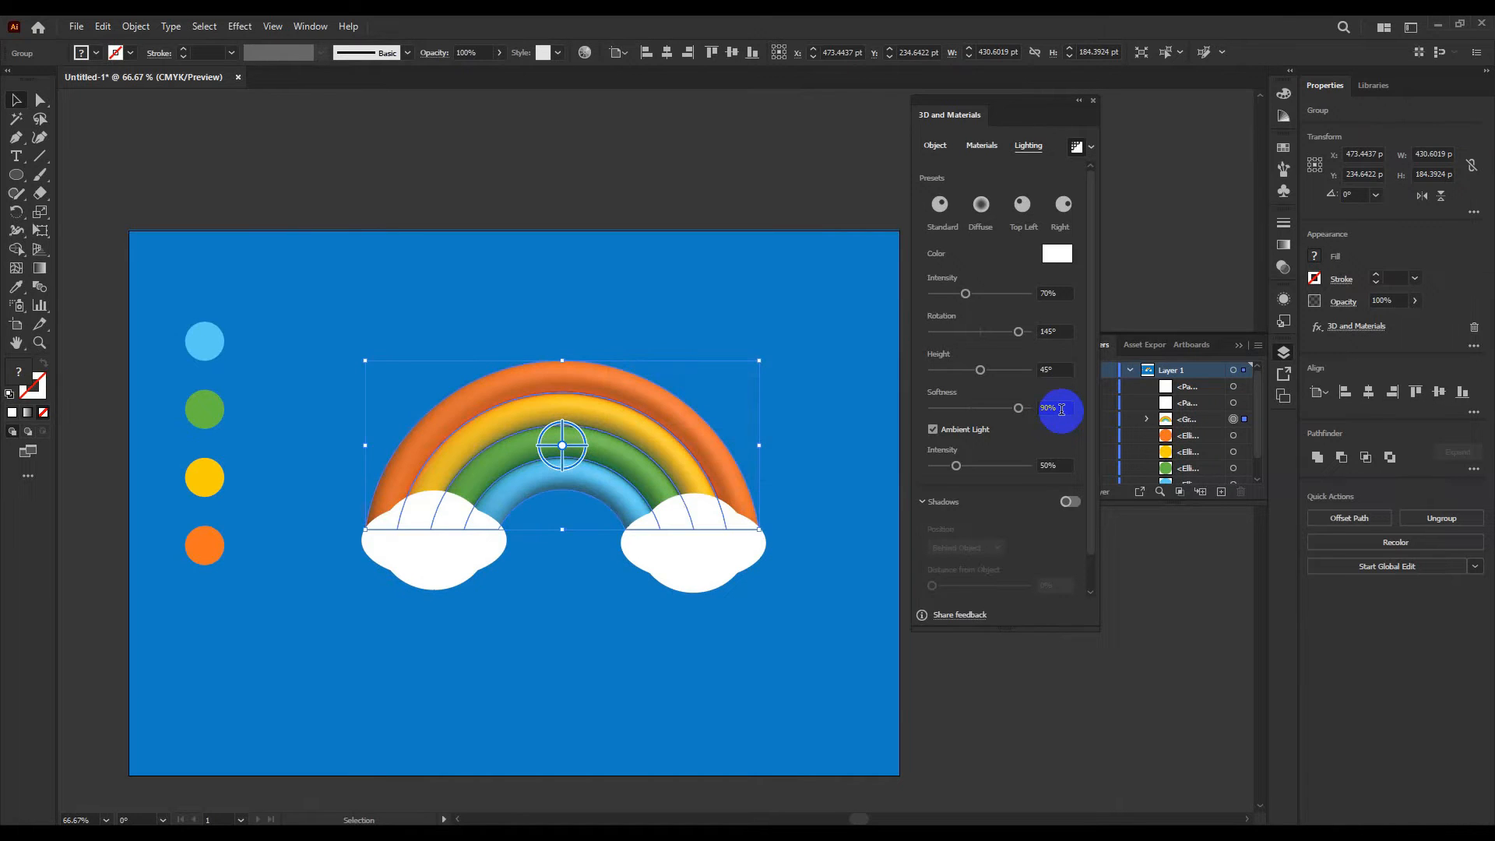
{"action": "left_click", "coordinate": [949, 713]}
{"action": "left_click_drag", "start_coordinate": [584, 606], "coordinate": [578, 597]}
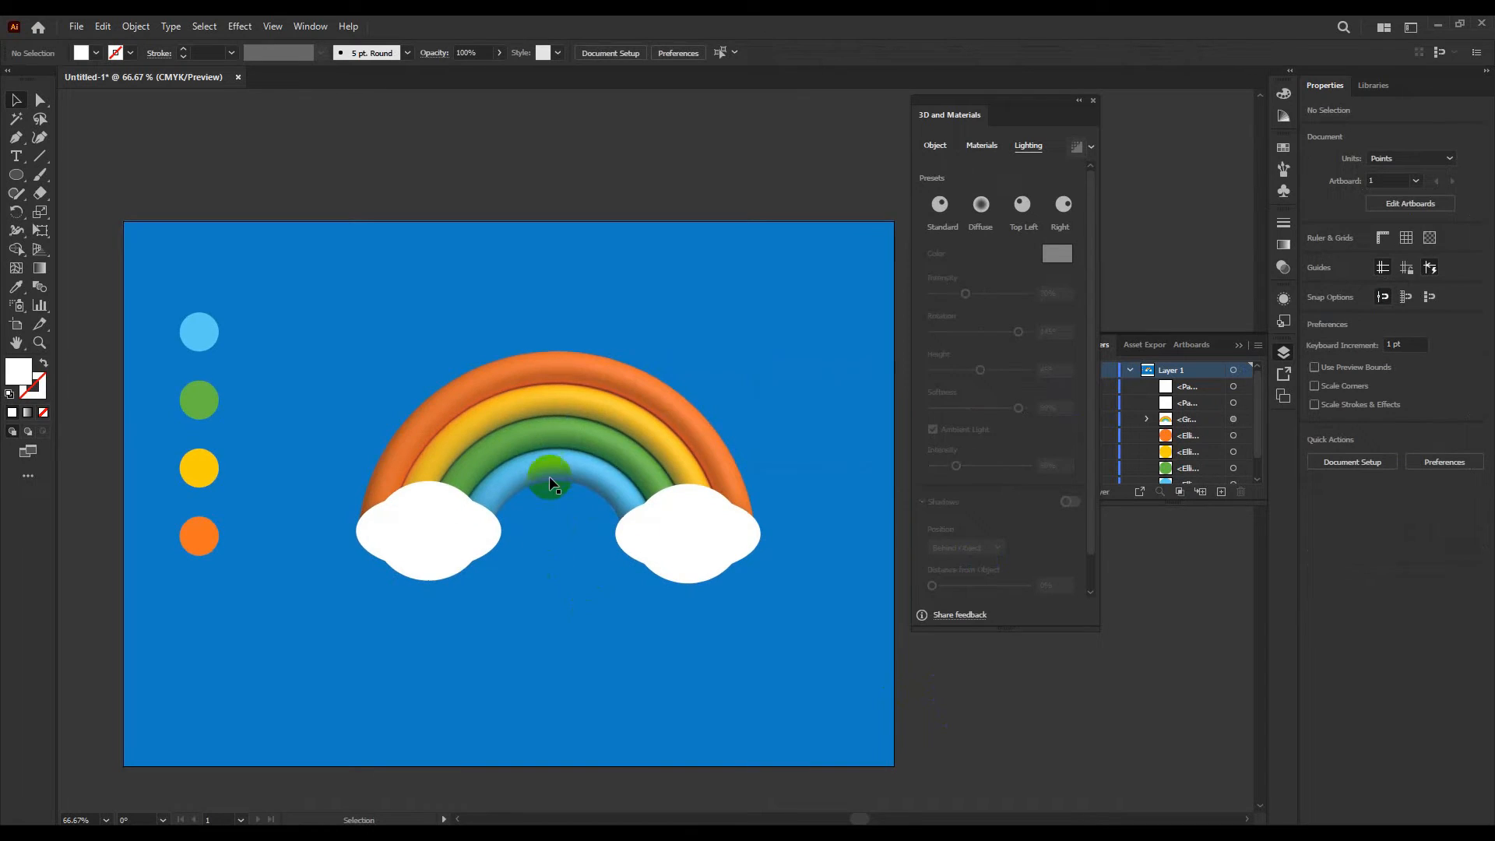
Step: Lower the rainbow's ambient light intensity to 48%
{"action": "left_click", "coordinate": [551, 470]}
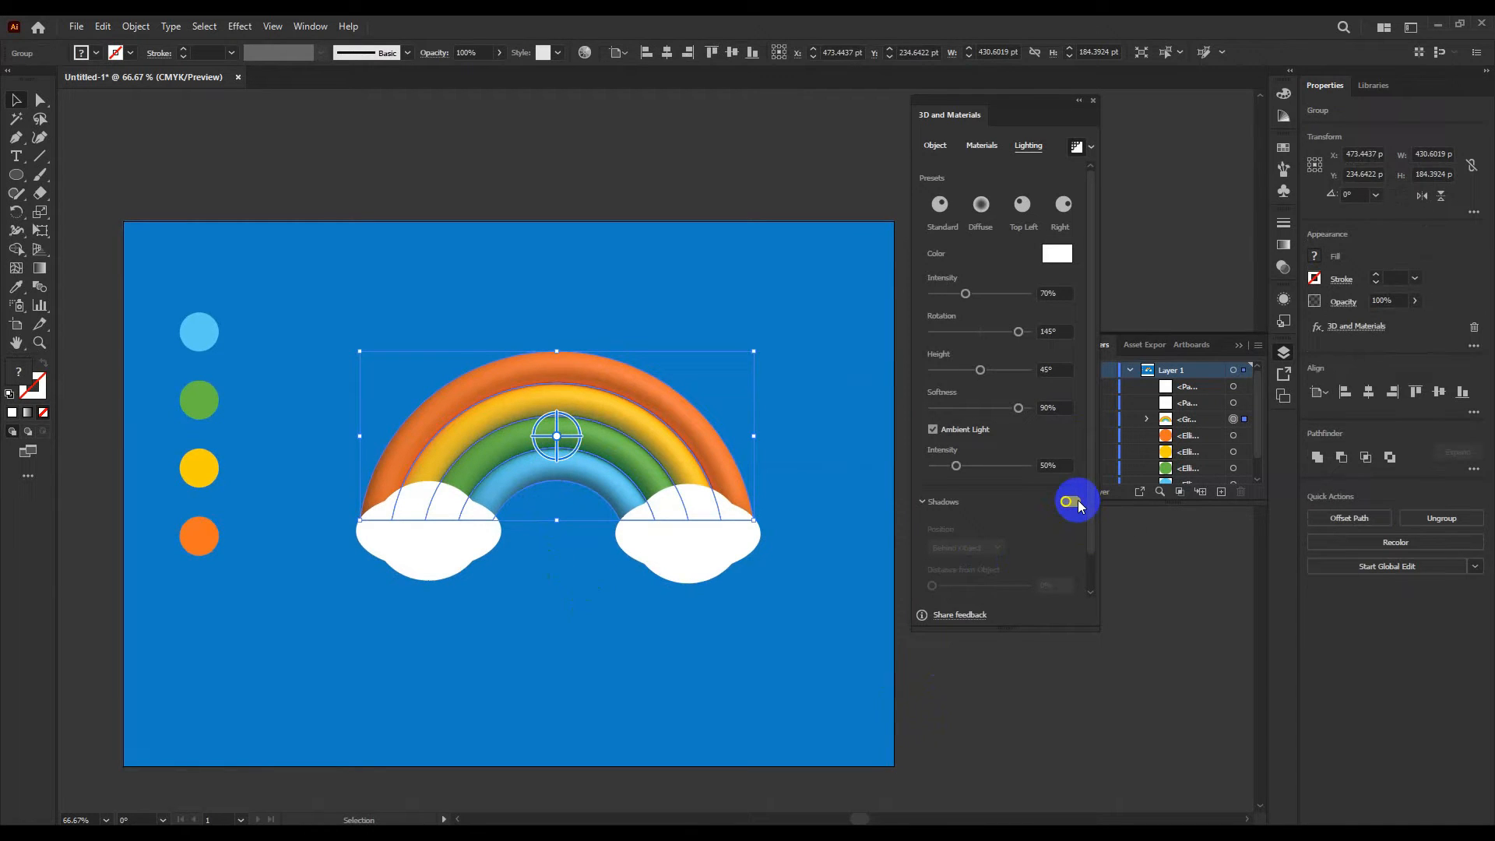
{"action": "mouse_move", "coordinate": [960, 465]}
{"action": "left_mouse_down"}
{"action": "mouse_move", "coordinate": [981, 471]}
{"action": "mouse_move", "coordinate": [945, 468]}
{"action": "mouse_move", "coordinate": [960, 479]}
{"action": "left_mouse_up"}
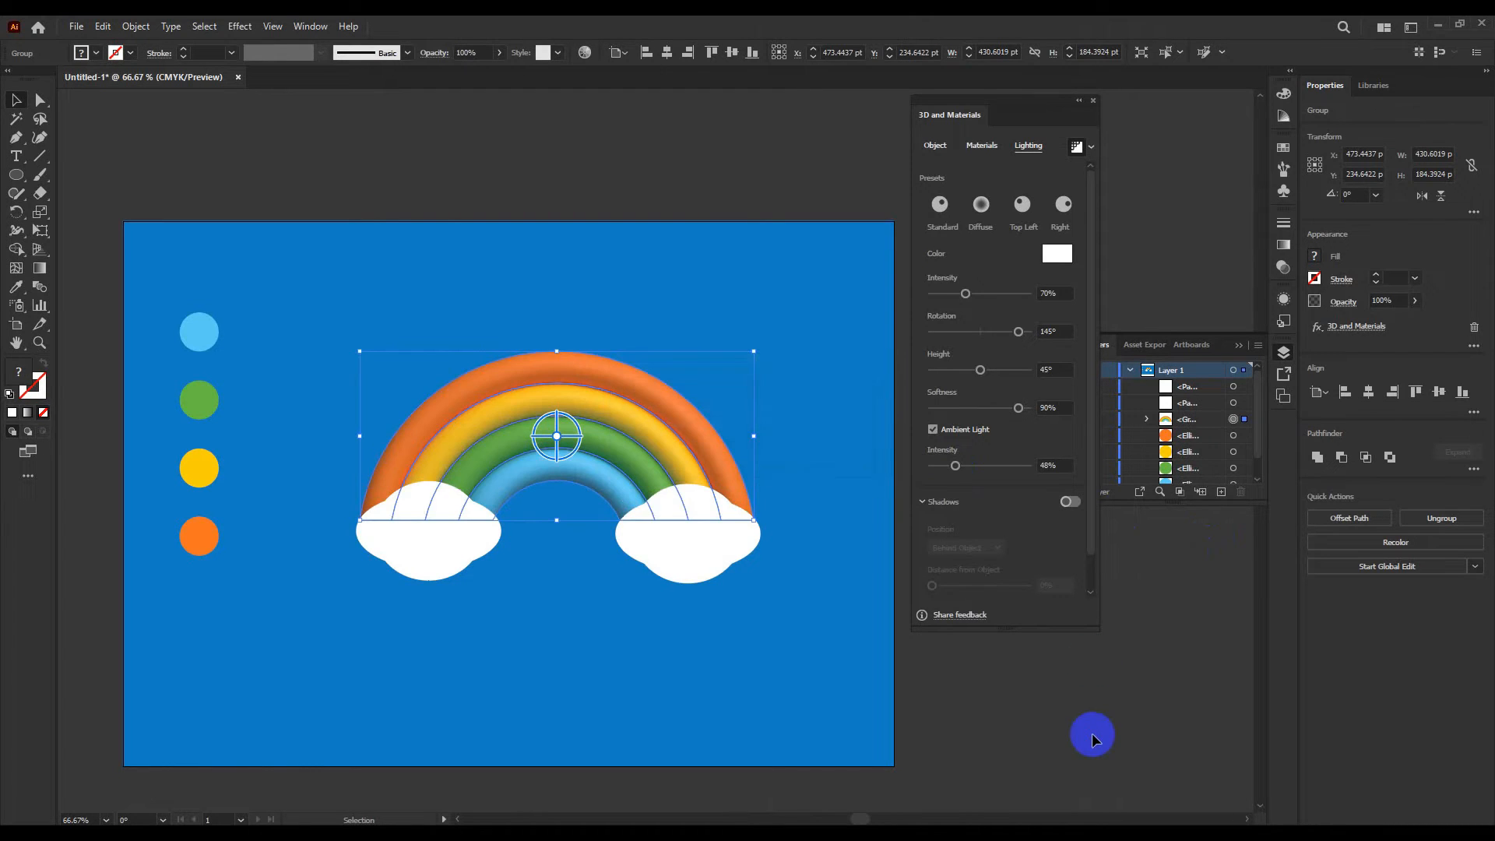
{"action": "left_click", "coordinate": [619, 601]}
Step: Turn on 3D shadows positioned behind the object for the rainbow group
{"action": "left_click", "coordinate": [525, 462]}
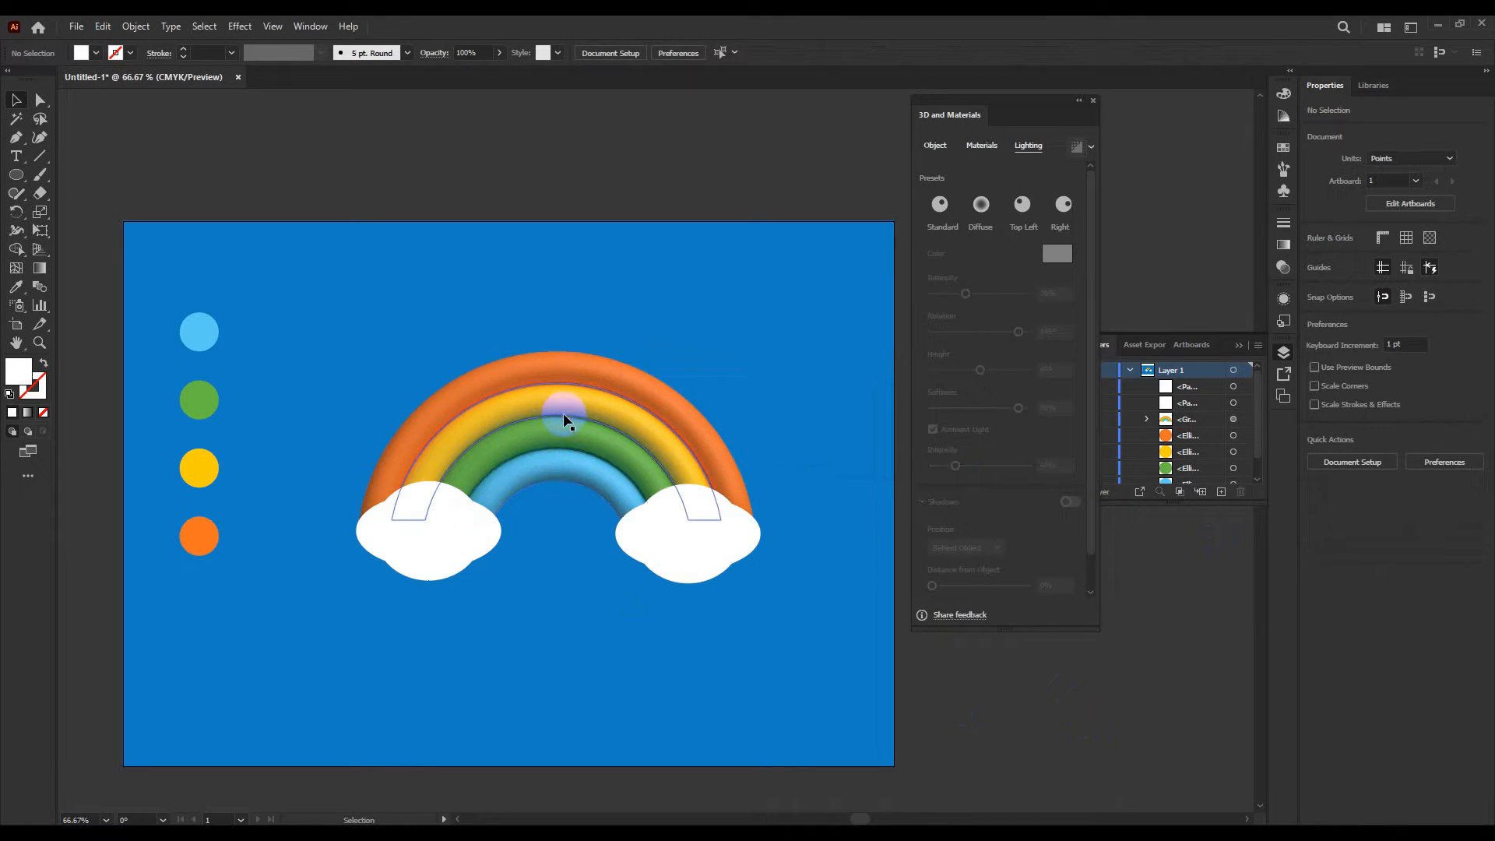
{"action": "left_click", "coordinate": [1079, 502]}
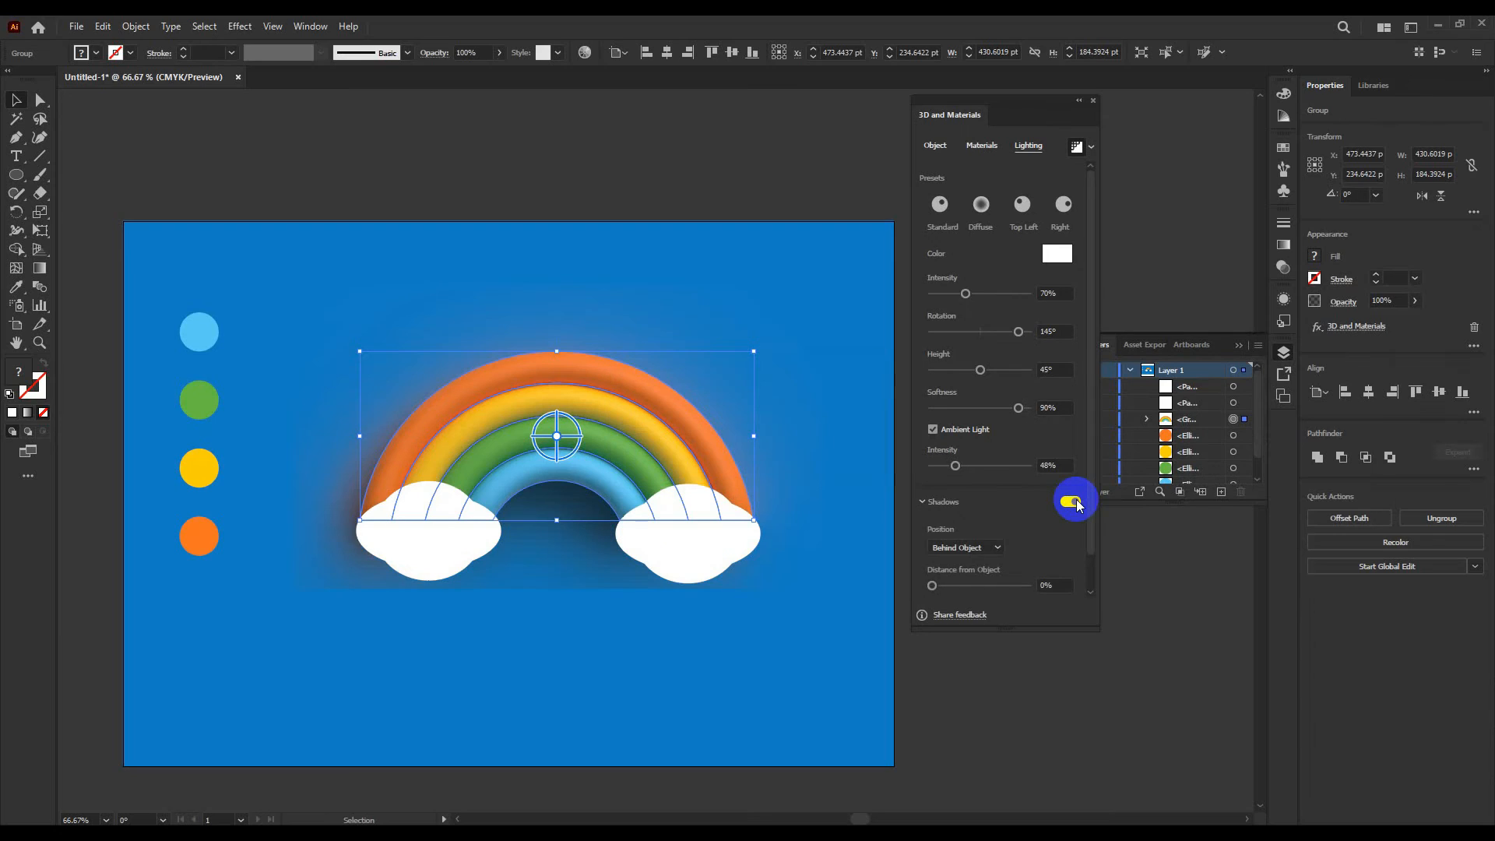
{"action": "left_click", "coordinate": [1045, 727]}
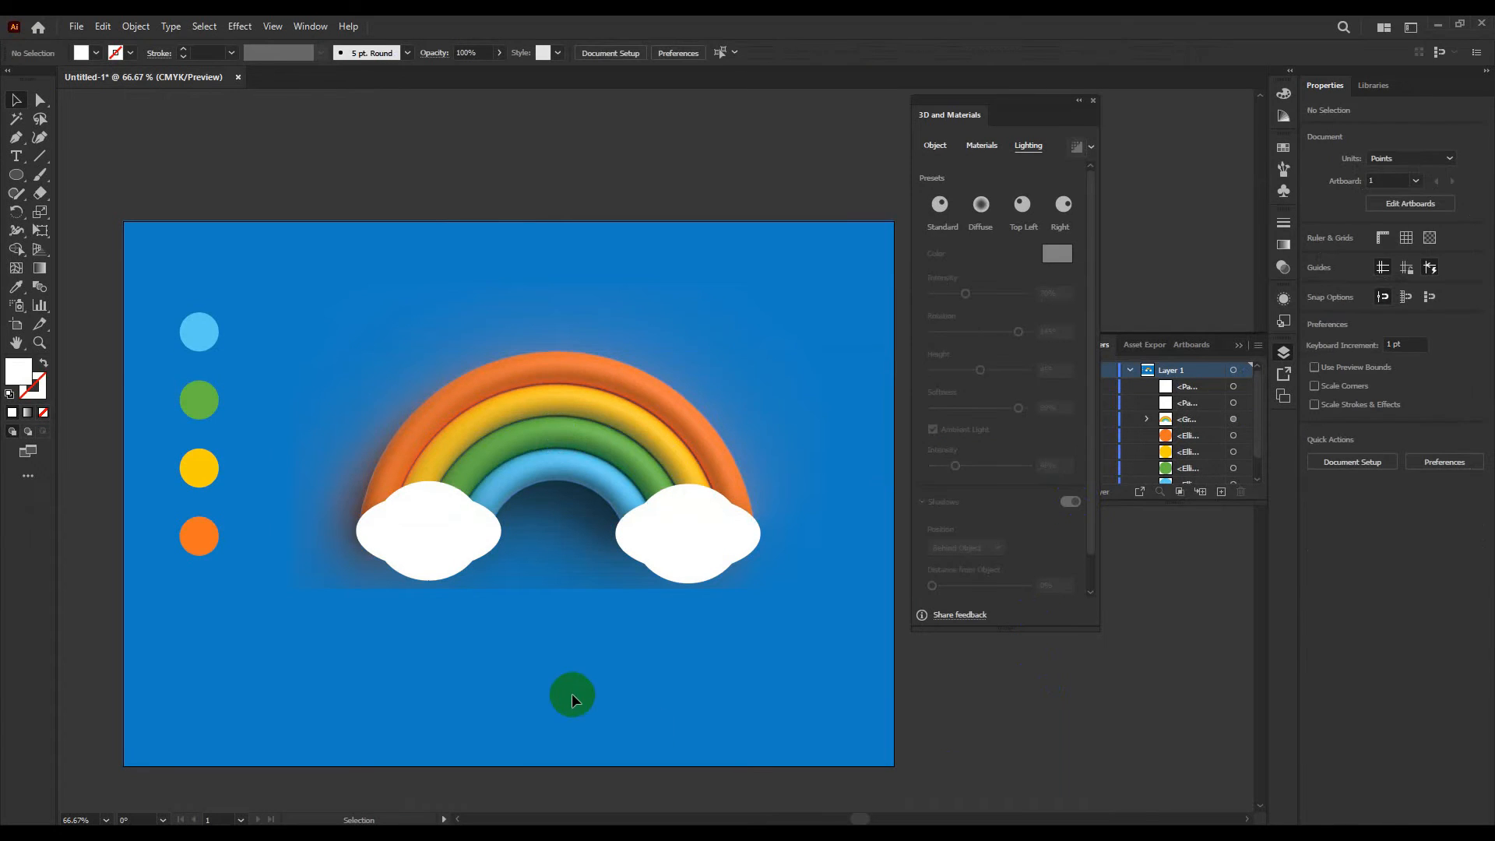
{"action": "scroll", "coordinate": [572, 693], "scroll_direction": "up", "scroll_amount": 1}
Step: Extend the rainbow's shadow bounds to 260% and check the shadow across the whole artboard
{"action": "left_click", "coordinate": [525, 222]}
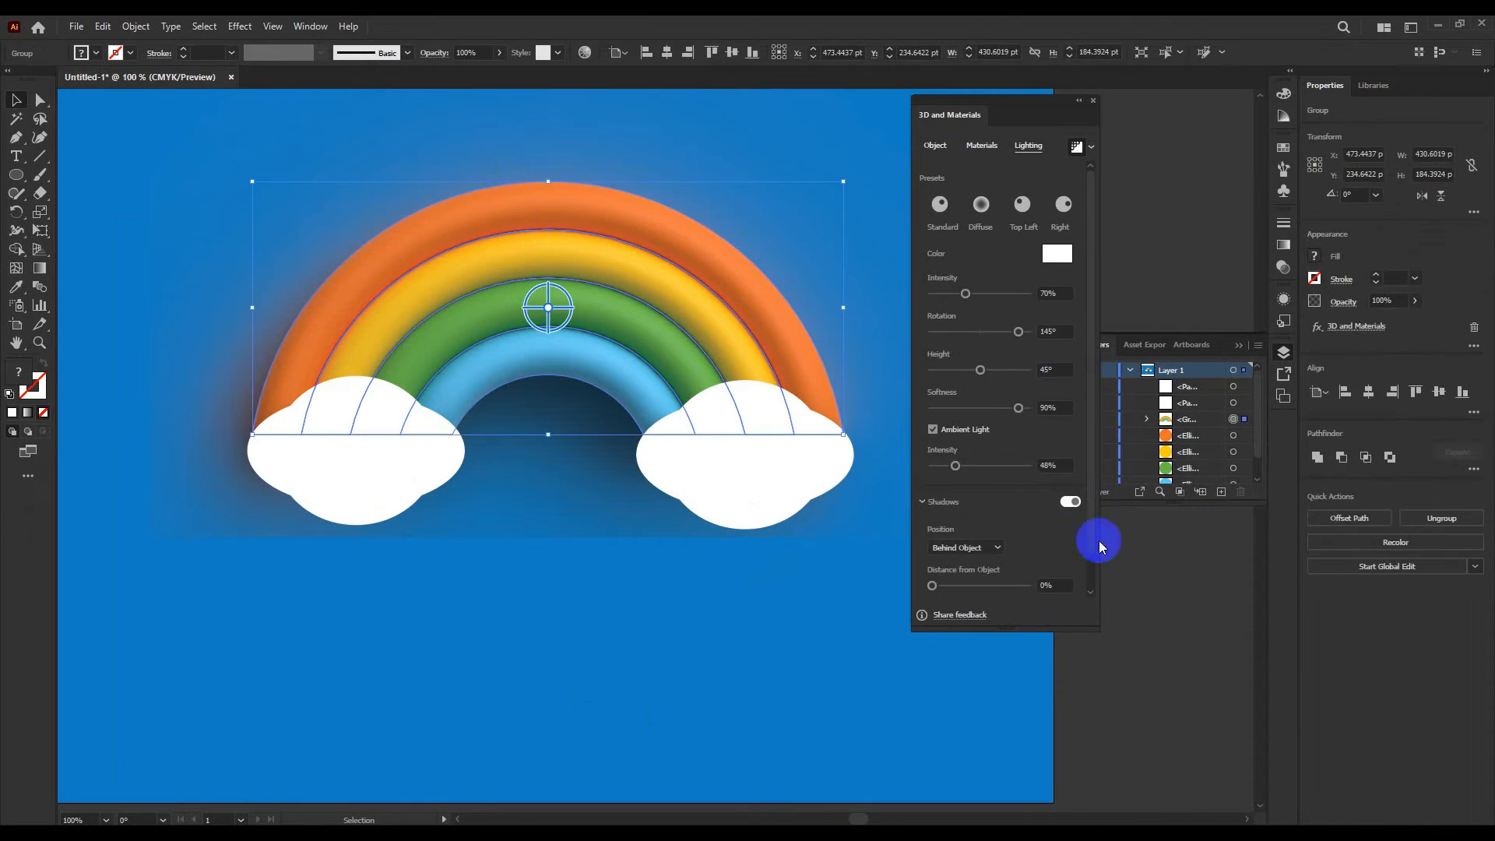
{"action": "scroll", "coordinate": [1087, 592], "scroll_direction": "down", "scroll_amount": 1}
{"action": "left_click", "coordinate": [1054, 585]}
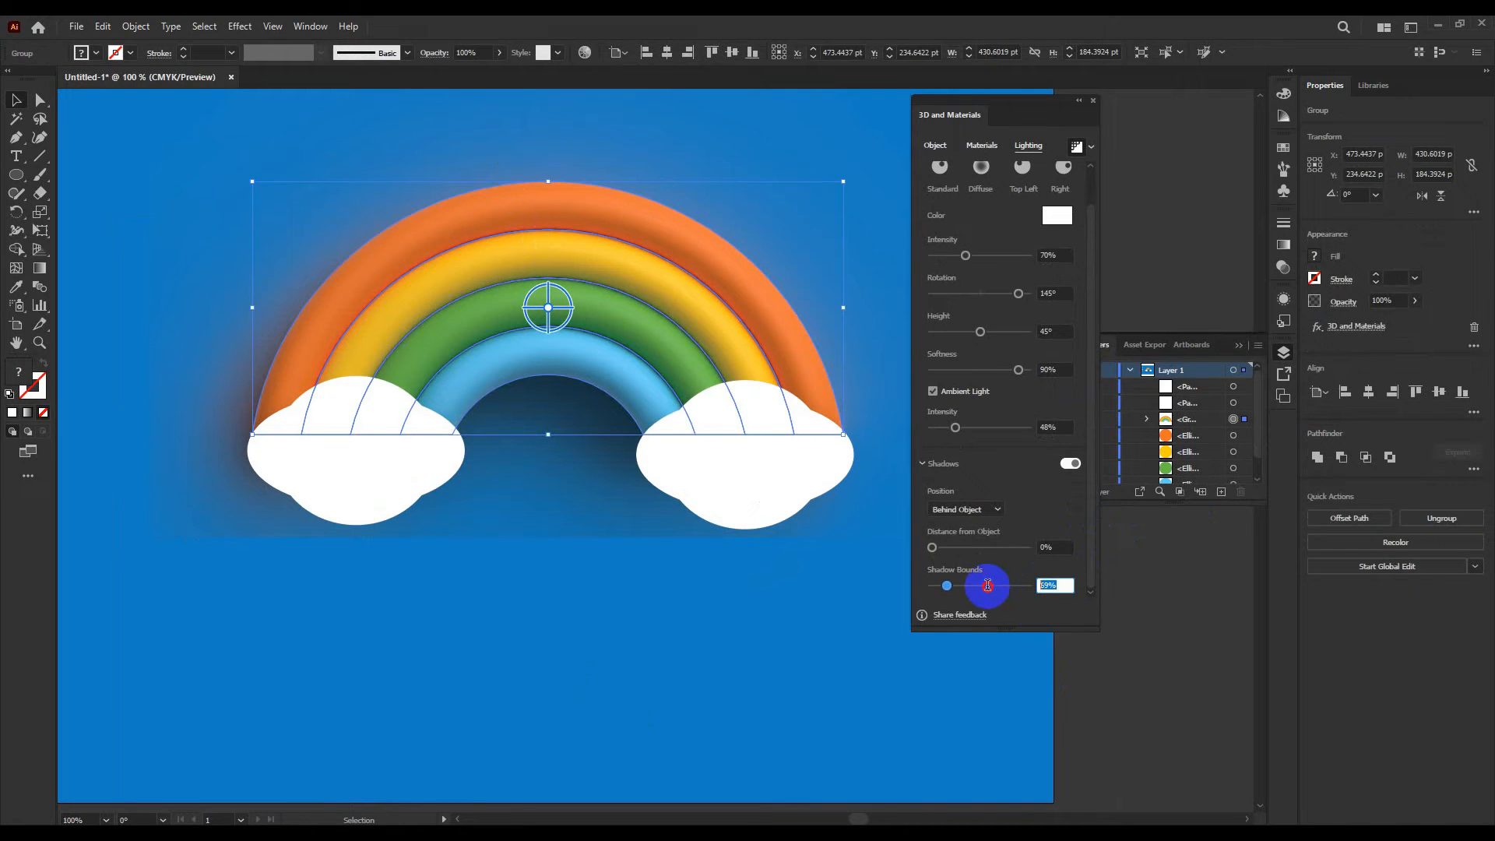
{"action": "left_click", "coordinate": [987, 586]}
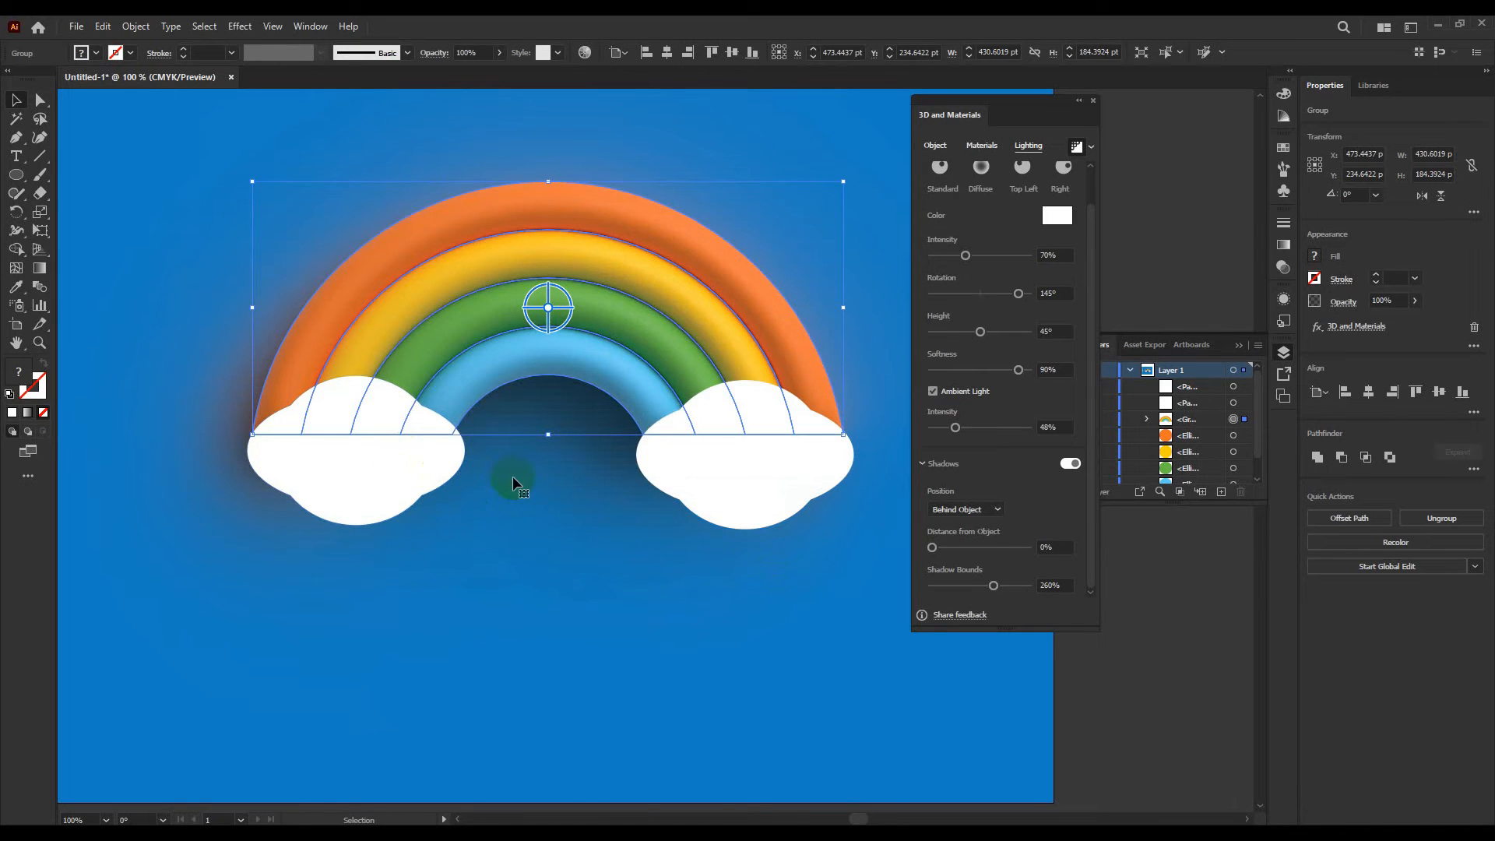
{"action": "left_click", "coordinate": [1112, 655]}
{"action": "scroll", "coordinate": [584, 471], "scroll_direction": "down", "scroll_amount": 4}
{"action": "scroll", "coordinate": [556, 567], "scroll_direction": "up", "scroll_amount": 3}
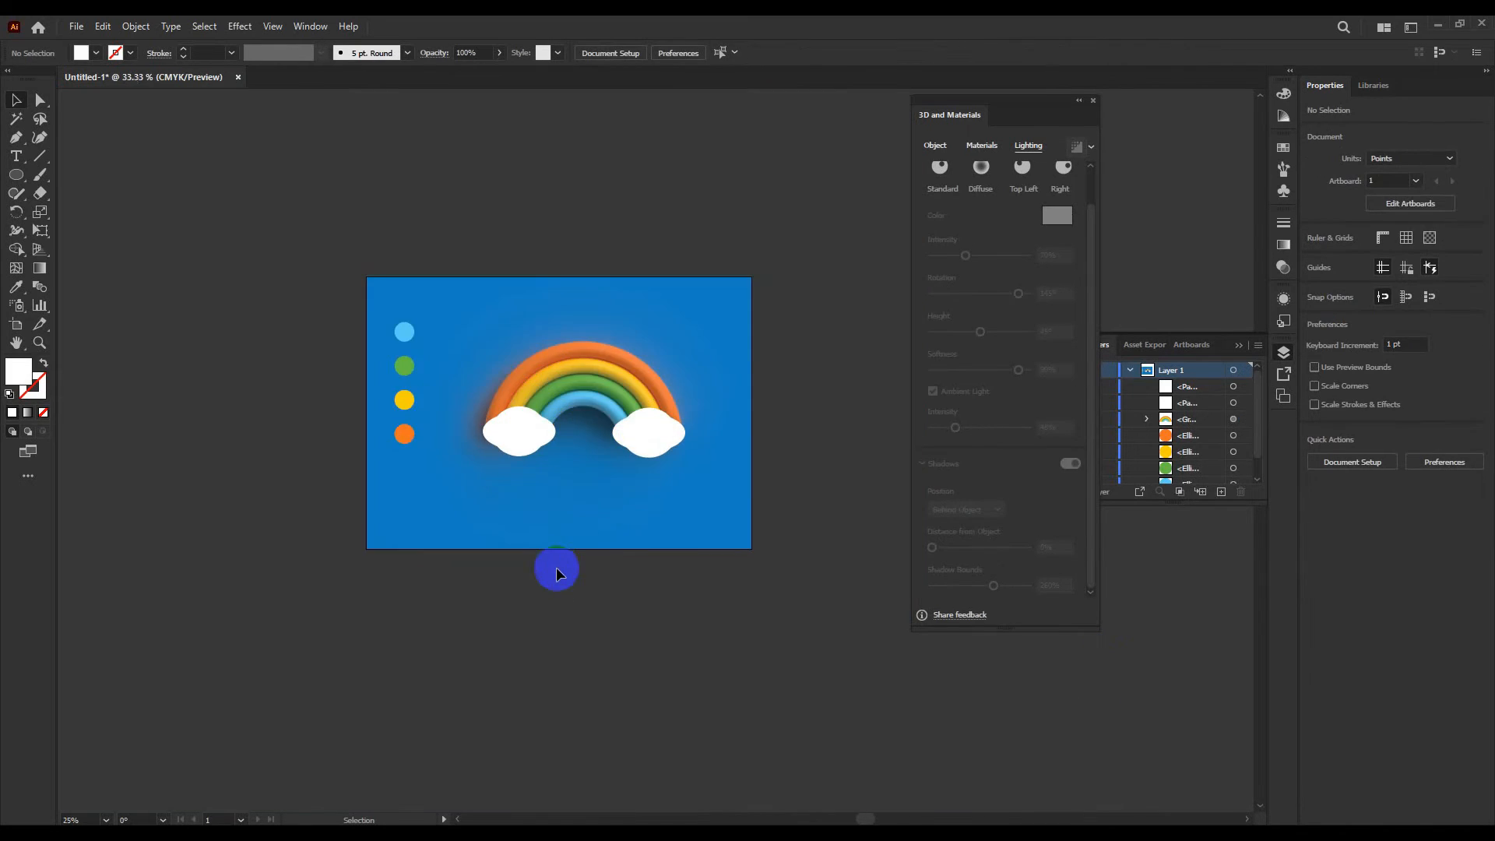
{"action": "scroll", "coordinate": [534, 542], "scroll_direction": "up", "scroll_amount": 1}
{"action": "scroll", "coordinate": [558, 524], "scroll_direction": "up", "scroll_amount": 1}
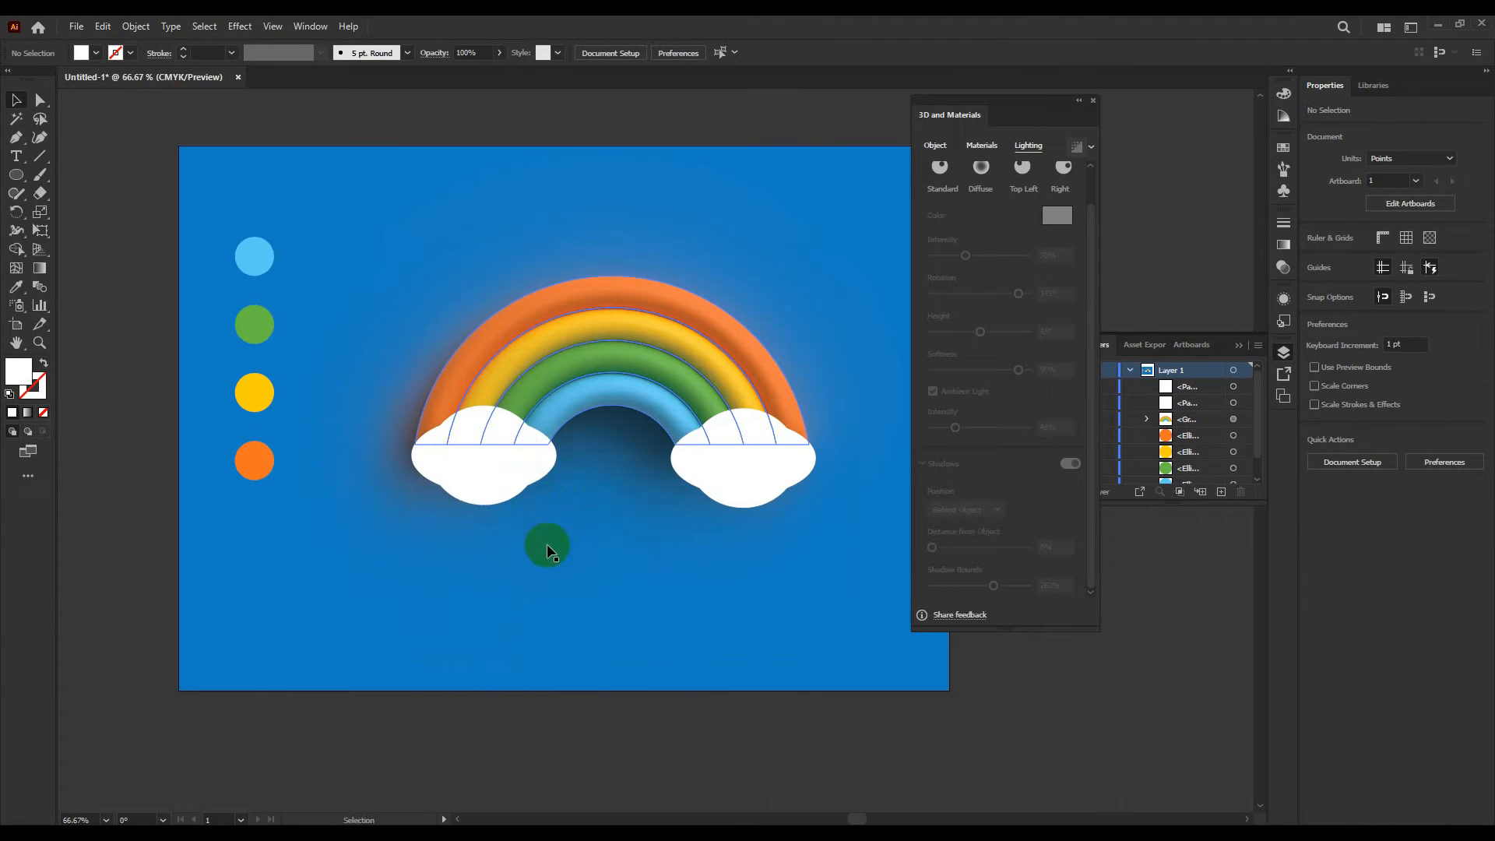
Step: Inspect the rainbow group's light color, accept white (FFFFFF), and review the shading across the artboard
{"action": "left_click", "coordinate": [748, 354]}
{"action": "left_click", "coordinate": [1057, 215]}
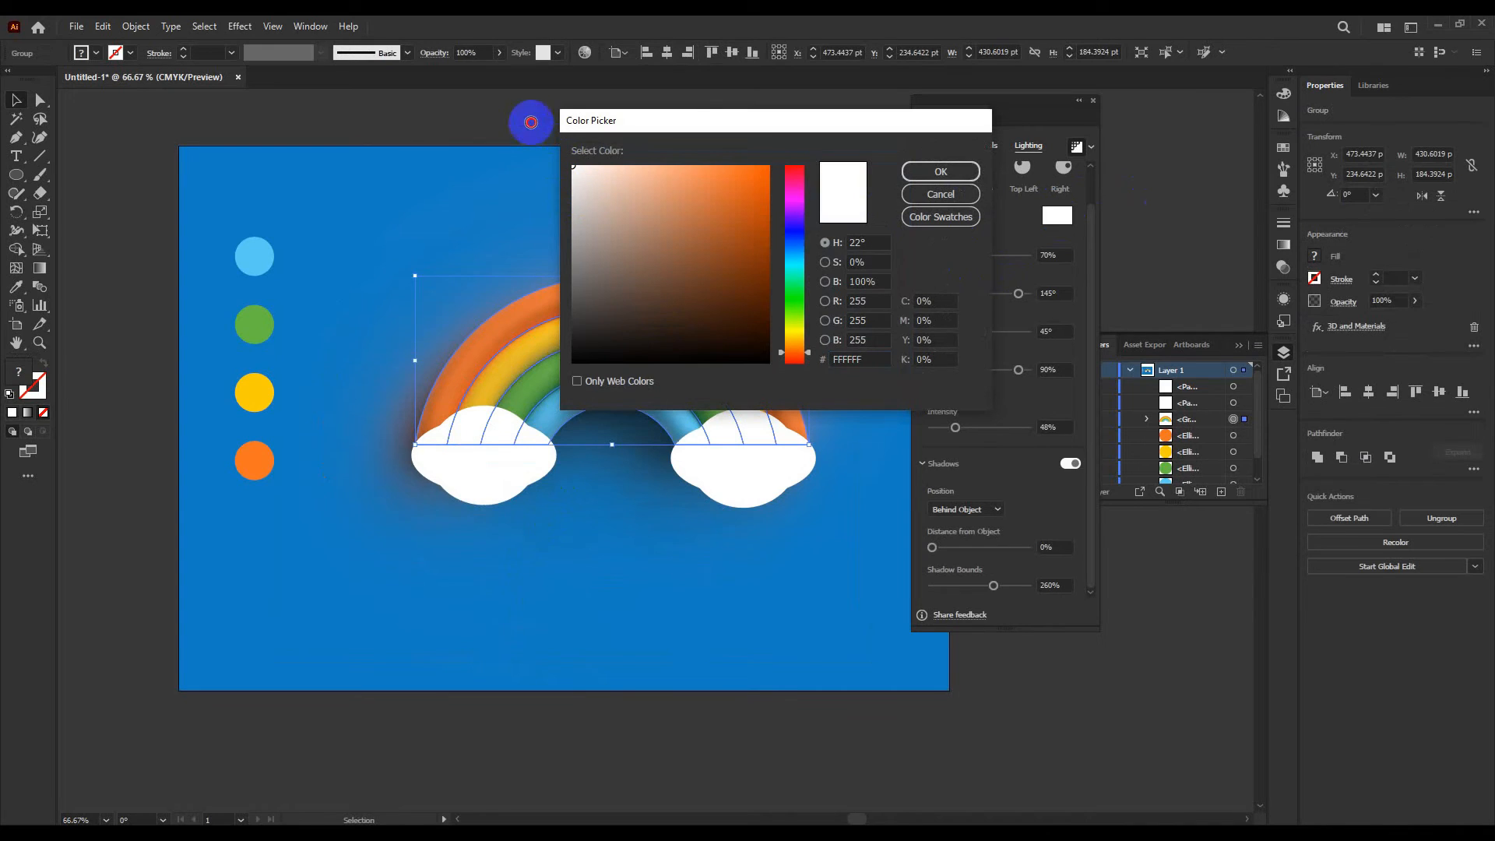
{"action": "left_click", "coordinate": [944, 171]}
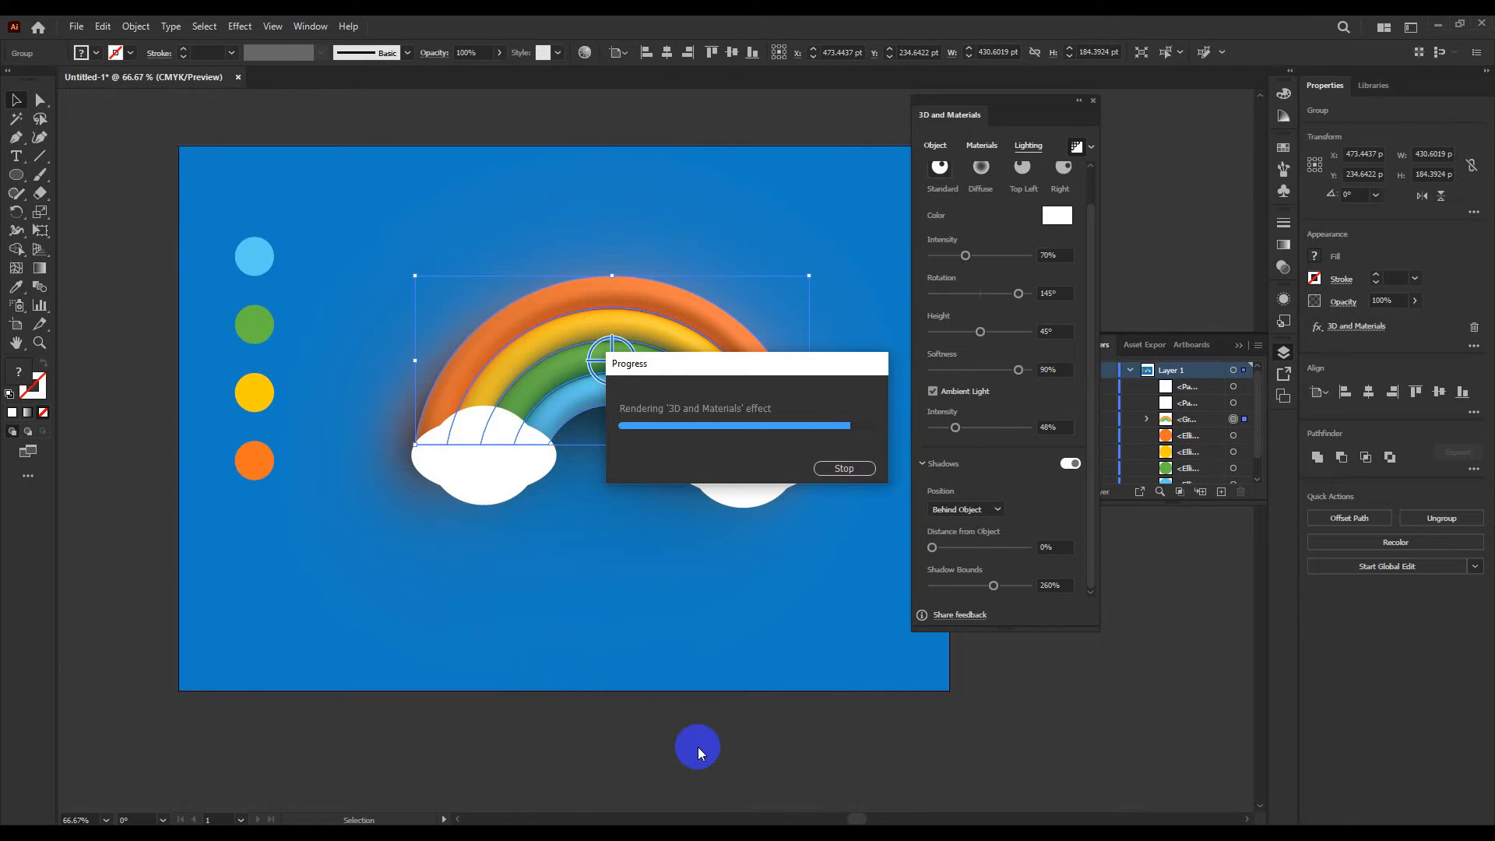
{"action": "scroll", "coordinate": [697, 746], "scroll_direction": "up", "scroll_amount": 1}
{"action": "scroll", "coordinate": [522, 568], "scroll_direction": "down", "scroll_amount": 2}
{"action": "left_click", "coordinate": [580, 669]}
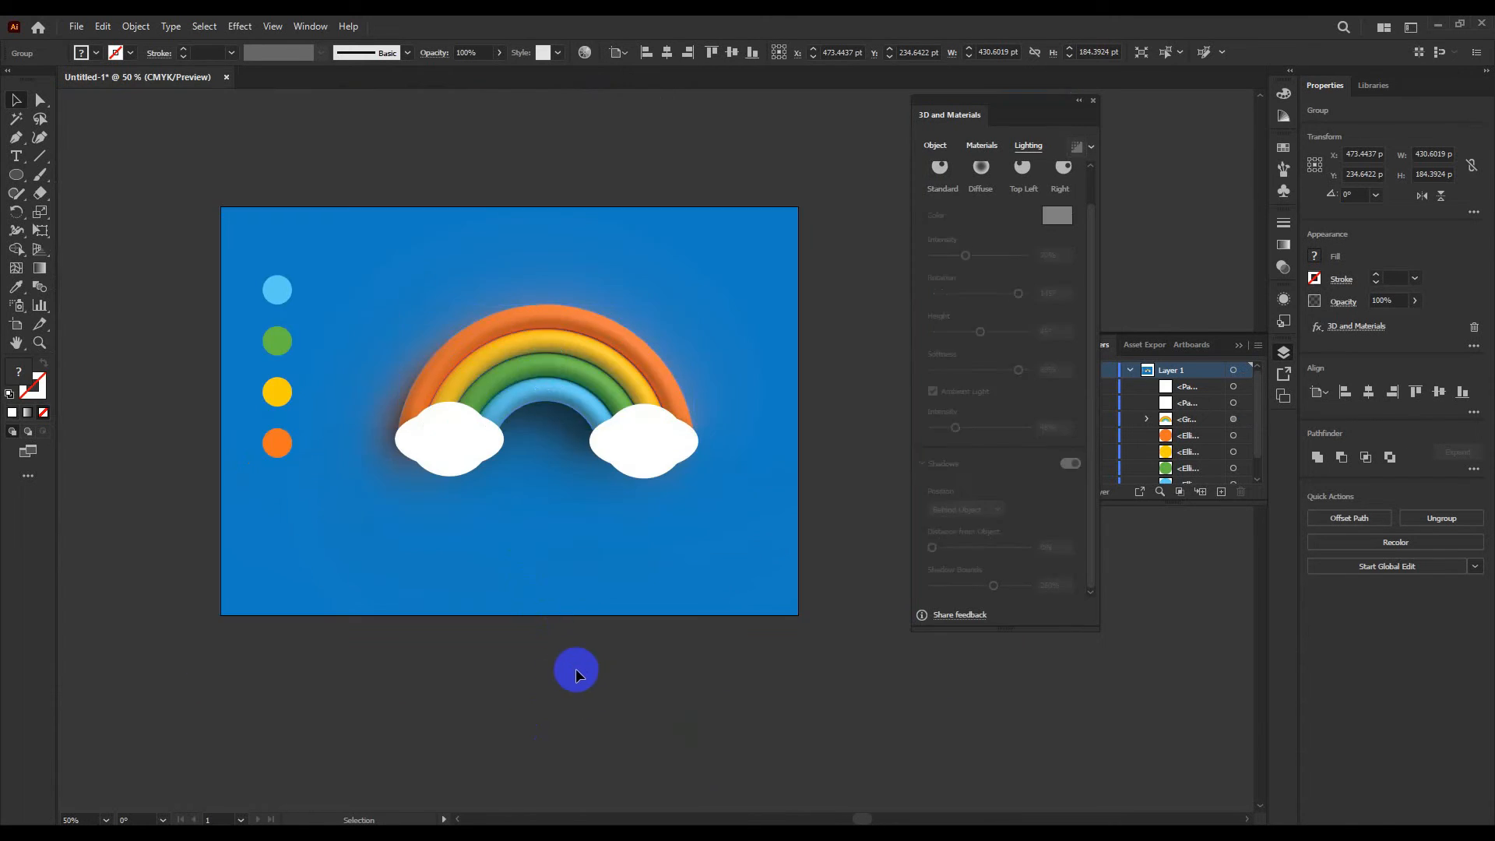
{"action": "scroll", "coordinate": [587, 708], "scroll_direction": "up", "scroll_amount": 1}
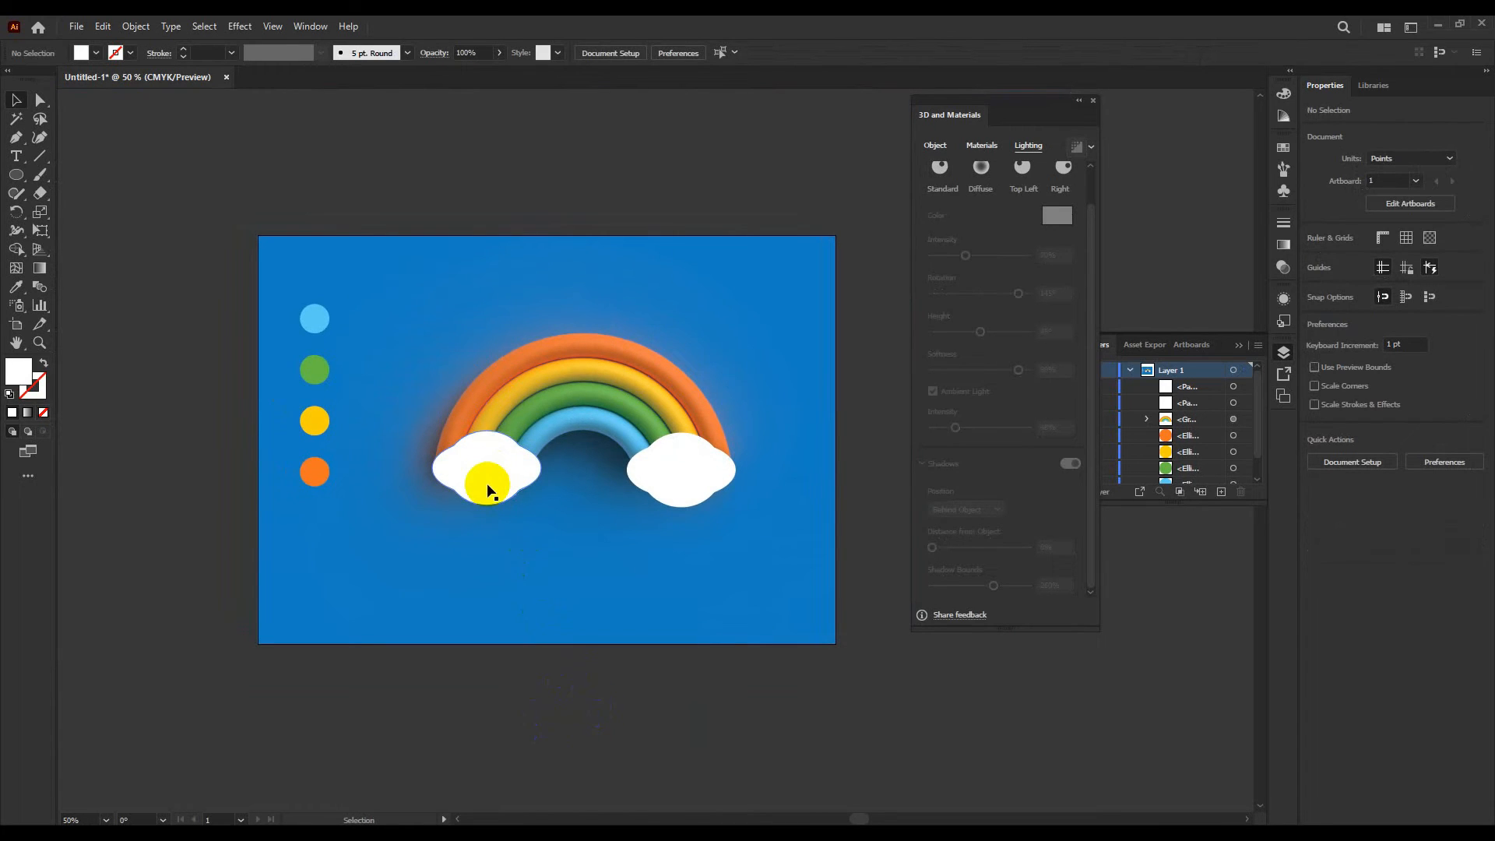
Step: Group the two white clouds at the ends of the rainbow
{"action": "left_click", "coordinate": [487, 483]}
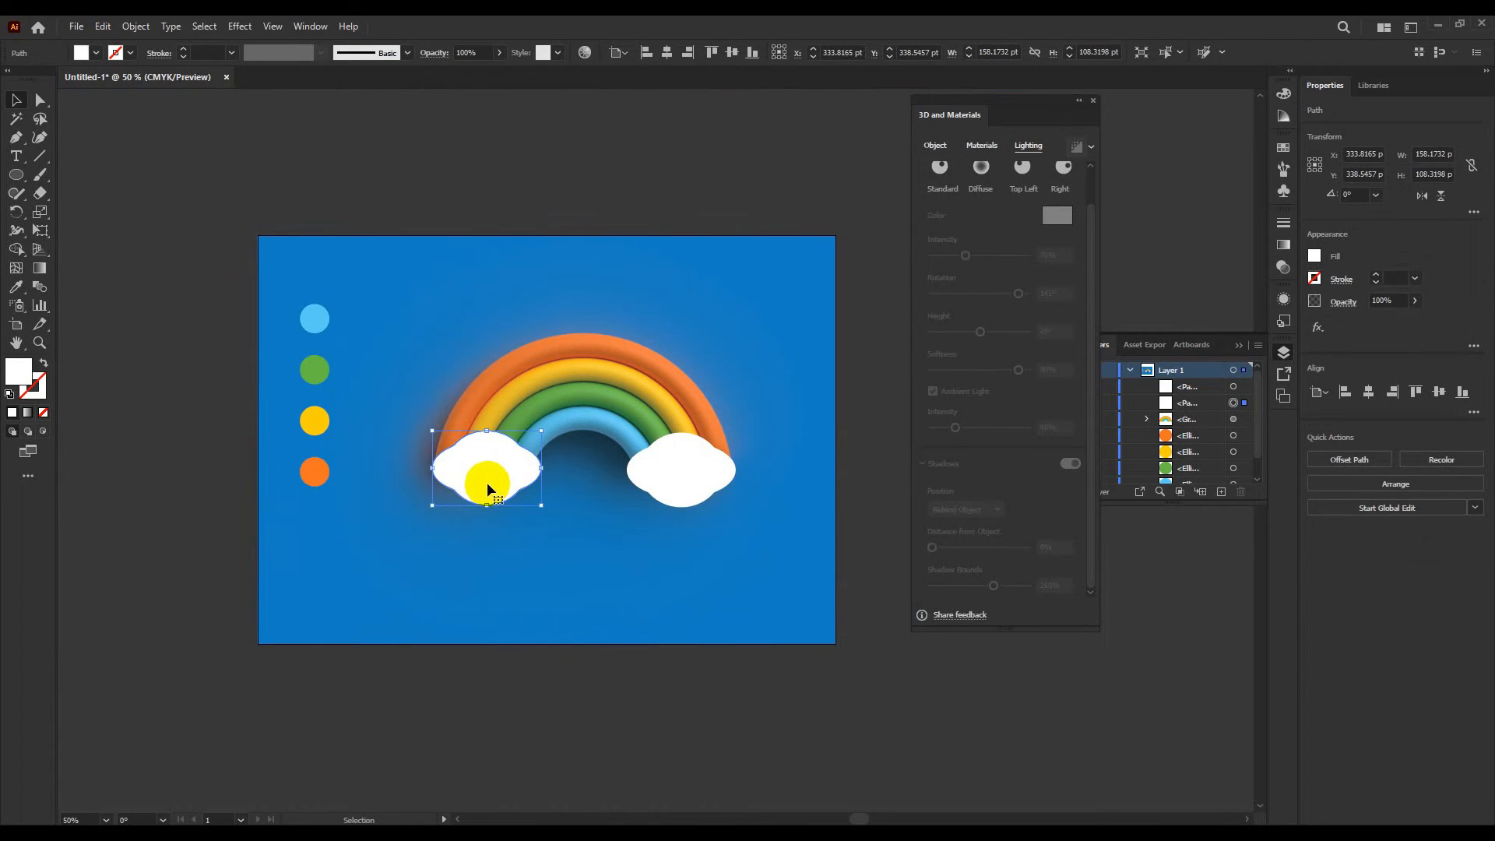
{"action": "left_click", "coordinate": [1093, 100]}
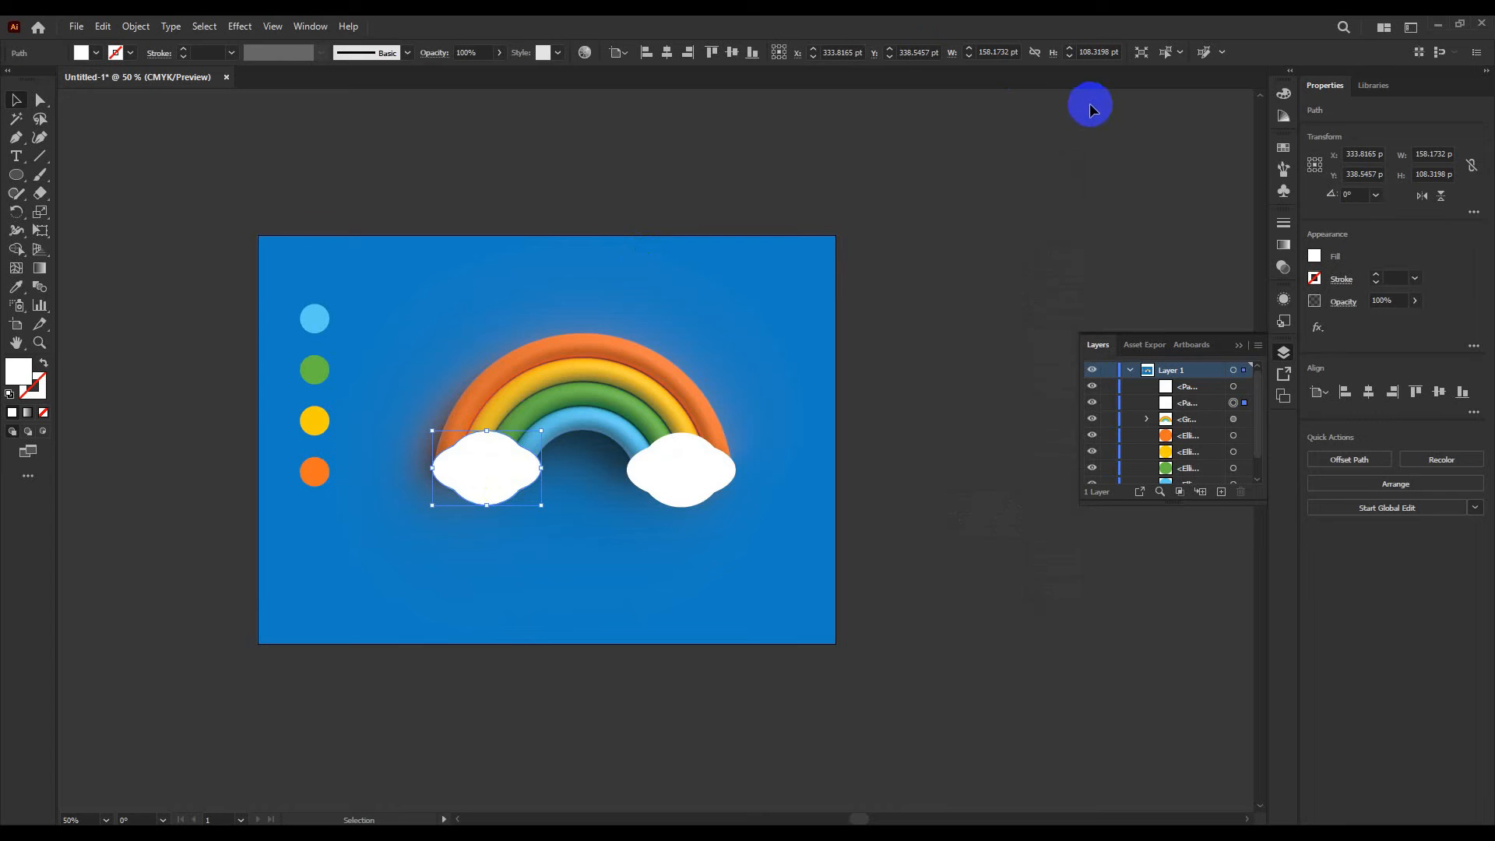
{"action": "left_click", "coordinate": [675, 484], "text": "shift"}
{"action": "right_click", "coordinate": [675, 484]}
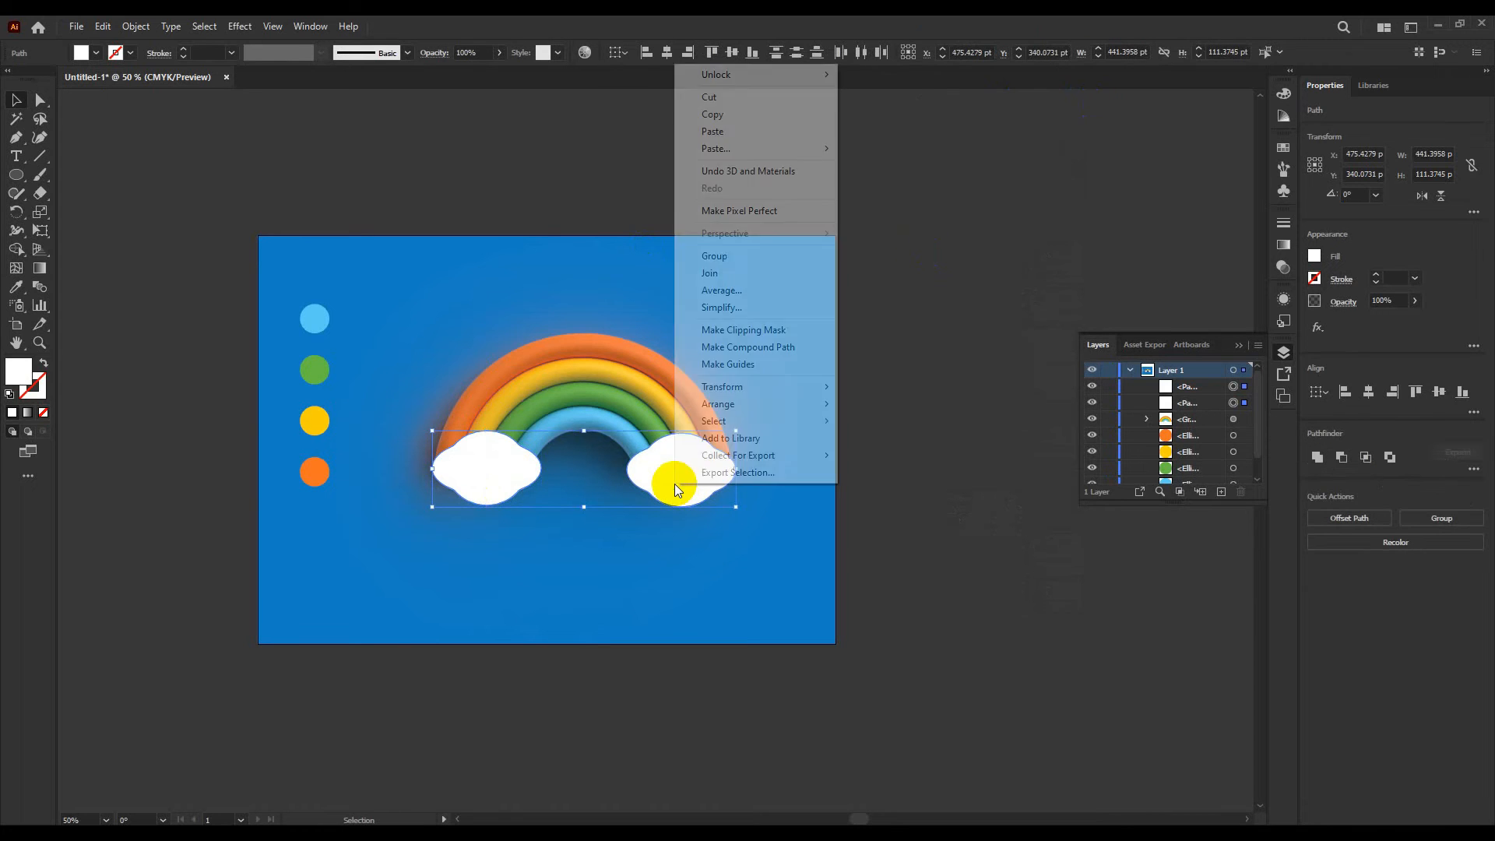
{"action": "left_click", "coordinate": [733, 253]}
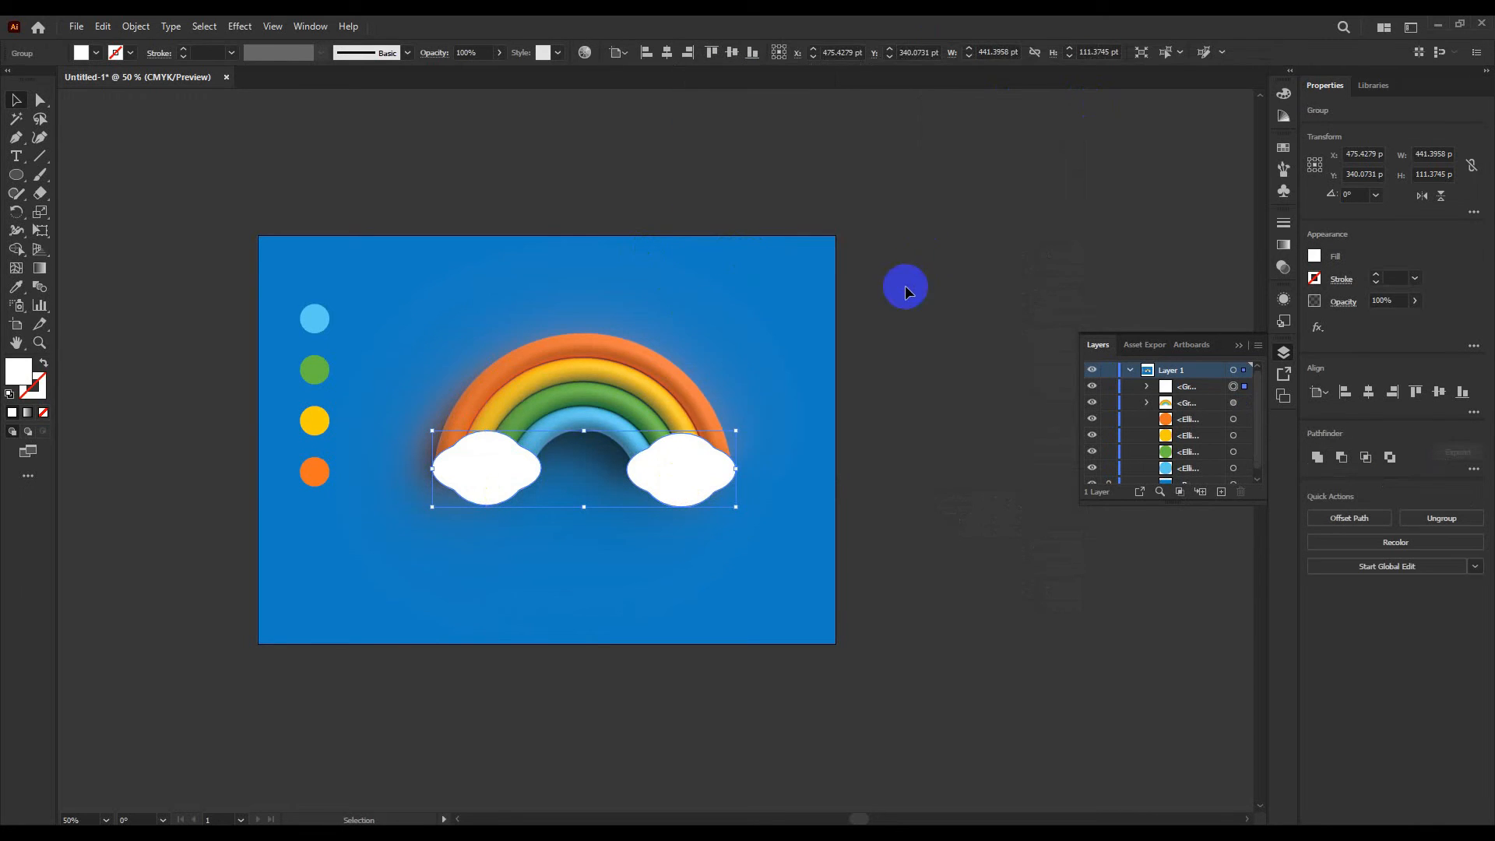
{"action": "left_click", "coordinate": [906, 292]}
{"action": "left_click", "coordinate": [681, 473]}
{"action": "scroll", "coordinate": [680, 472], "scroll_direction": "up", "scroll_amount": 1}
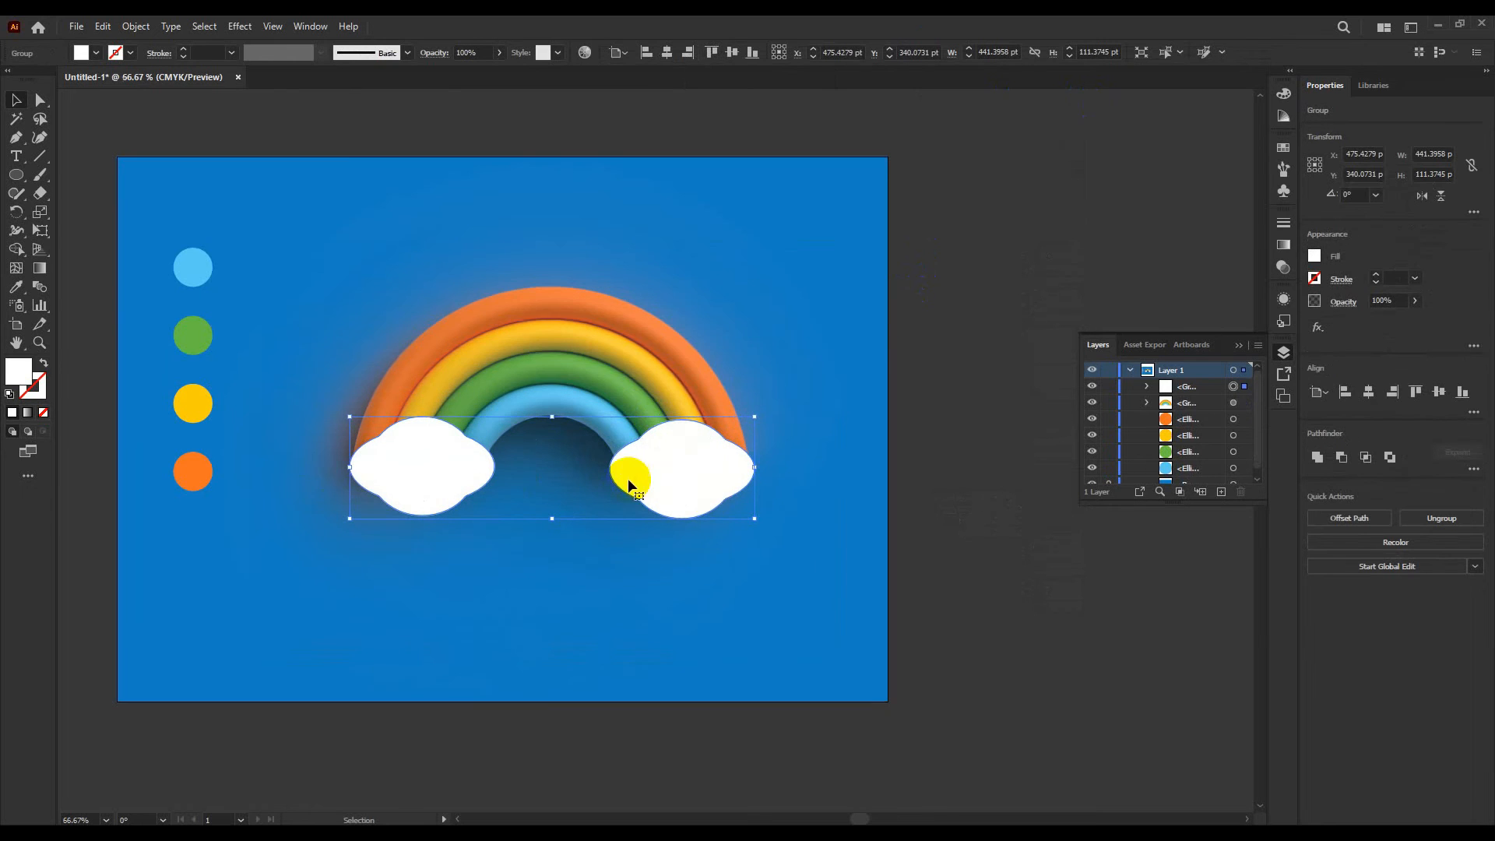
Step: Apply a 3D Inflate effect to the cloud group with the Front rotation preset
{"action": "left_click", "coordinate": [239, 26]}
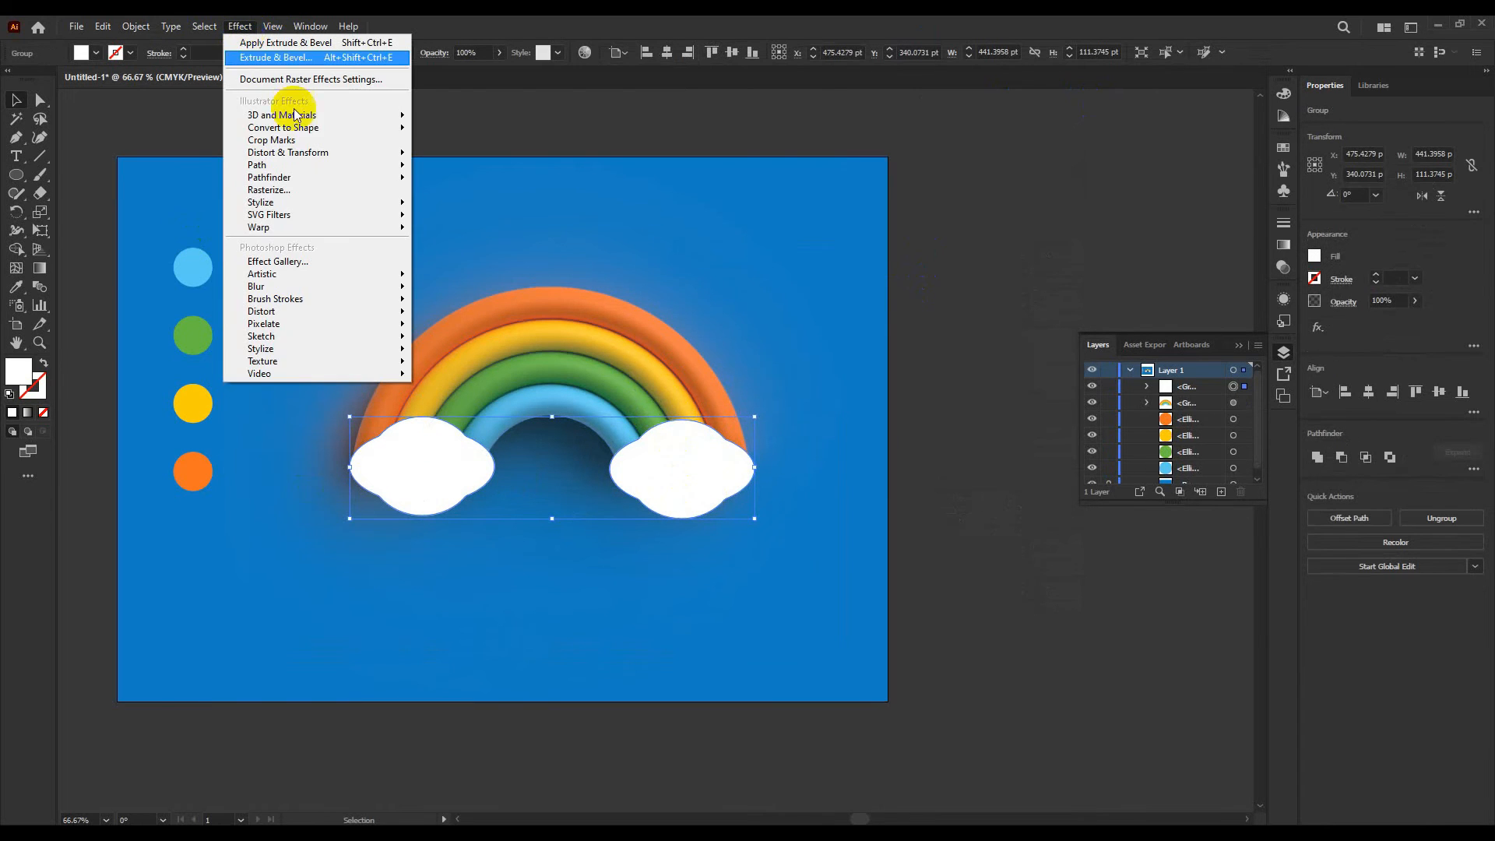
{"action": "mouse_move", "coordinate": [354, 115]}
{"action": "left_click", "coordinate": [465, 117]}
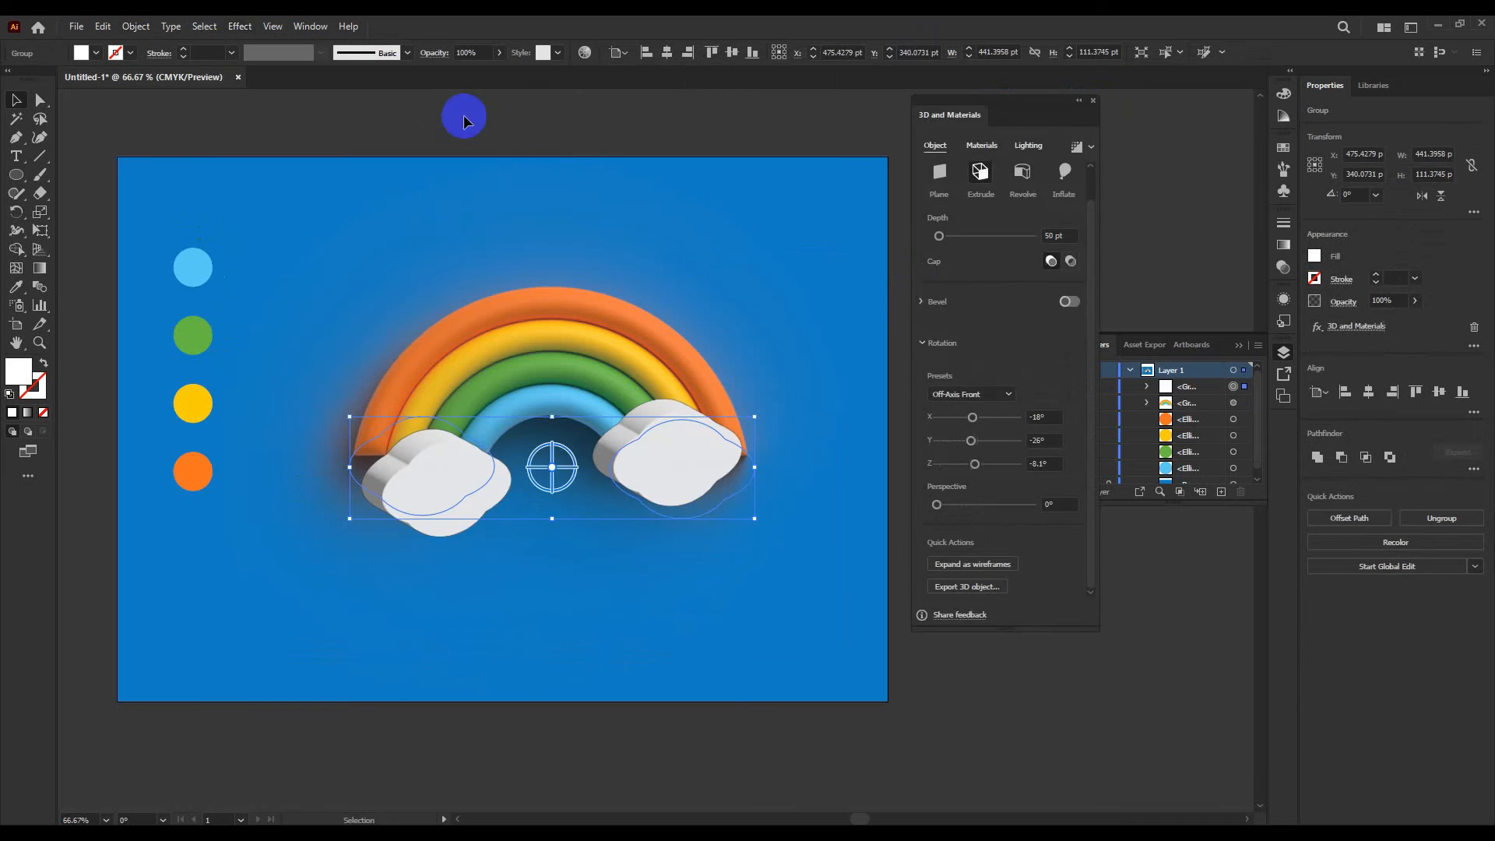
{"action": "left_click", "coordinate": [987, 394]}
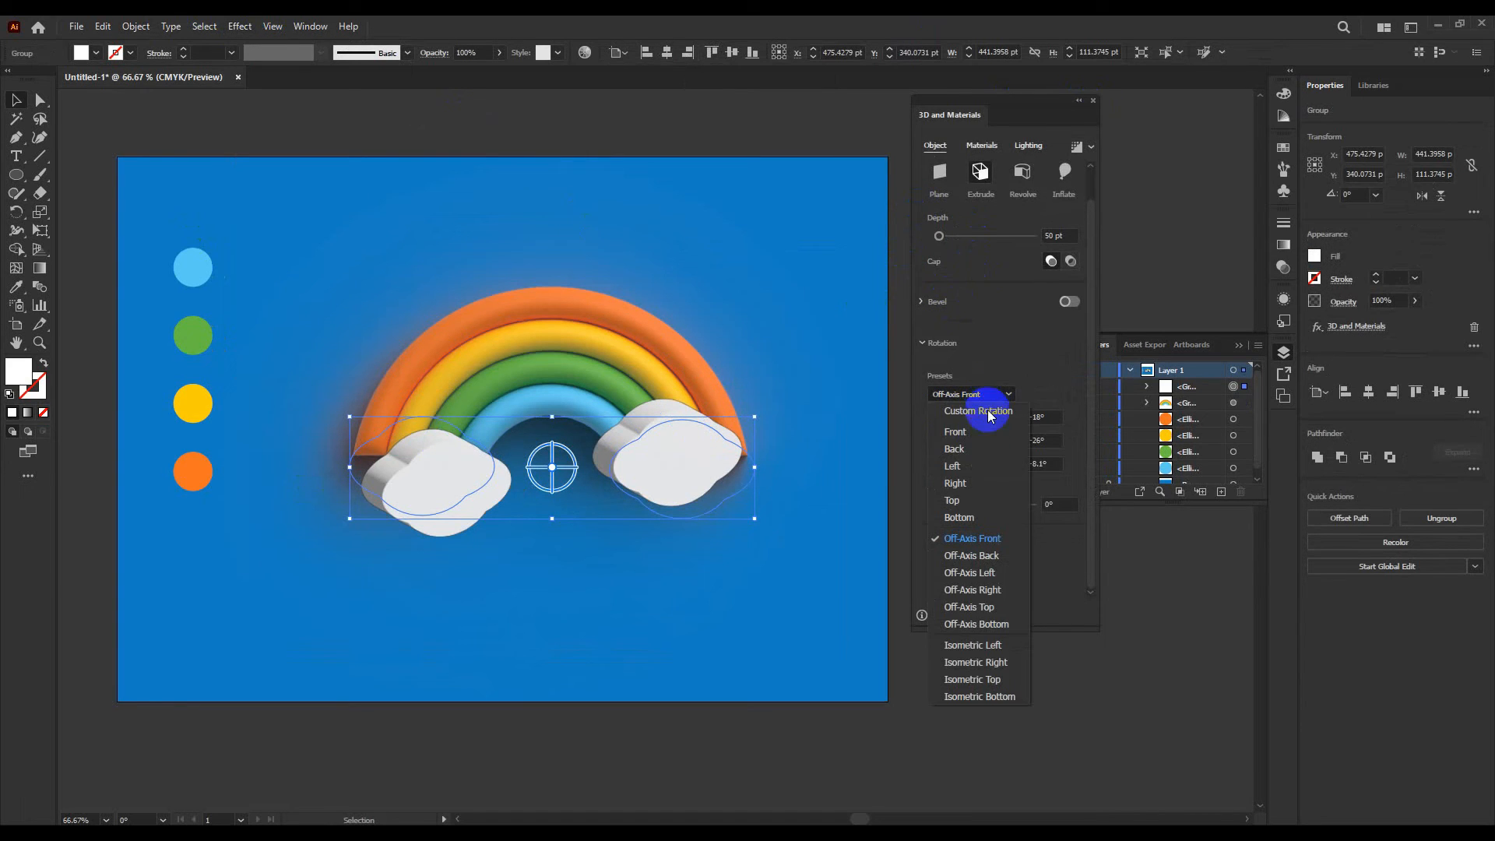
{"action": "left_click", "coordinate": [985, 437]}
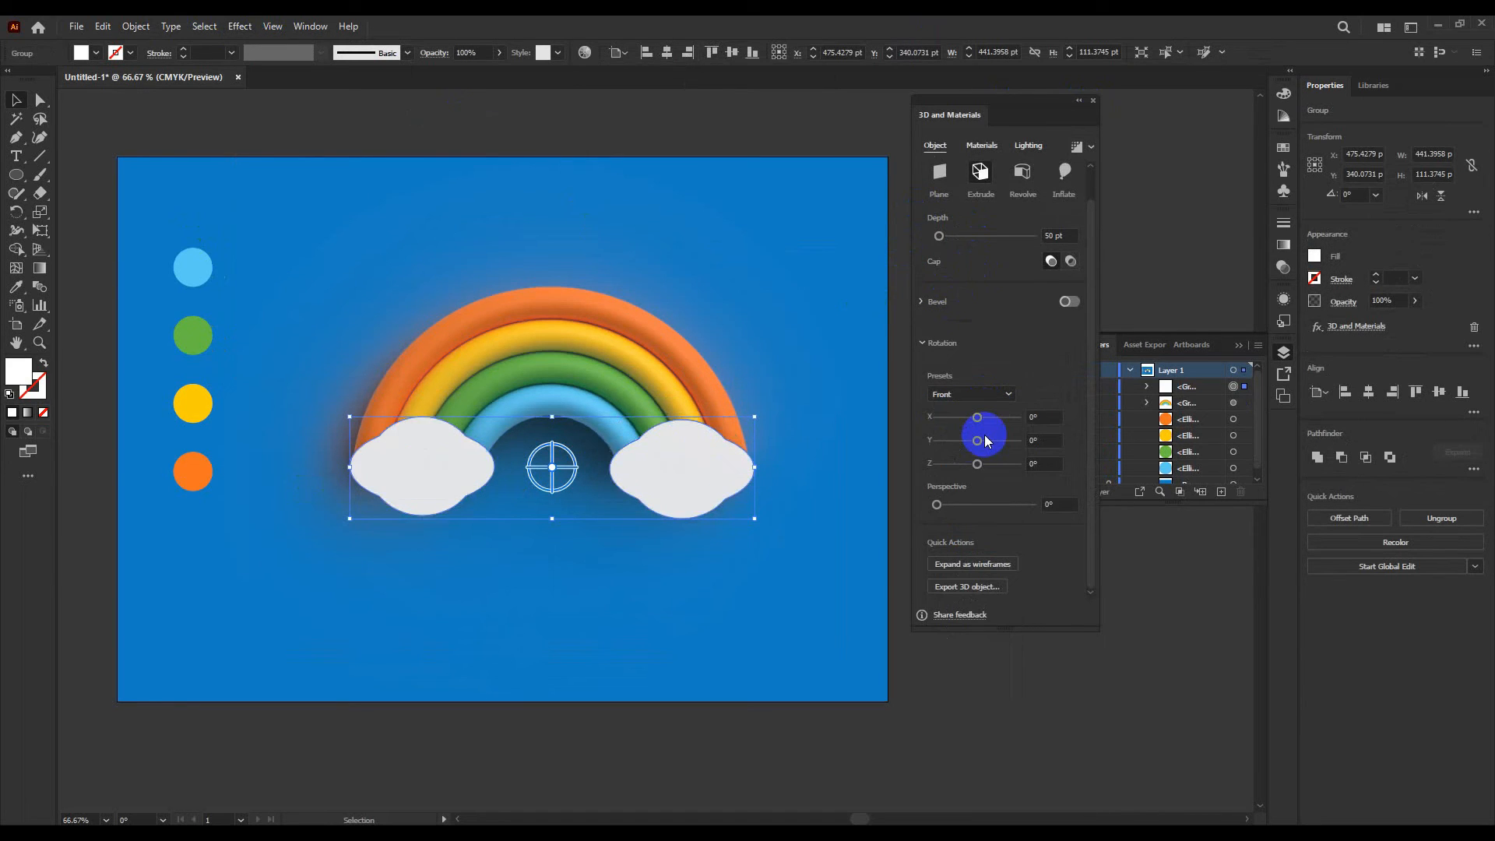
{"action": "left_click", "coordinate": [1067, 172]}
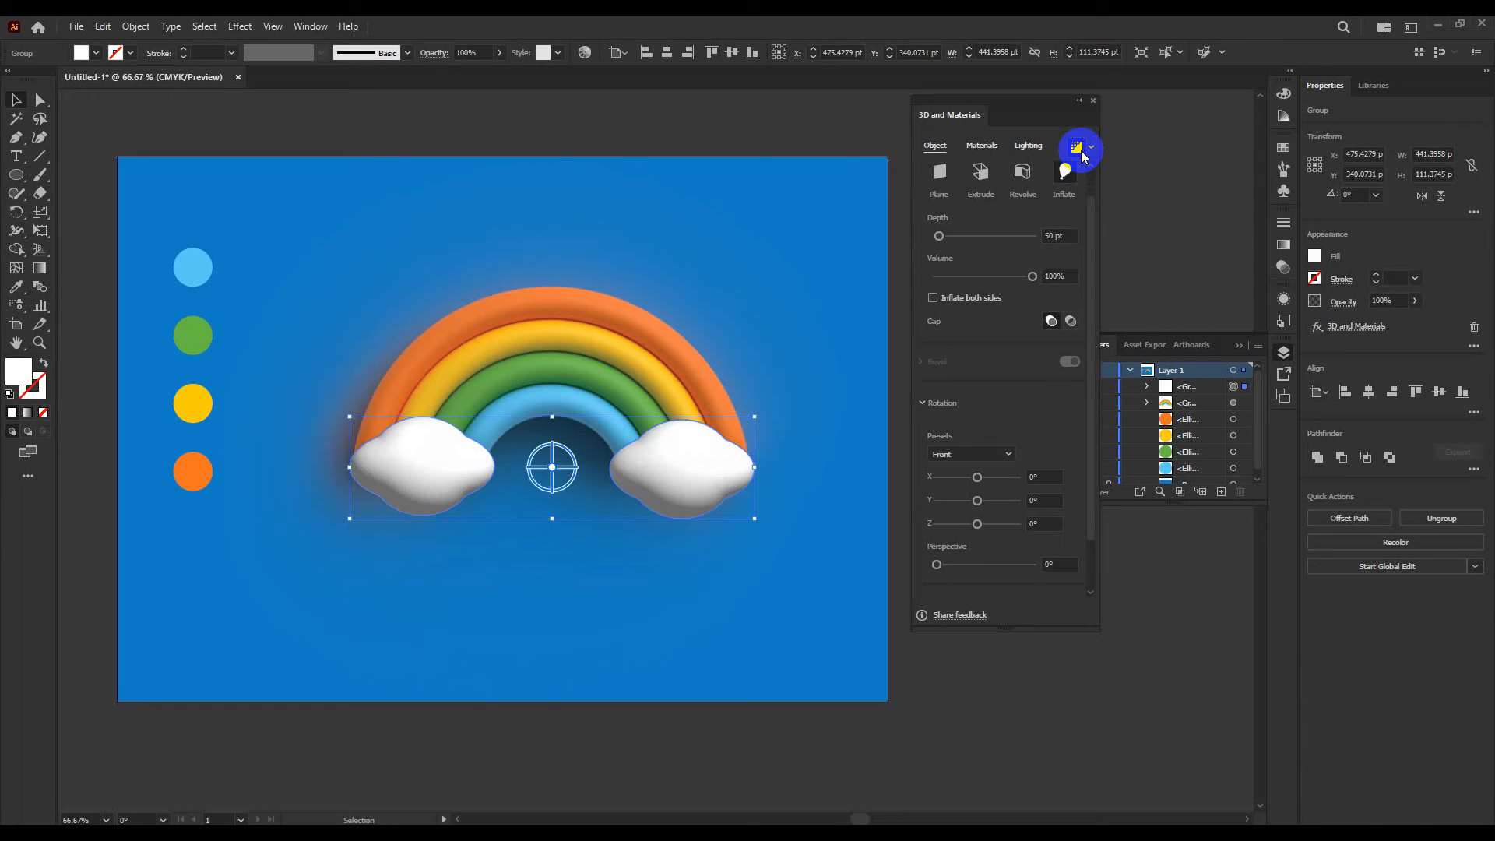
Step: Lower the roughness of the cloud group's Default material to just under 0.16
{"action": "left_click", "coordinate": [981, 146]}
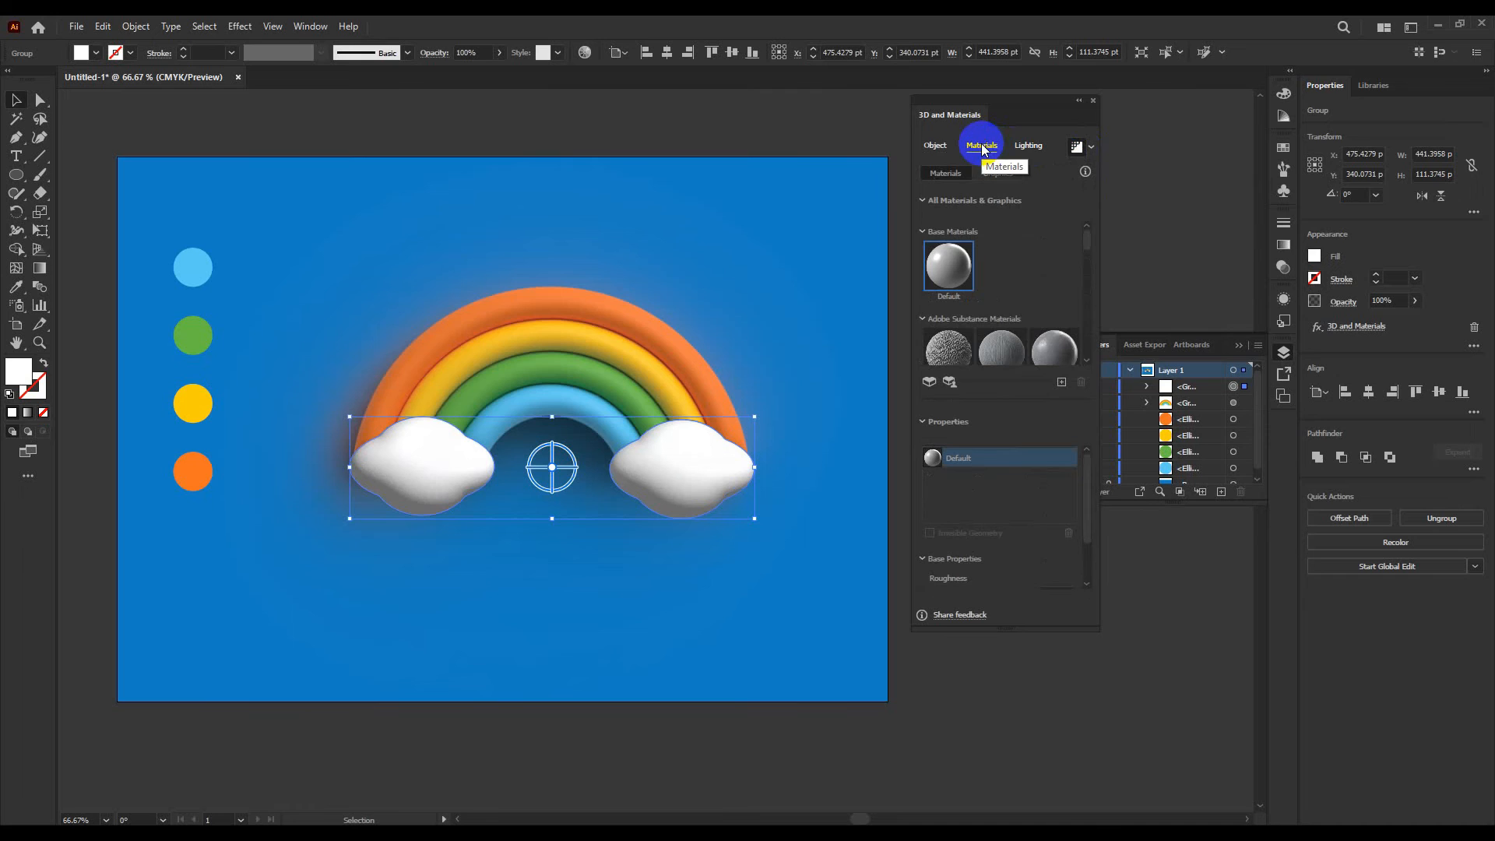
{"action": "scroll", "coordinate": [1077, 574], "scroll_direction": "down", "scroll_amount": 2}
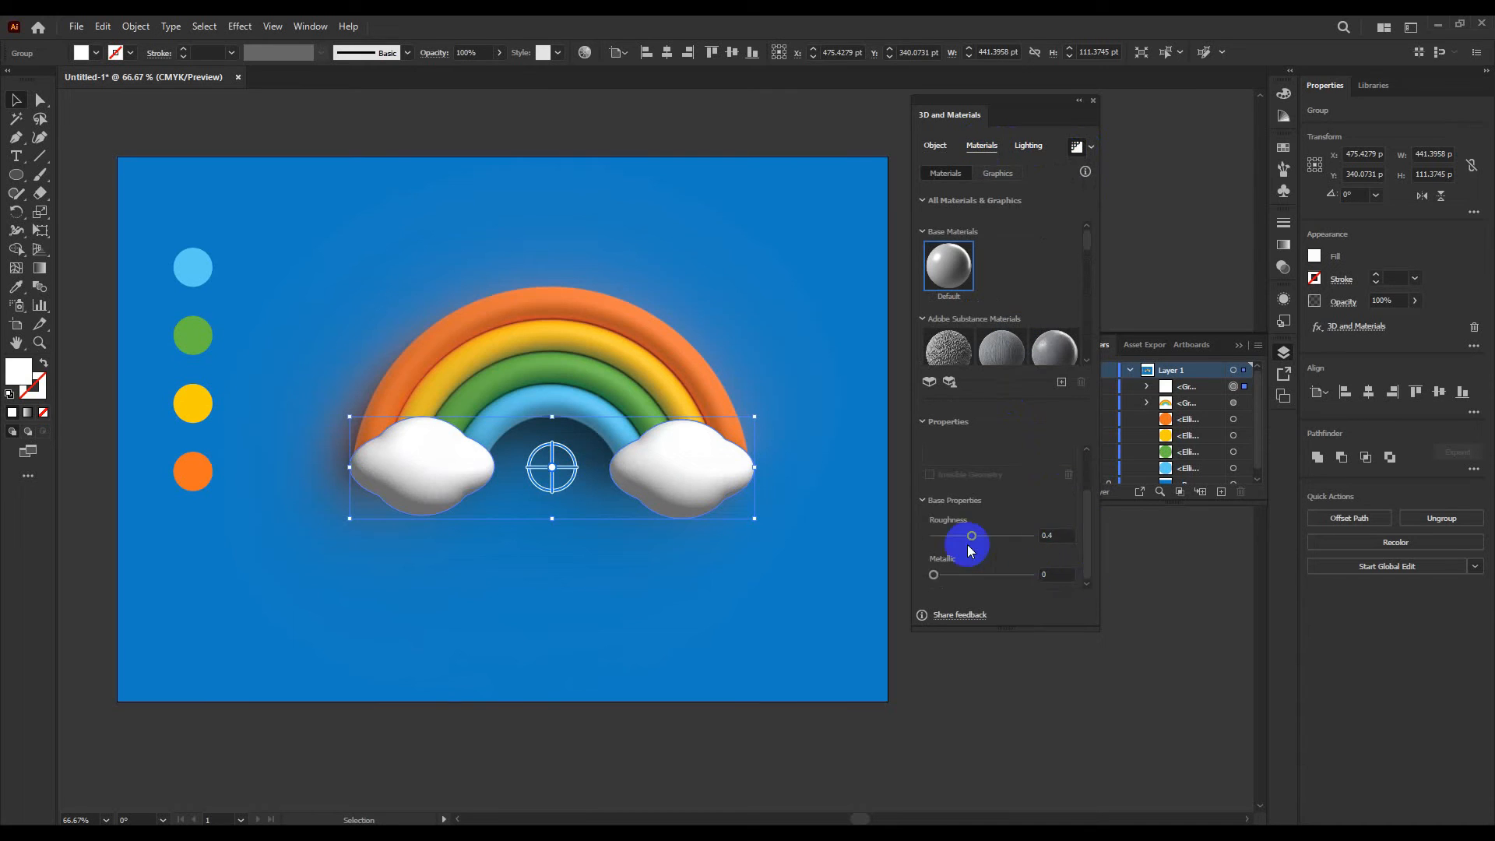
{"action": "left_click_drag", "start_coordinate": [967, 535], "coordinate": [949, 537]}
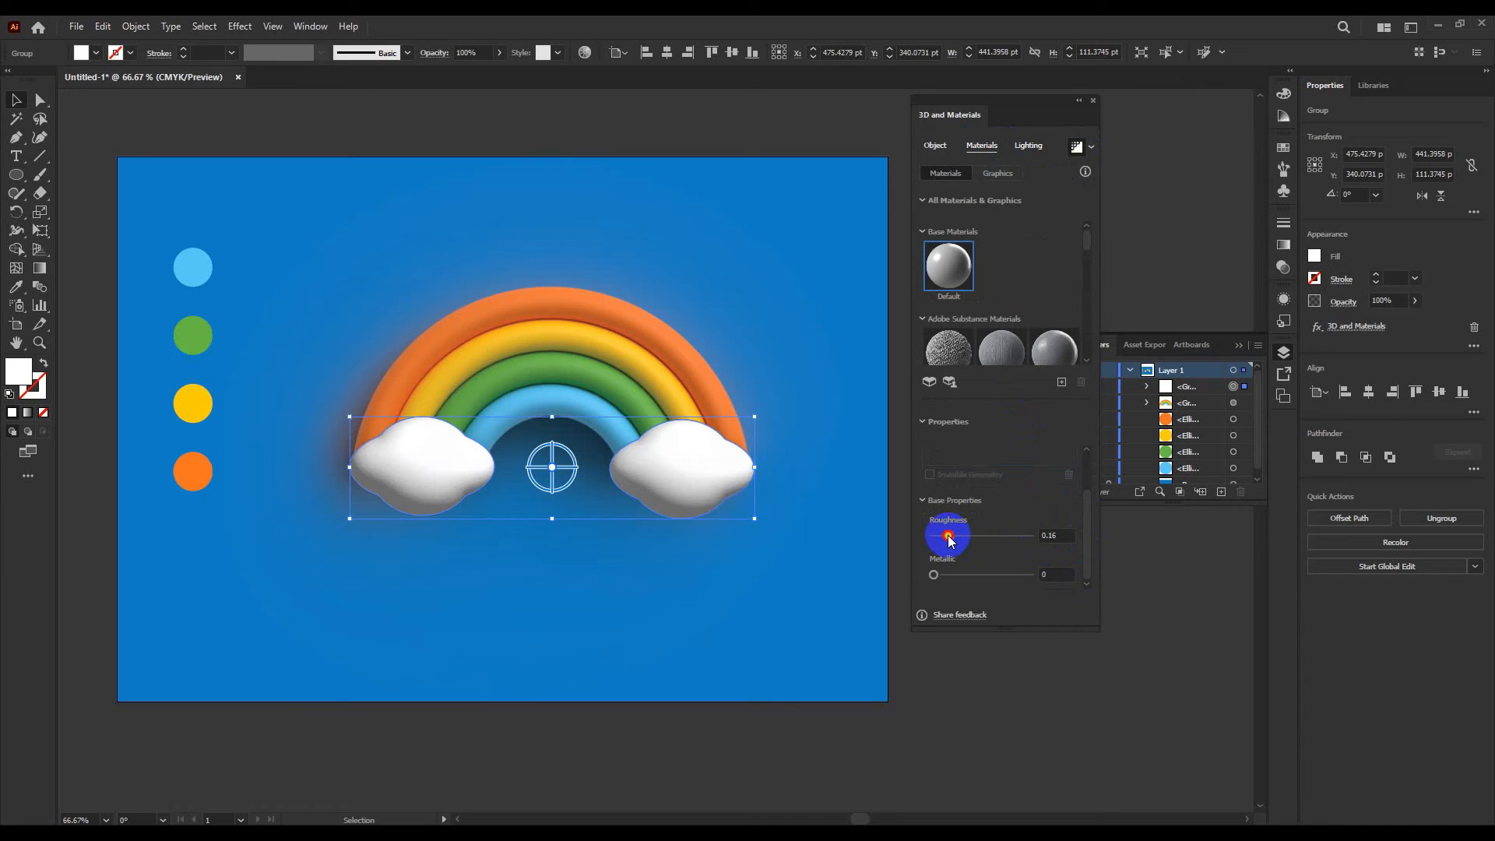
{"action": "left_click_drag", "start_coordinate": [949, 537], "coordinate": [945, 537]}
Step: Set the rotation of the light on the cloud group to 92°
{"action": "left_click", "coordinate": [1021, 148]}
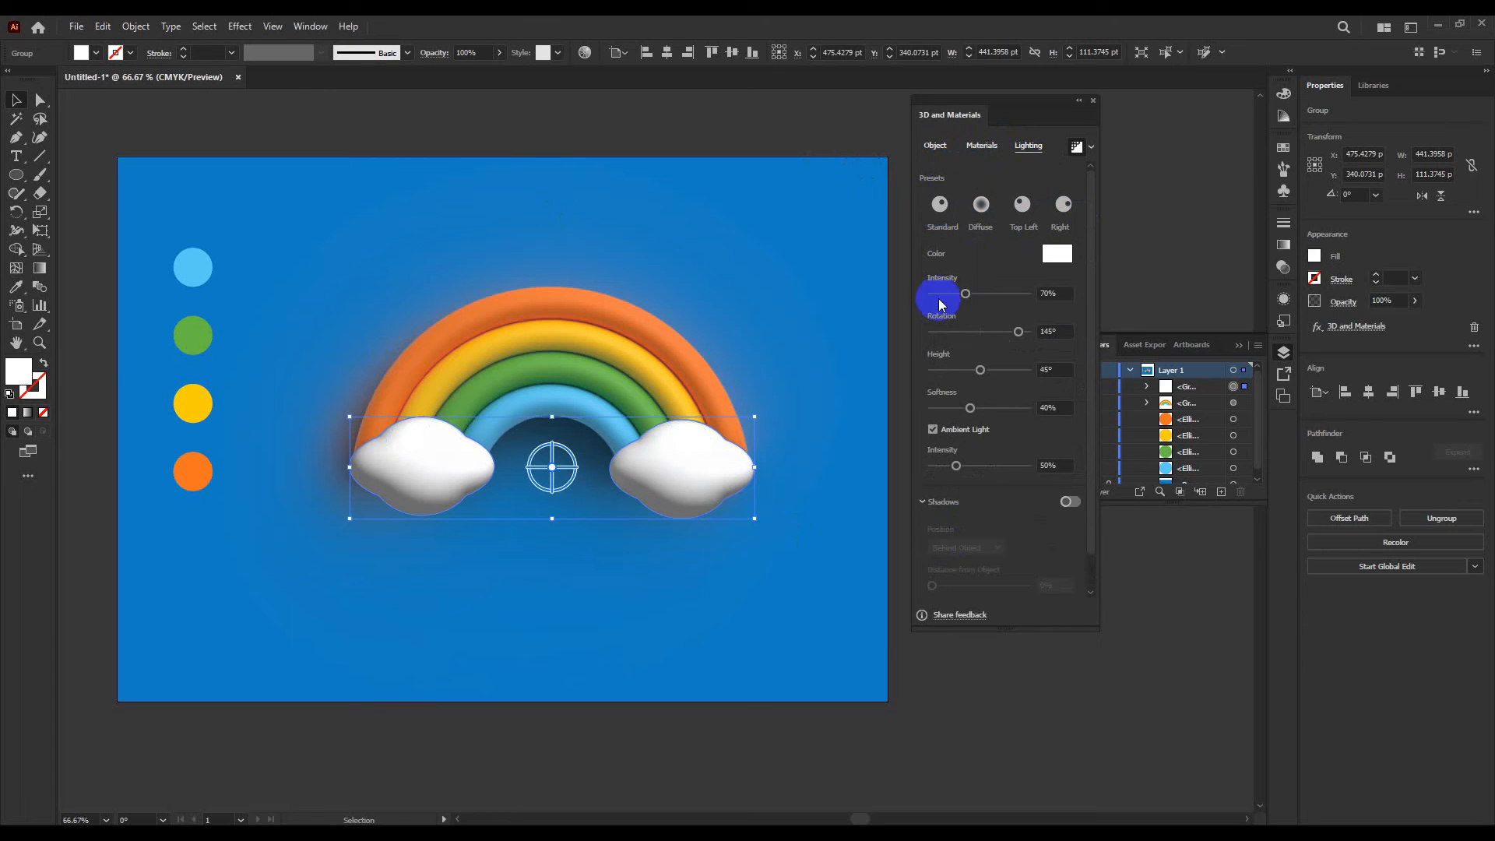
{"action": "left_click", "coordinate": [911, 730]}
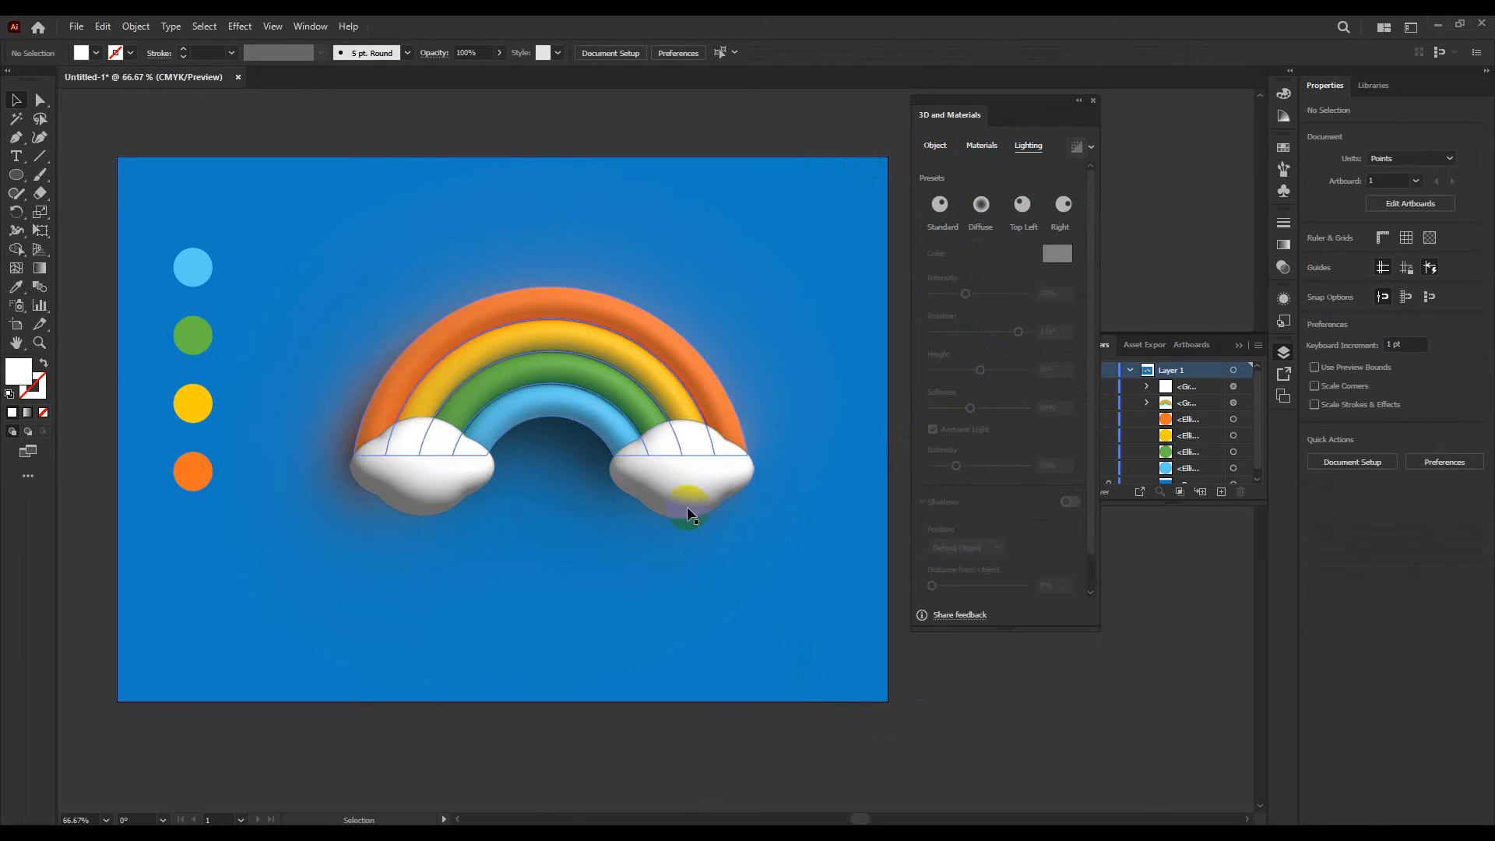
{"action": "left_click", "coordinate": [677, 478]}
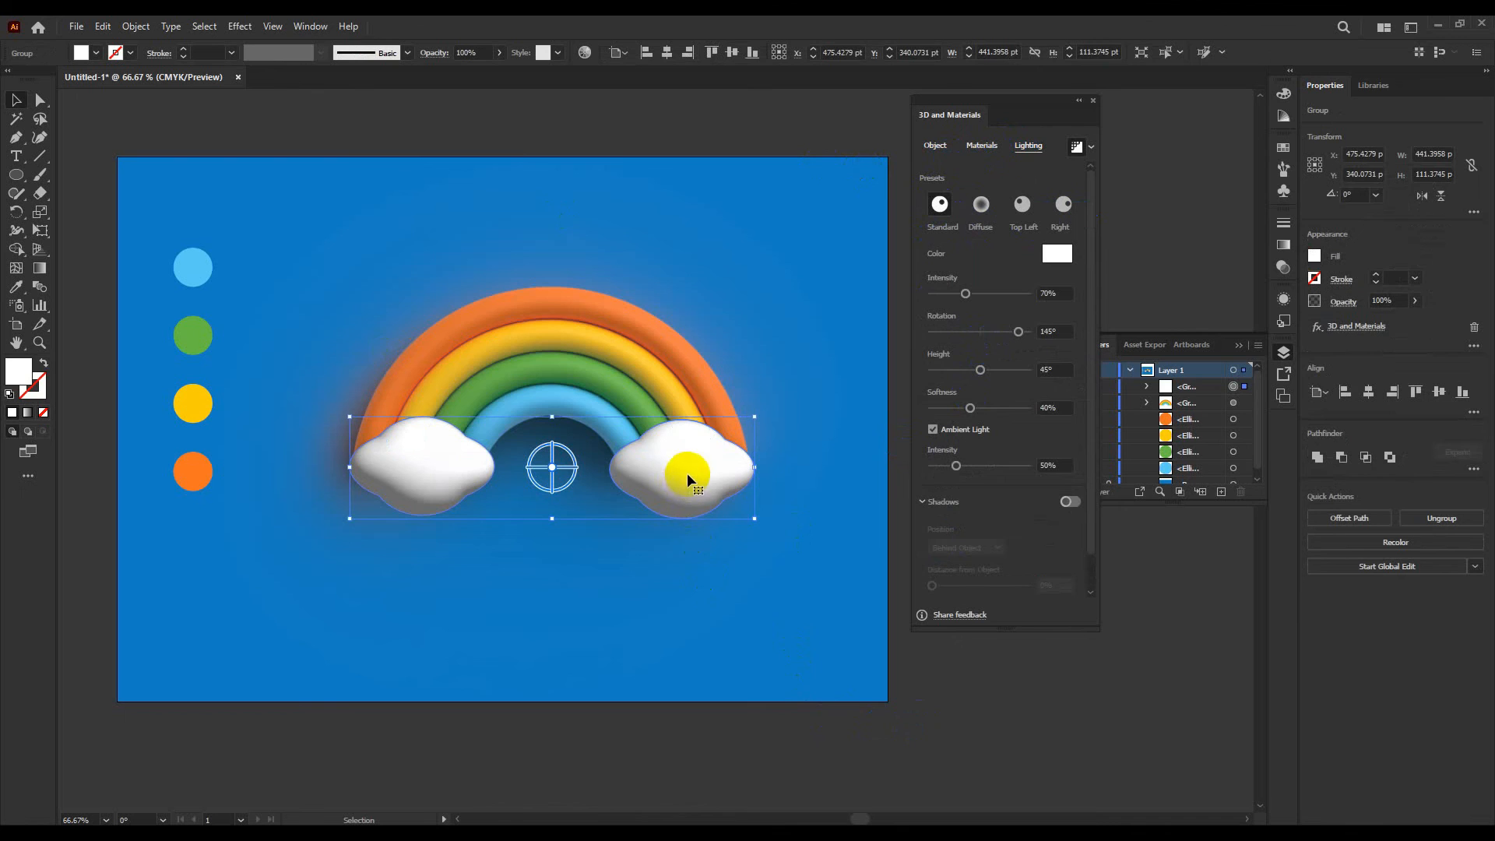
{"action": "mouse_move", "coordinate": [1017, 332]}
{"action": "left_mouse_down"}
{"action": "mouse_move", "coordinate": [919, 339]}
{"action": "mouse_move", "coordinate": [970, 340]}
{"action": "mouse_move", "coordinate": [951, 343]}
{"action": "left_mouse_up"}
{"action": "left_click_drag", "start_coordinate": [949, 342], "coordinate": [959, 342]}
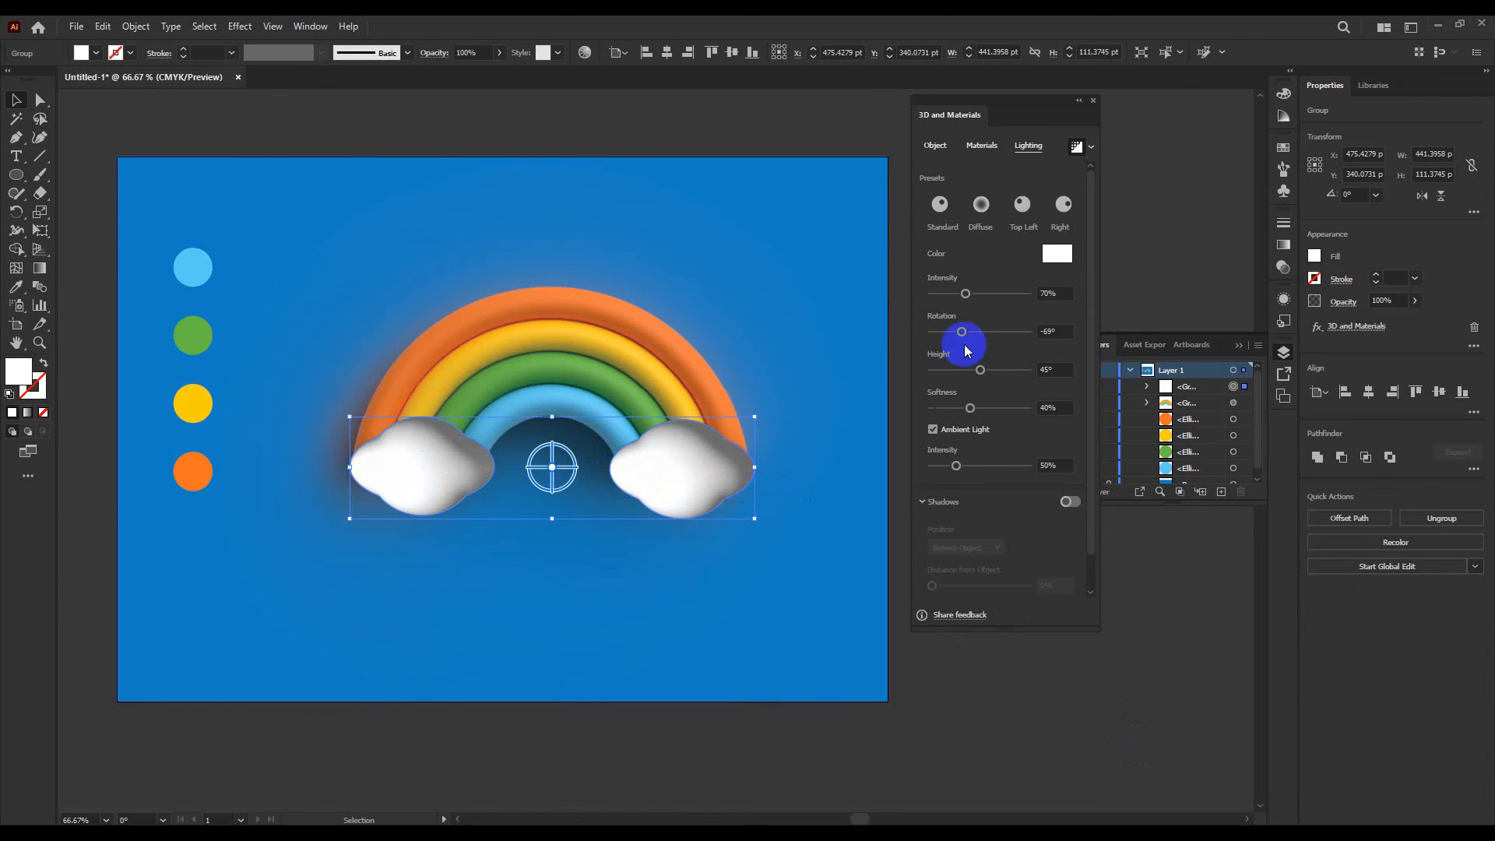
{"action": "left_click_drag", "start_coordinate": [961, 331], "coordinate": [1006, 339]}
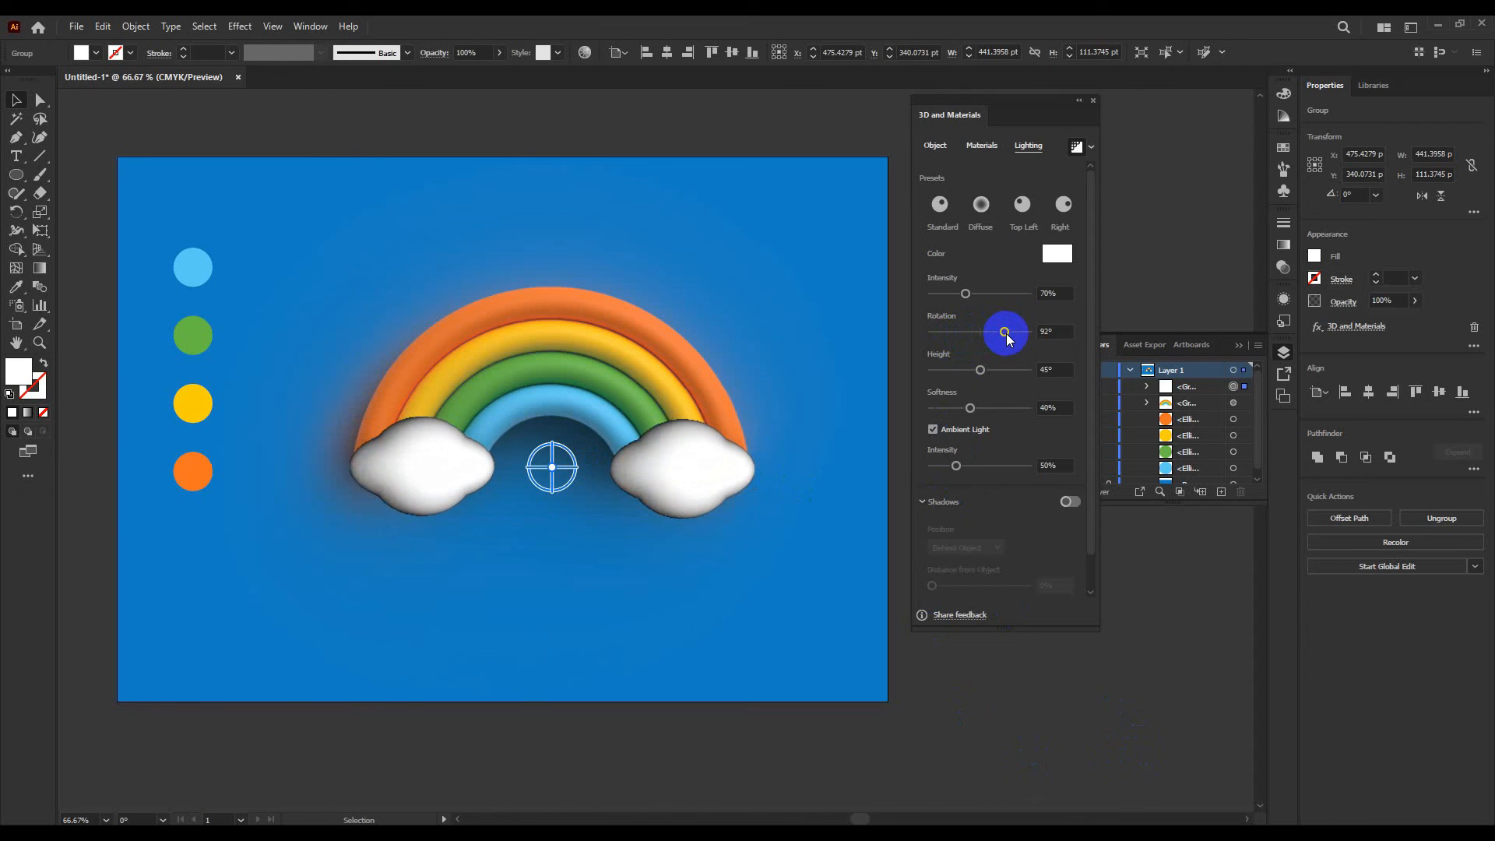
{"action": "left_click", "coordinate": [670, 434]}
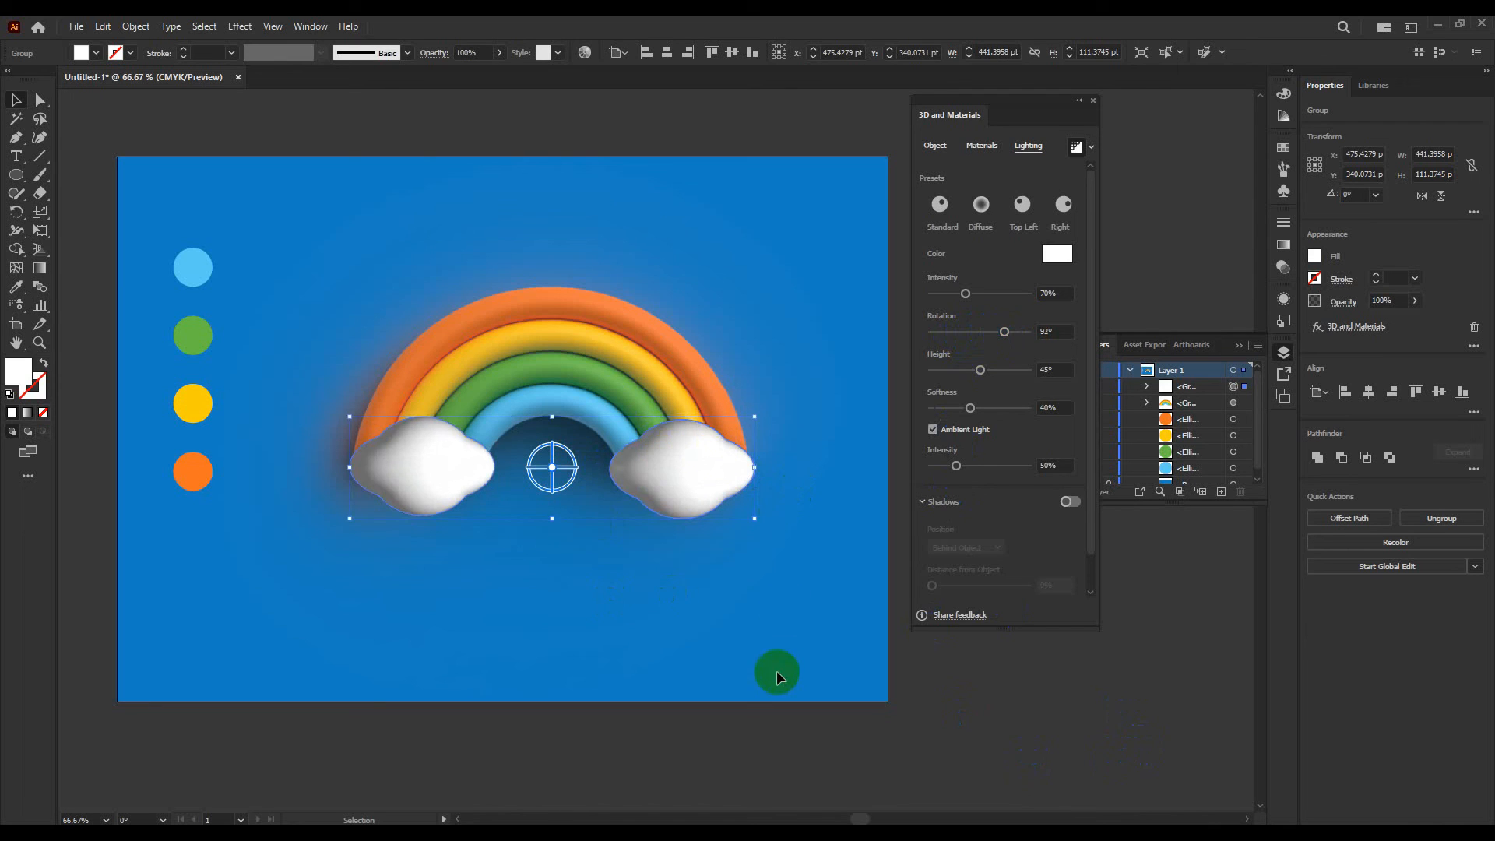
Step: Set the cloud group's light softness to 80% and its light intensity to 137%
{"action": "left_click_drag", "start_coordinate": [981, 413], "coordinate": [1012, 413]}
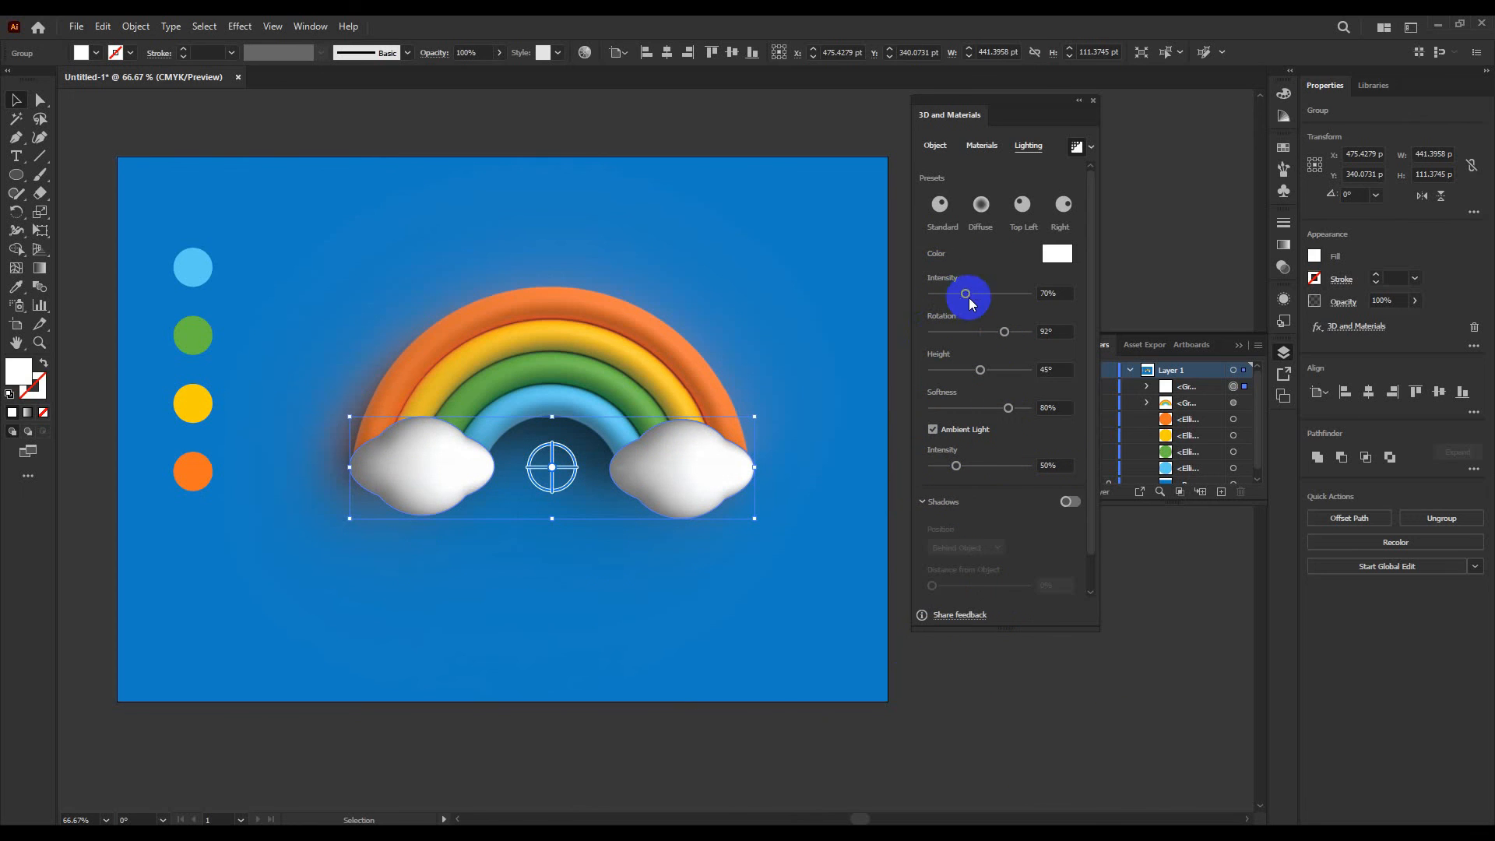
{"action": "left_click_drag", "start_coordinate": [974, 298], "coordinate": [1004, 299]}
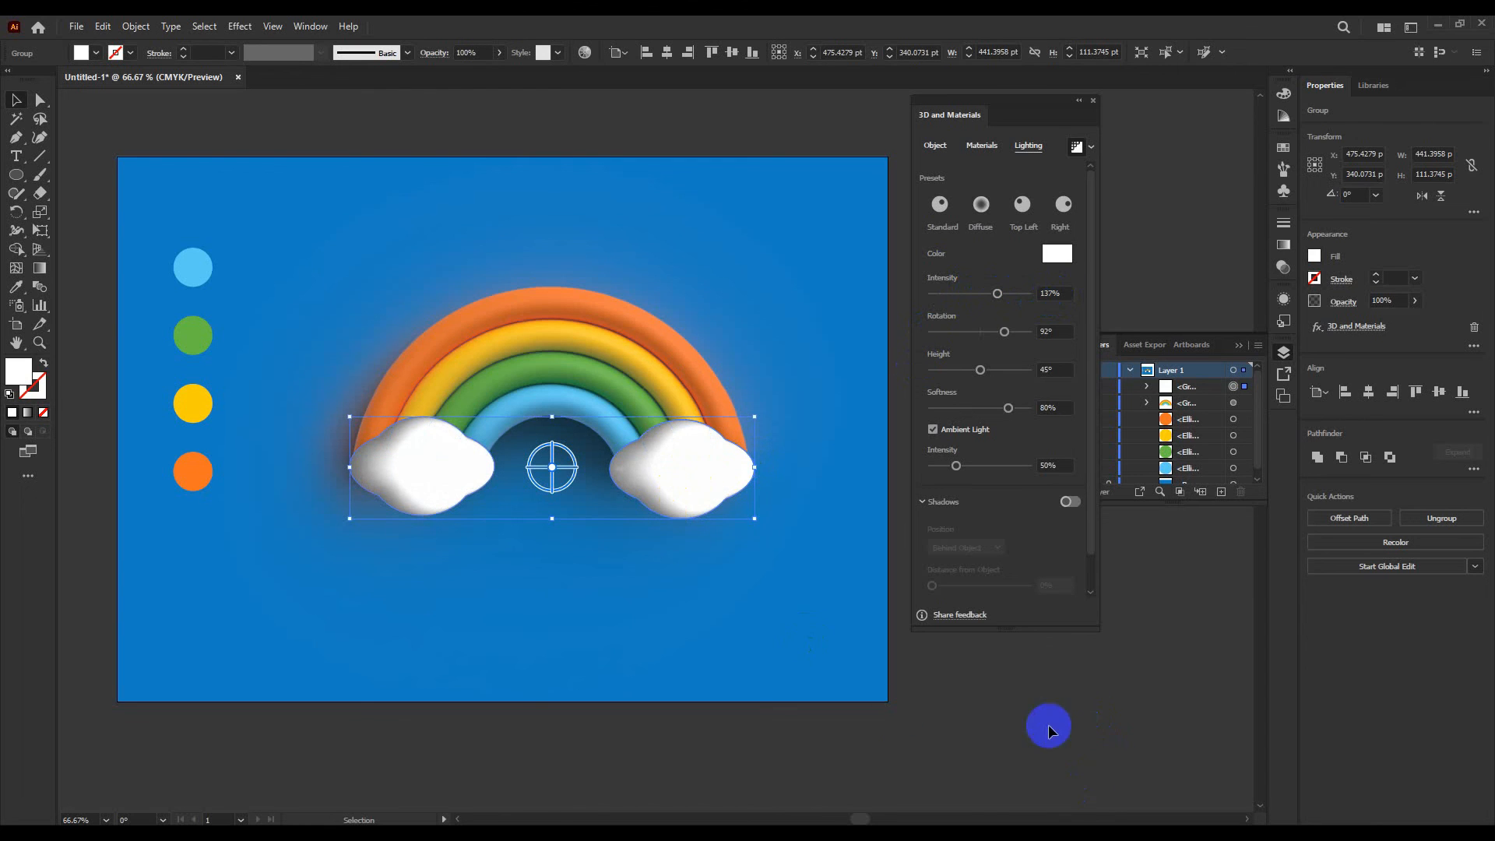
{"action": "left_click", "coordinate": [1076, 749]}
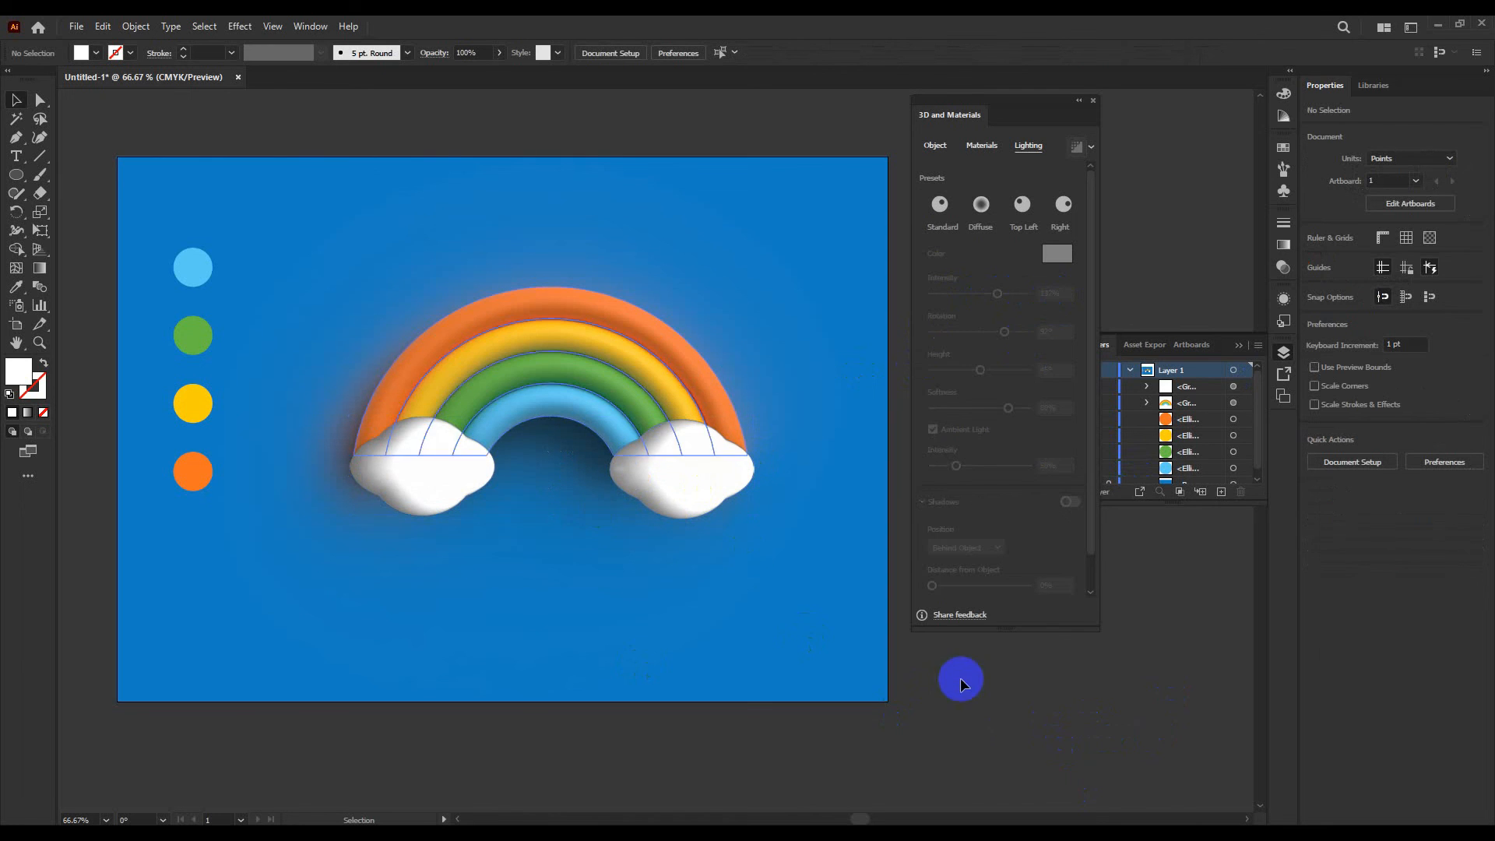
Step: Close the 3D settings and examine the clouds and rainbow across the whole artboard
{"action": "scroll", "coordinate": [524, 292], "scroll_direction": "down", "scroll_amount": 2}
{"action": "left_click_drag", "start_coordinate": [529, 547], "coordinate": [549, 635]}
{"action": "scroll", "coordinate": [560, 526], "scroll_direction": "up", "scroll_amount": 2}
{"action": "left_click_drag", "start_coordinate": [609, 548], "coordinate": [631, 627]}
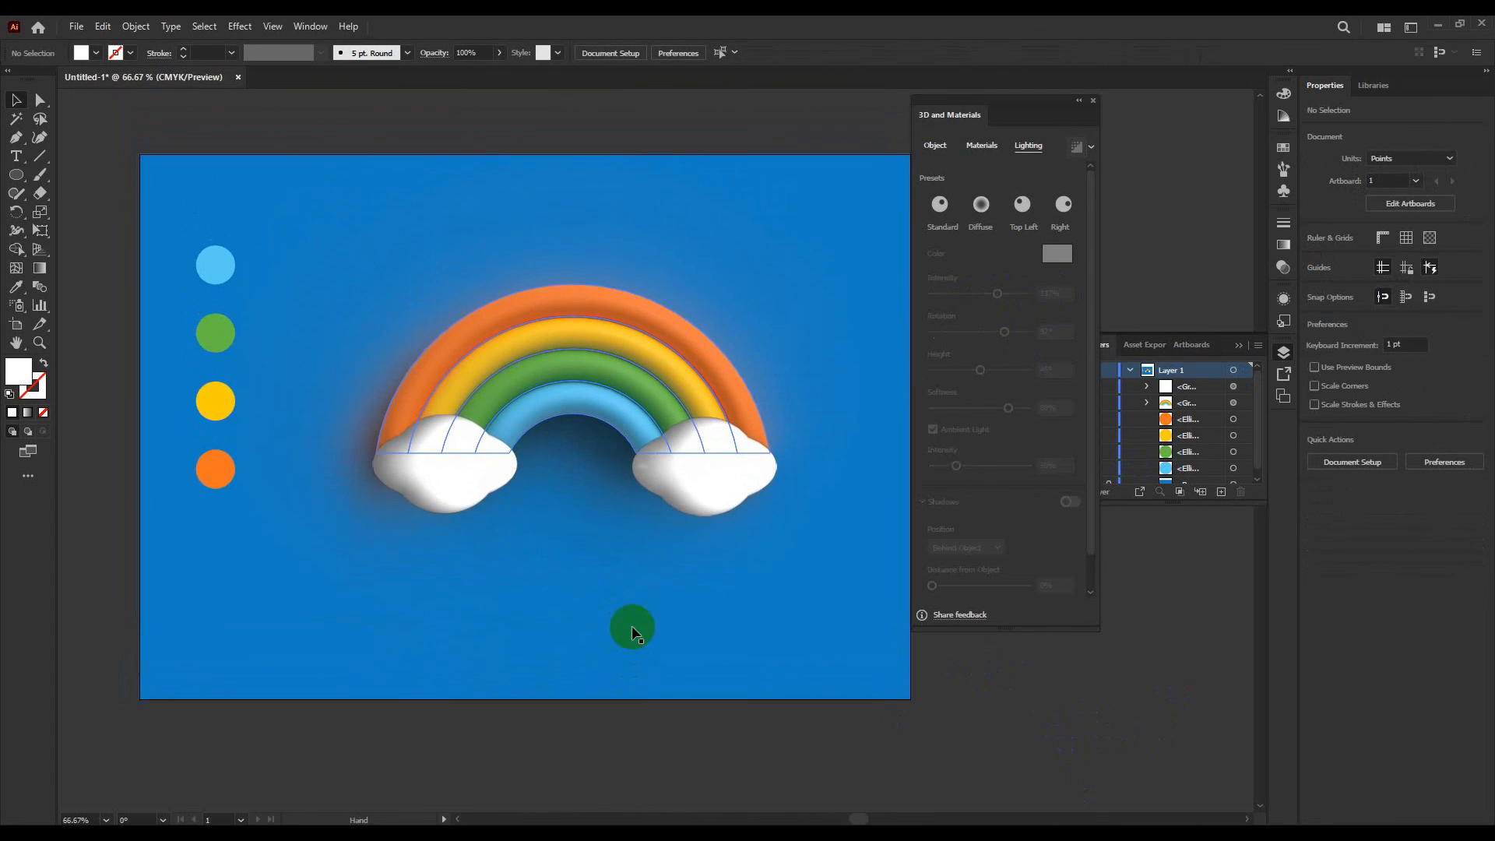
{"action": "left_click", "coordinate": [1091, 99]}
{"action": "left_click_drag", "start_coordinate": [632, 457], "coordinate": [661, 487]}
{"action": "scroll", "coordinate": [661, 484], "scroll_direction": "down", "scroll_amount": 1}
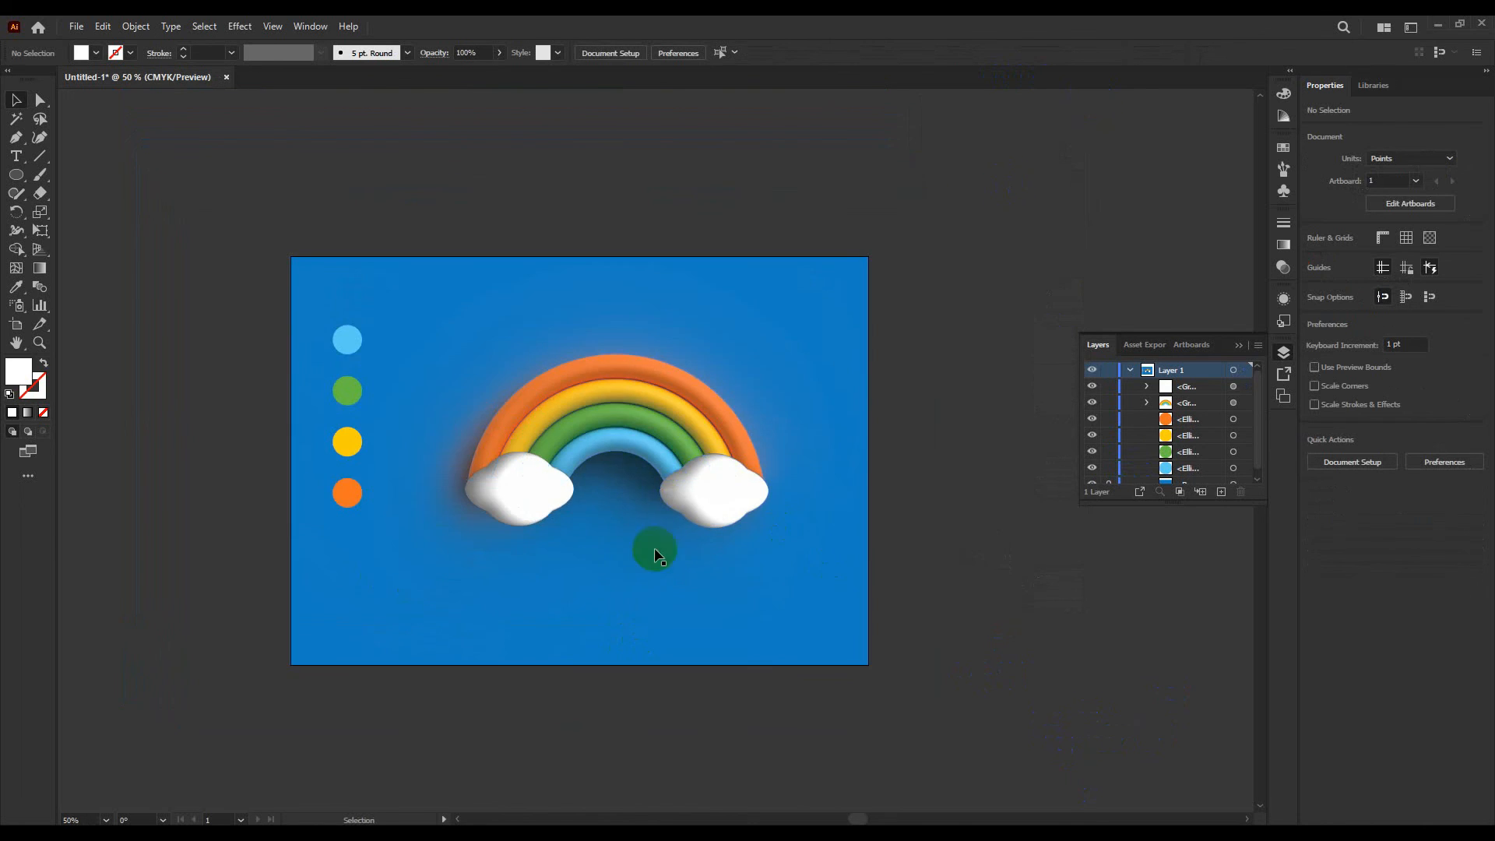
{"action": "scroll", "coordinate": [600, 535], "scroll_direction": "up", "scroll_amount": 1}
Step: Unlock the blue background rectangle at the bottom of the layer stack and select it
{"action": "left_click", "coordinate": [685, 404]}
{"action": "scroll", "coordinate": [1189, 450], "scroll_direction": "down", "scroll_amount": 1}
{"action": "left_click", "coordinate": [1108, 476]}
{"action": "left_click", "coordinate": [1184, 478]}
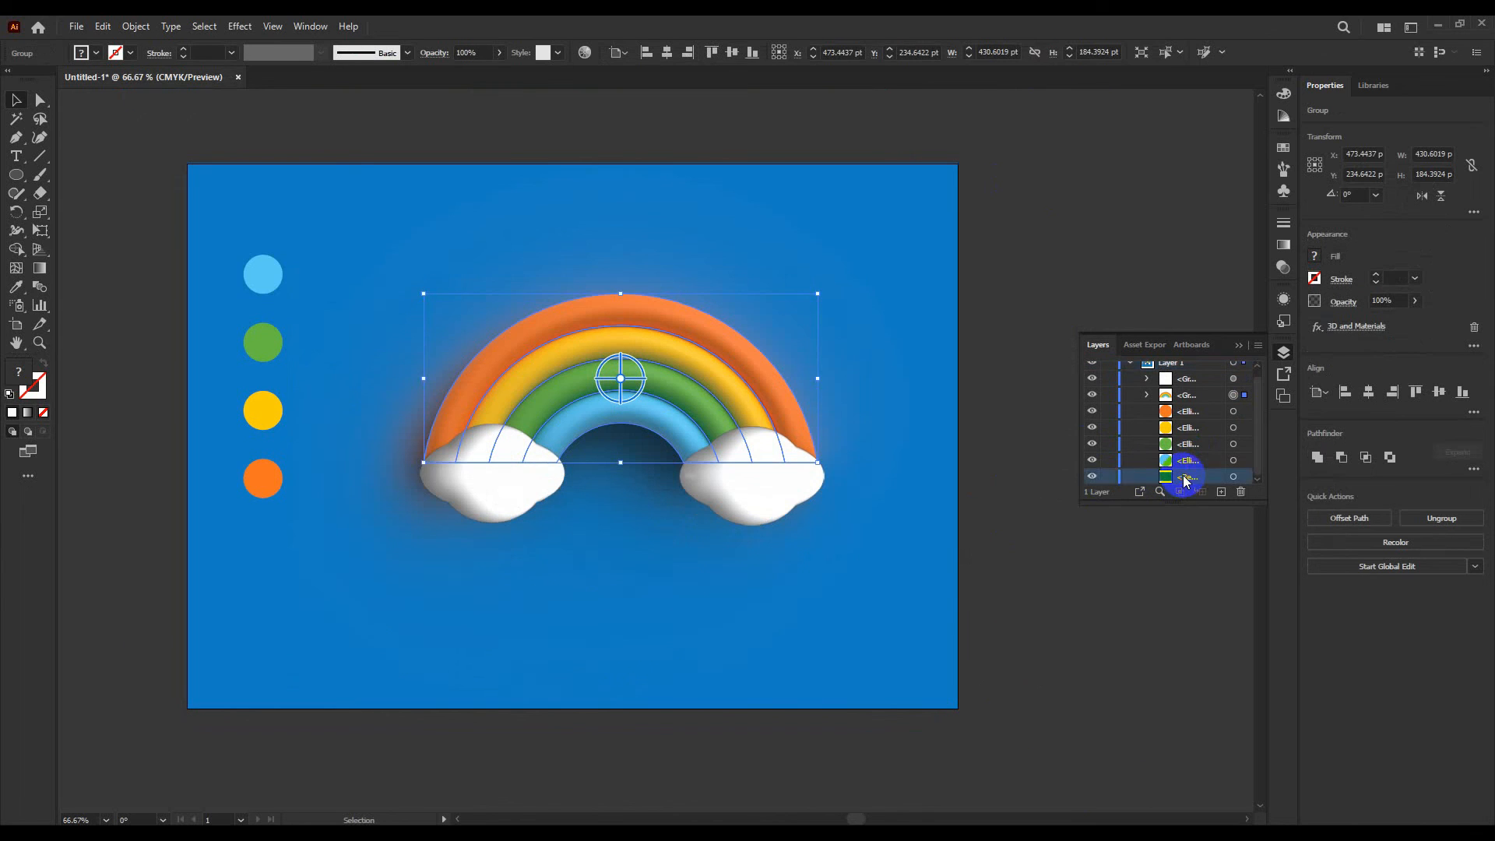
{"action": "left_click", "coordinate": [261, 517]}
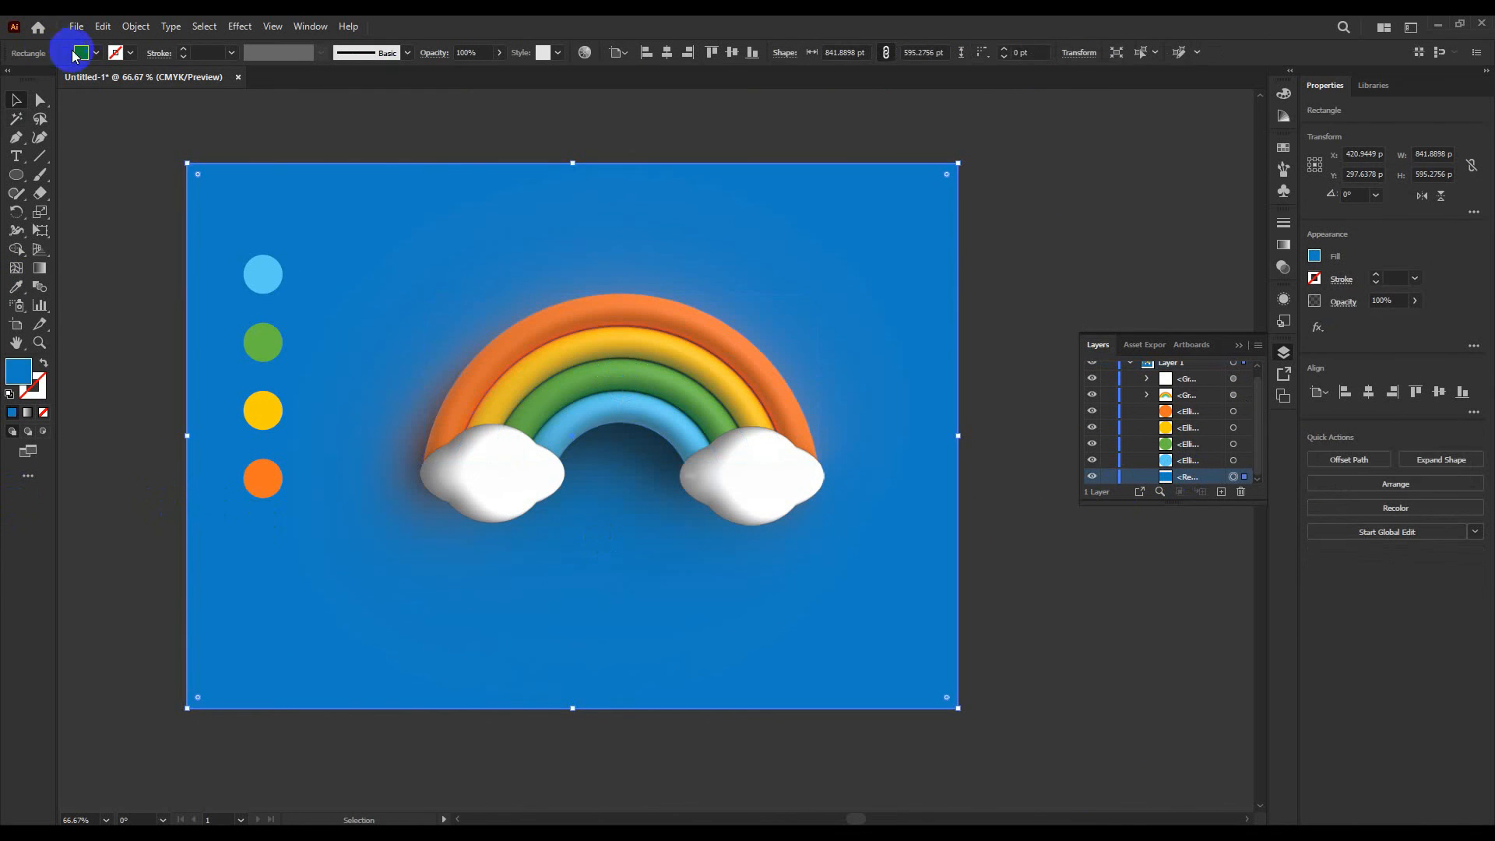
Step: Fill the background rectangle with a light-to-deep blue gradient from the Sky gradient library and deselect it
{"action": "left_click", "coordinate": [96, 53]}
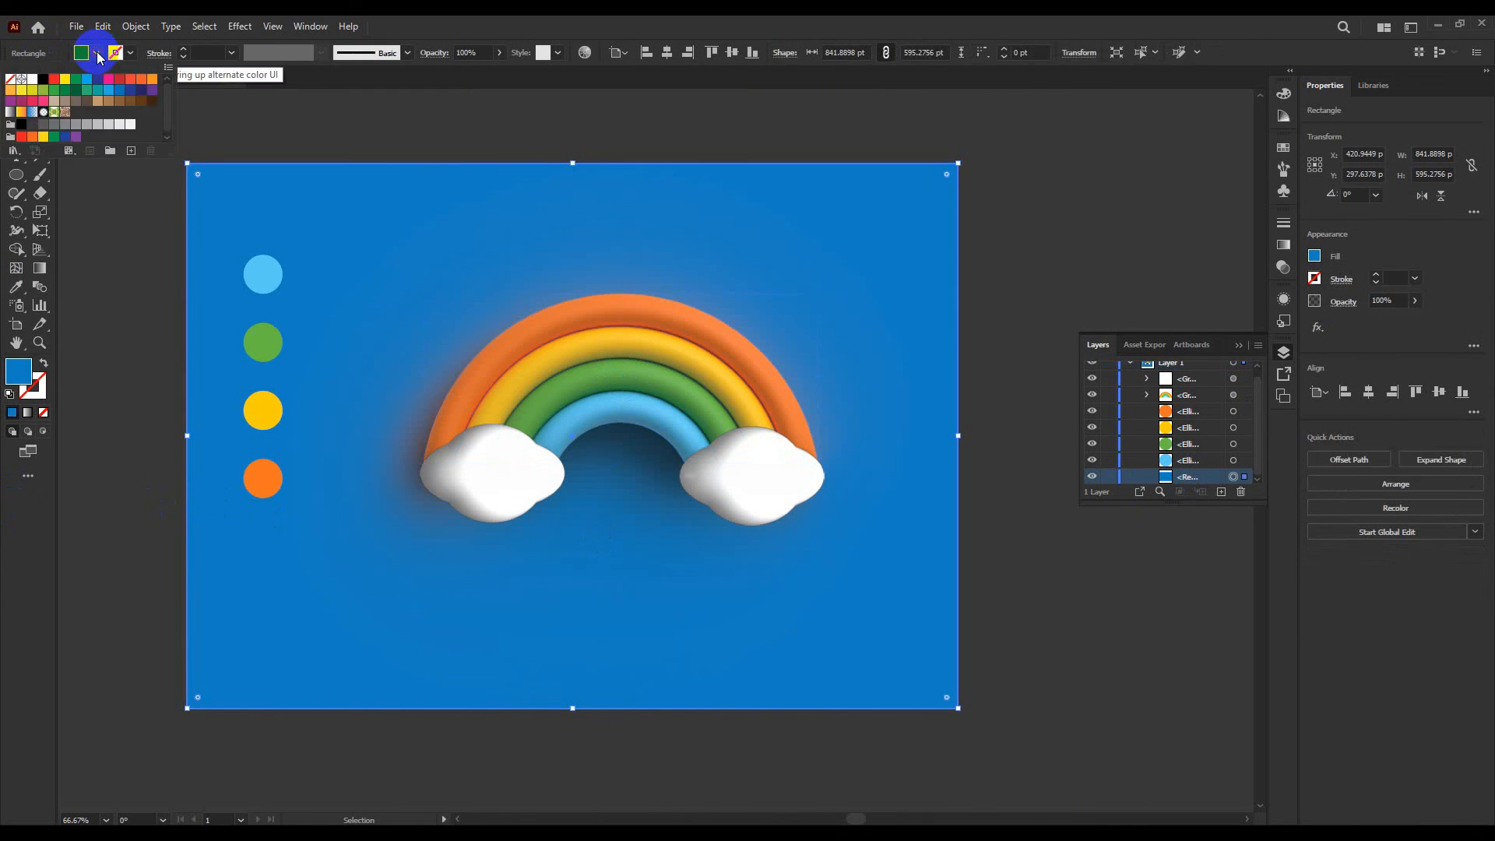
{"action": "left_click", "coordinate": [13, 152]}
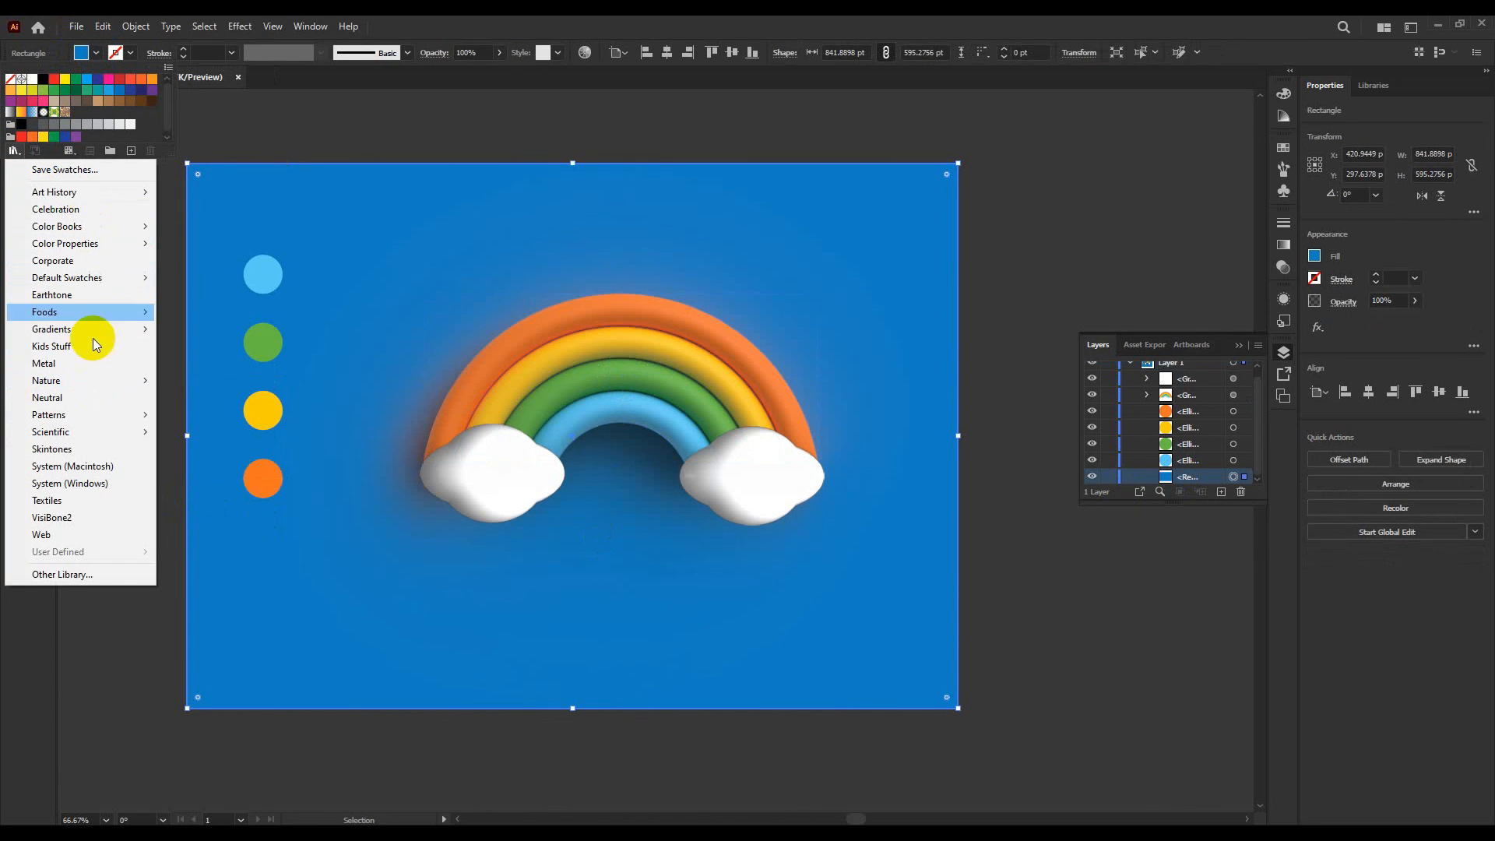
{"action": "mouse_move", "coordinate": [97, 328]}
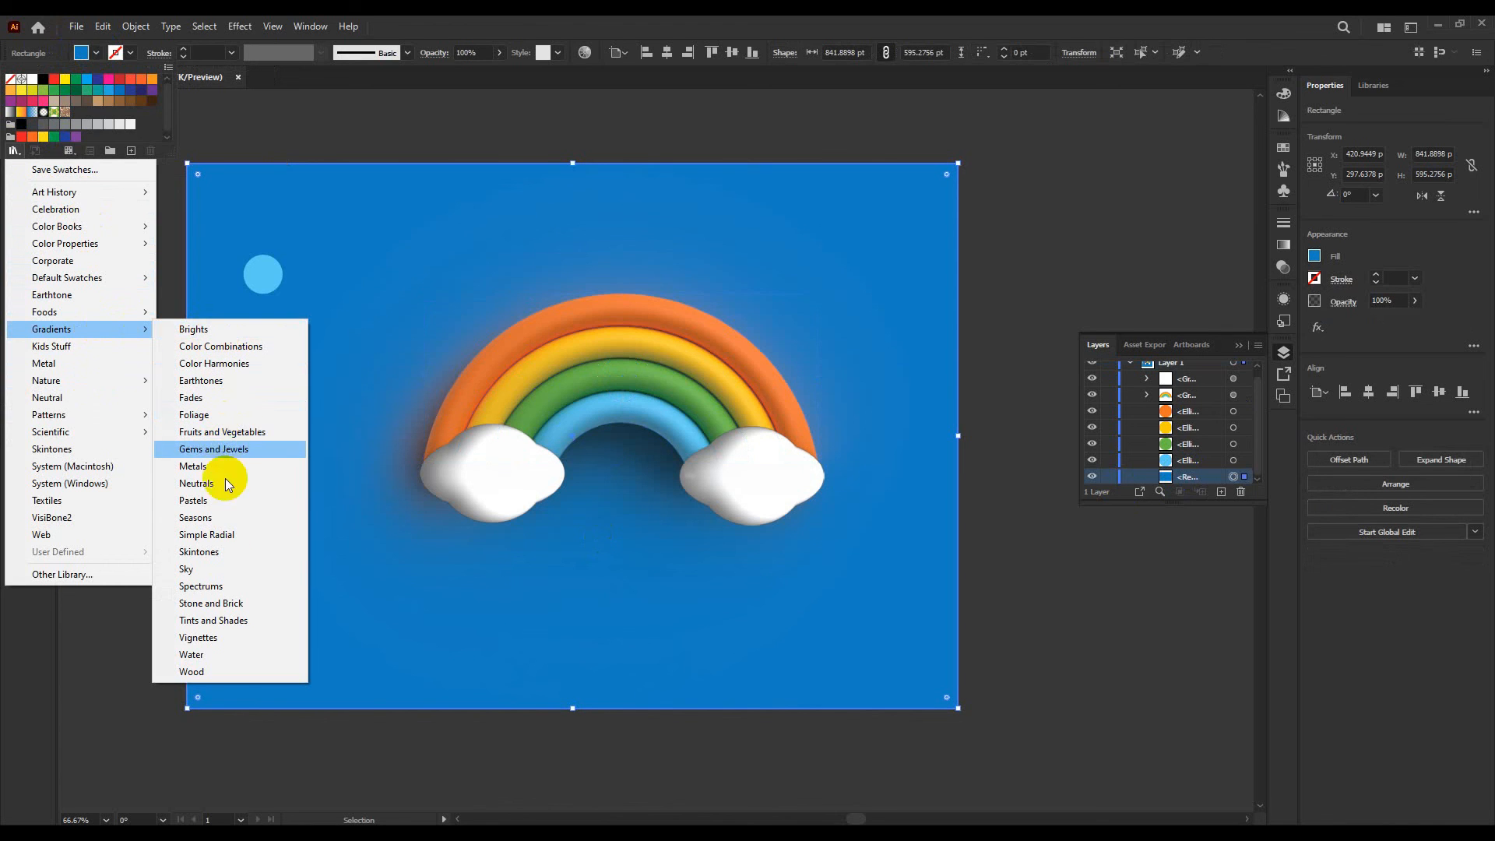
{"action": "left_click", "coordinate": [227, 563]}
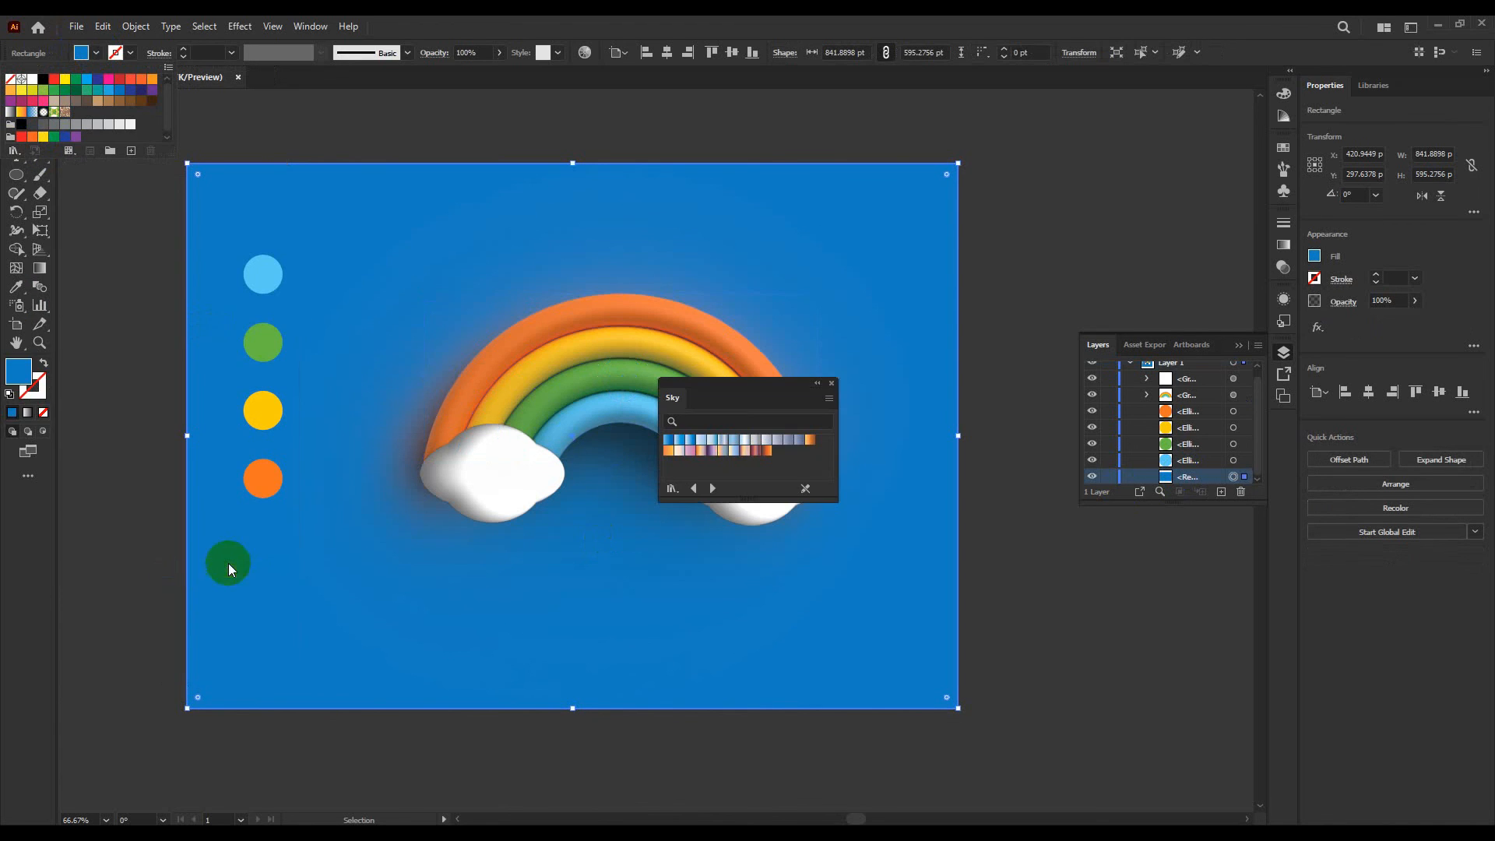
{"action": "left_click", "coordinate": [681, 441]}
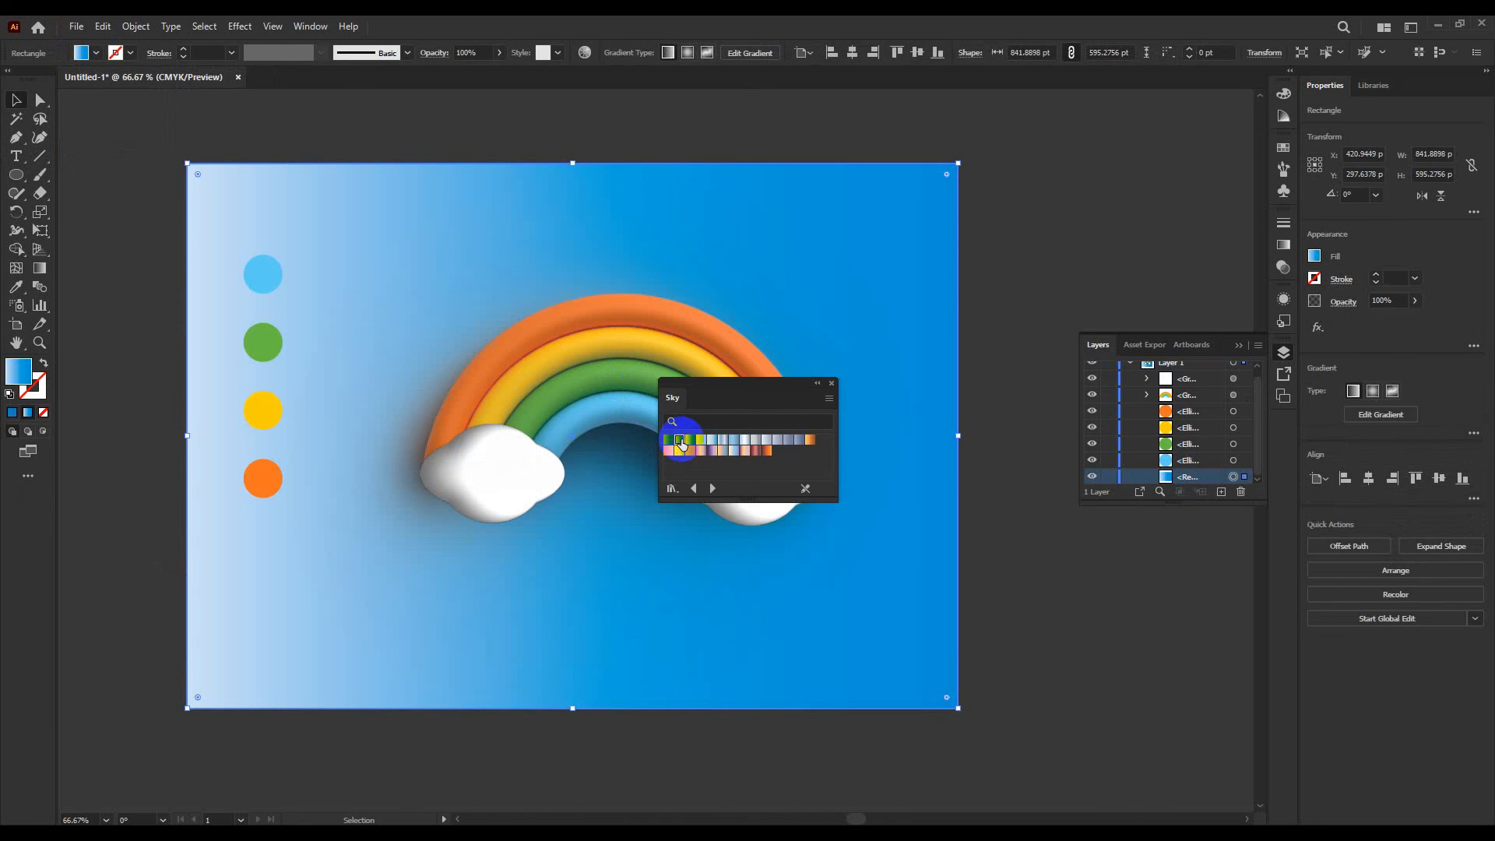
{"action": "left_click", "coordinate": [831, 382]}
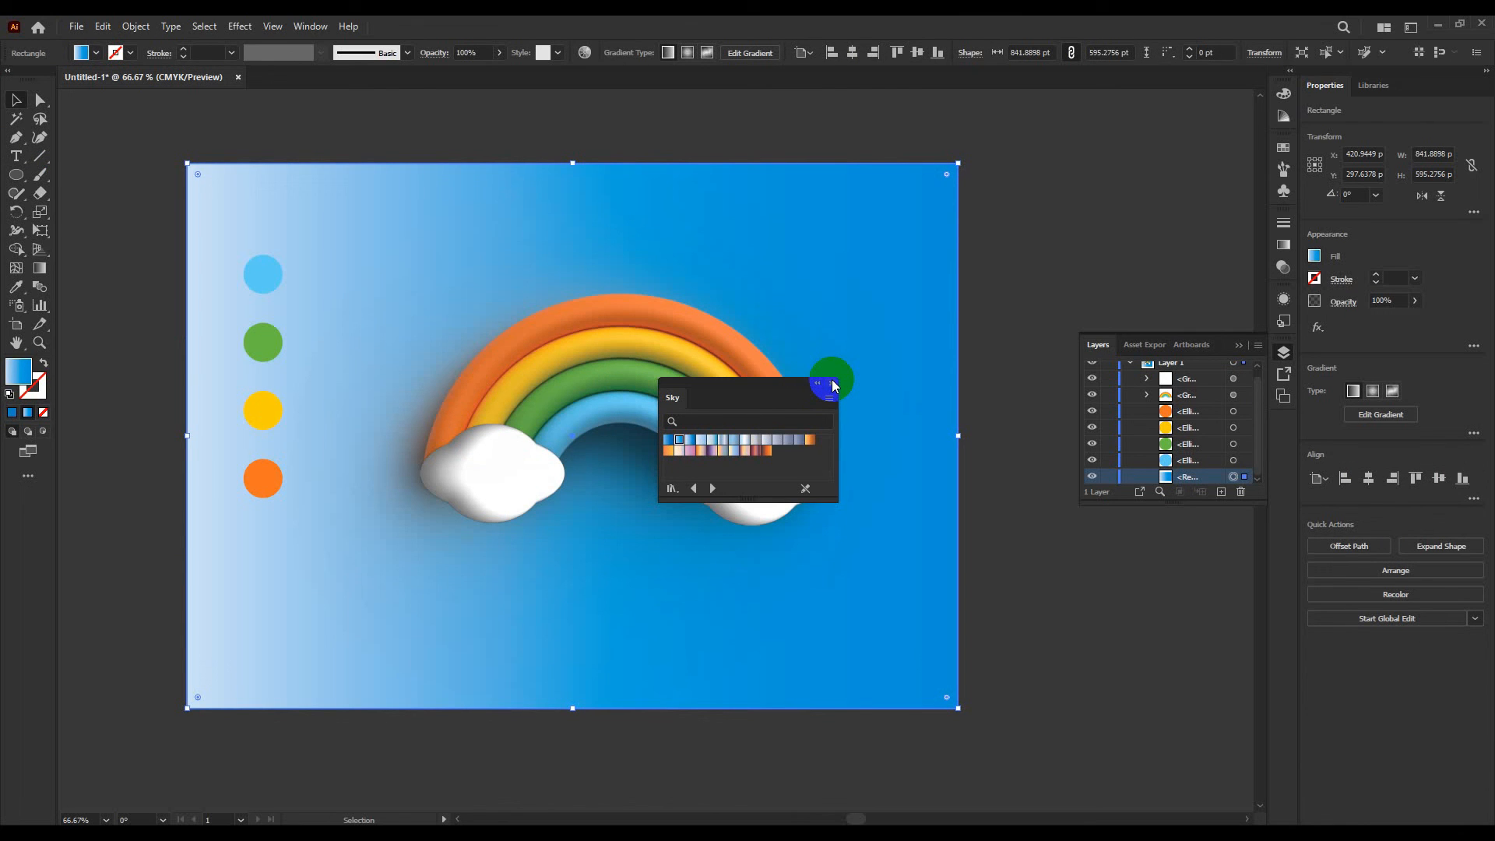
{"action": "left_click", "coordinate": [567, 743]}
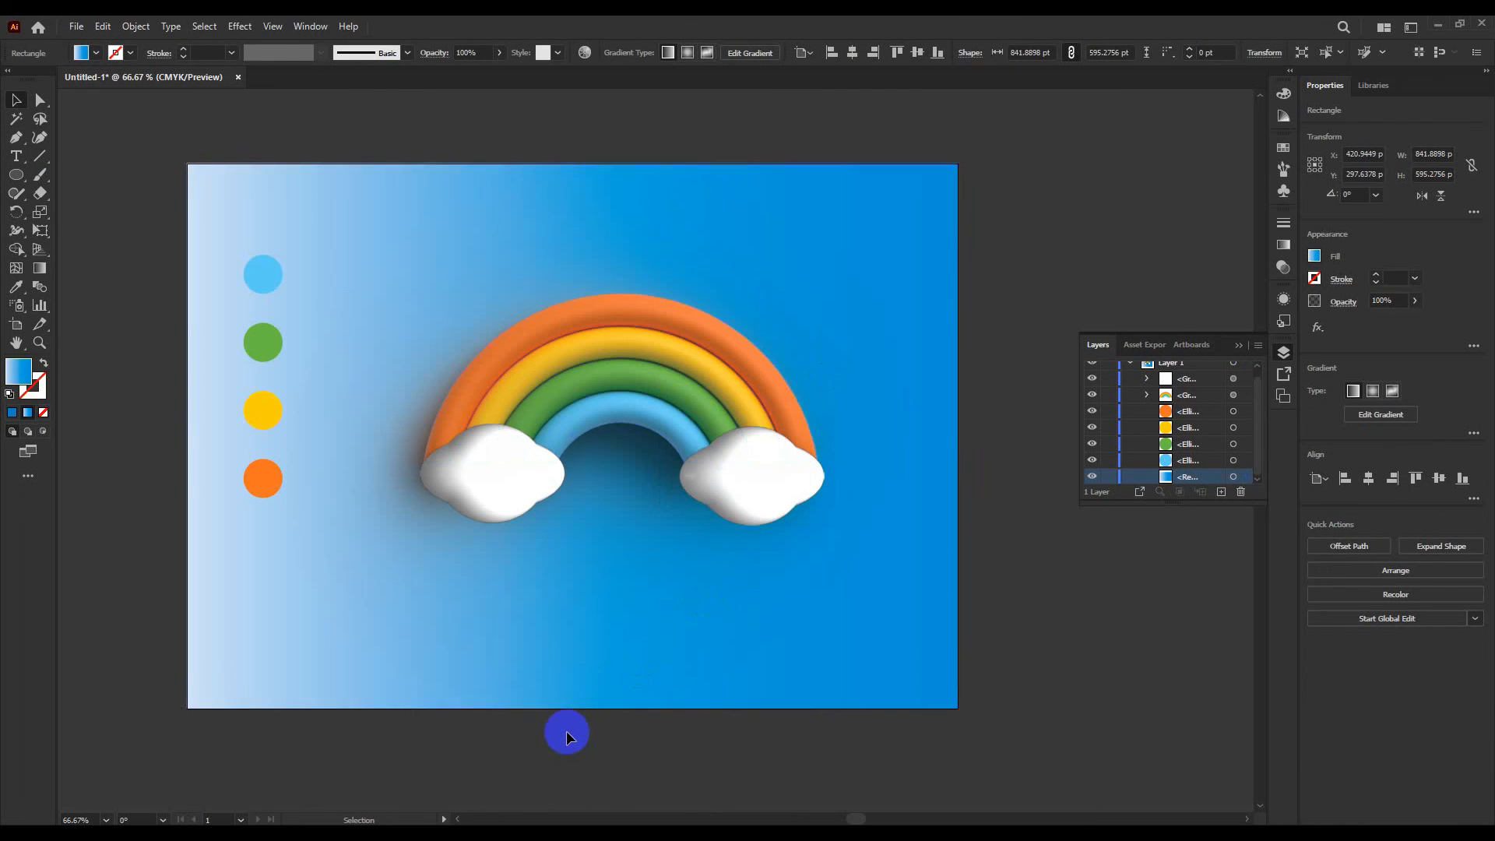
Step: Hide the layer list and review the rainbow artwork against its gradient background
{"action": "scroll", "coordinate": [620, 678], "scroll_direction": "up", "scroll_amount": 1}
{"action": "left_click_drag", "start_coordinate": [622, 701], "coordinate": [742, 709]}
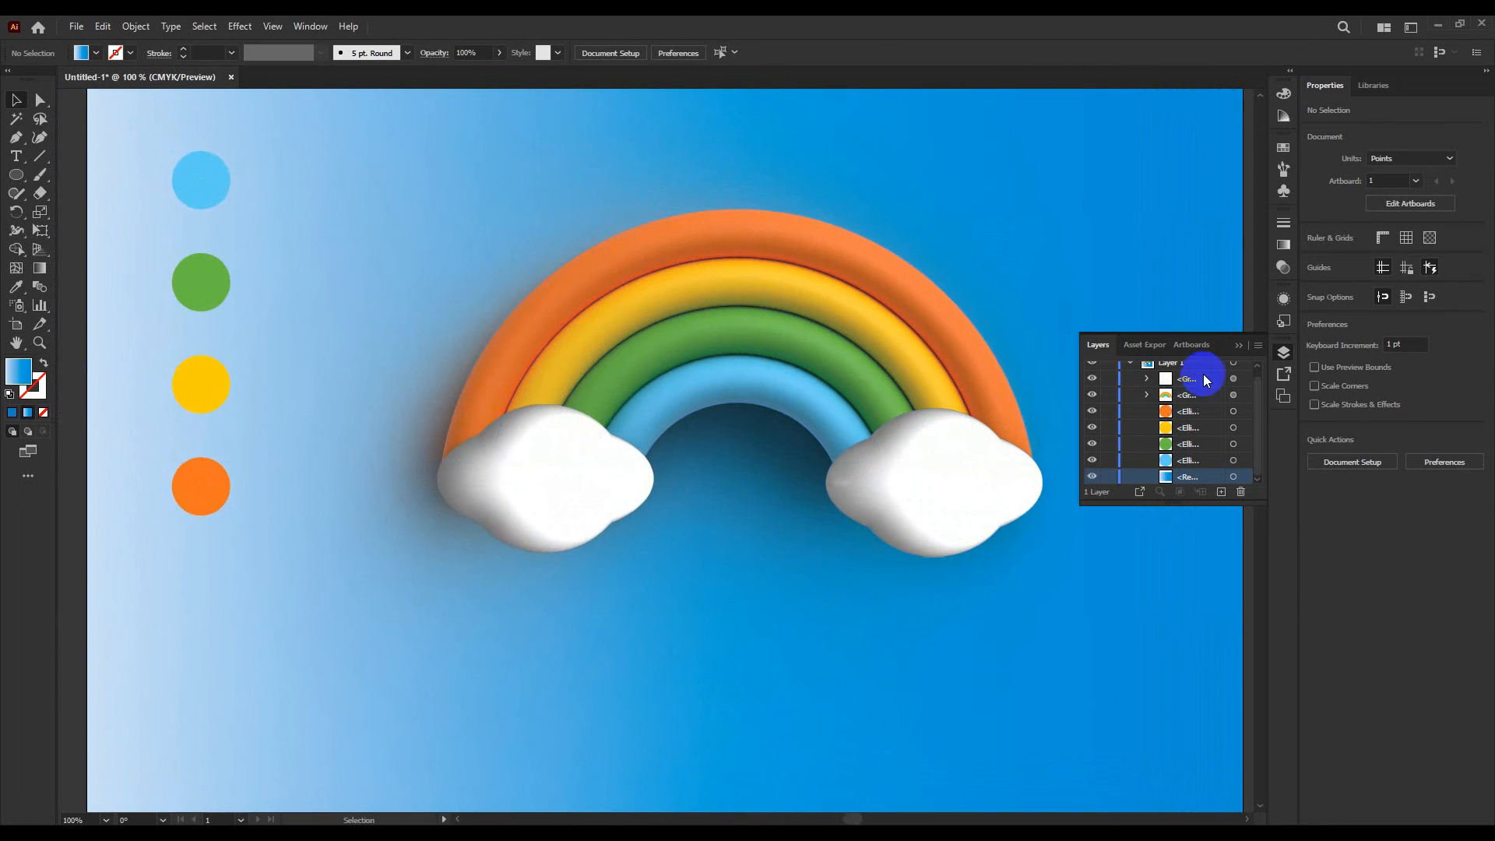
{"action": "left_click", "coordinate": [1242, 345]}
{"action": "scroll", "coordinate": [591, 644], "scroll_direction": "down", "scroll_amount": 1}
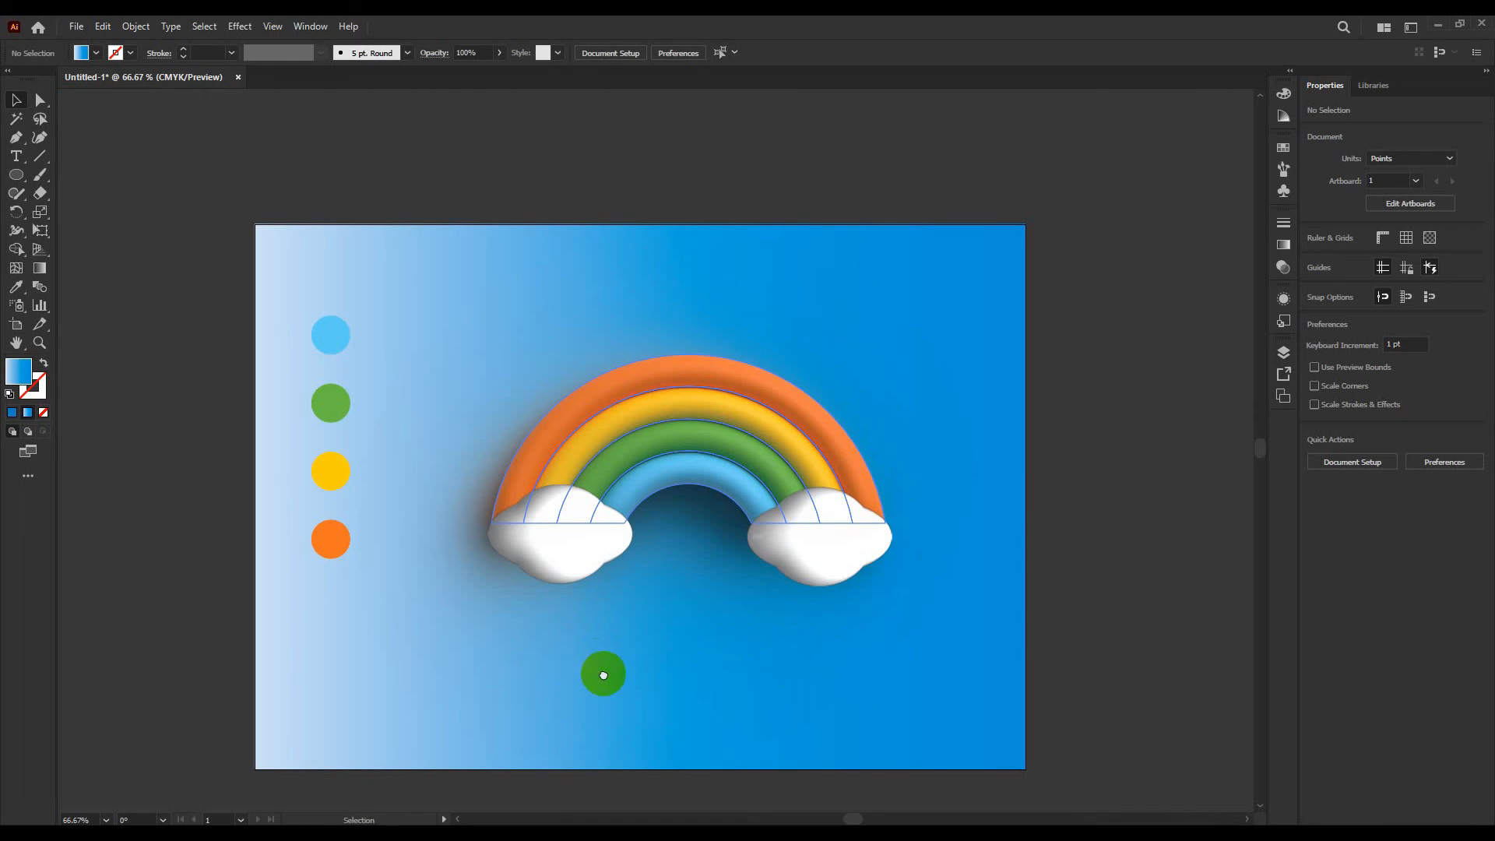